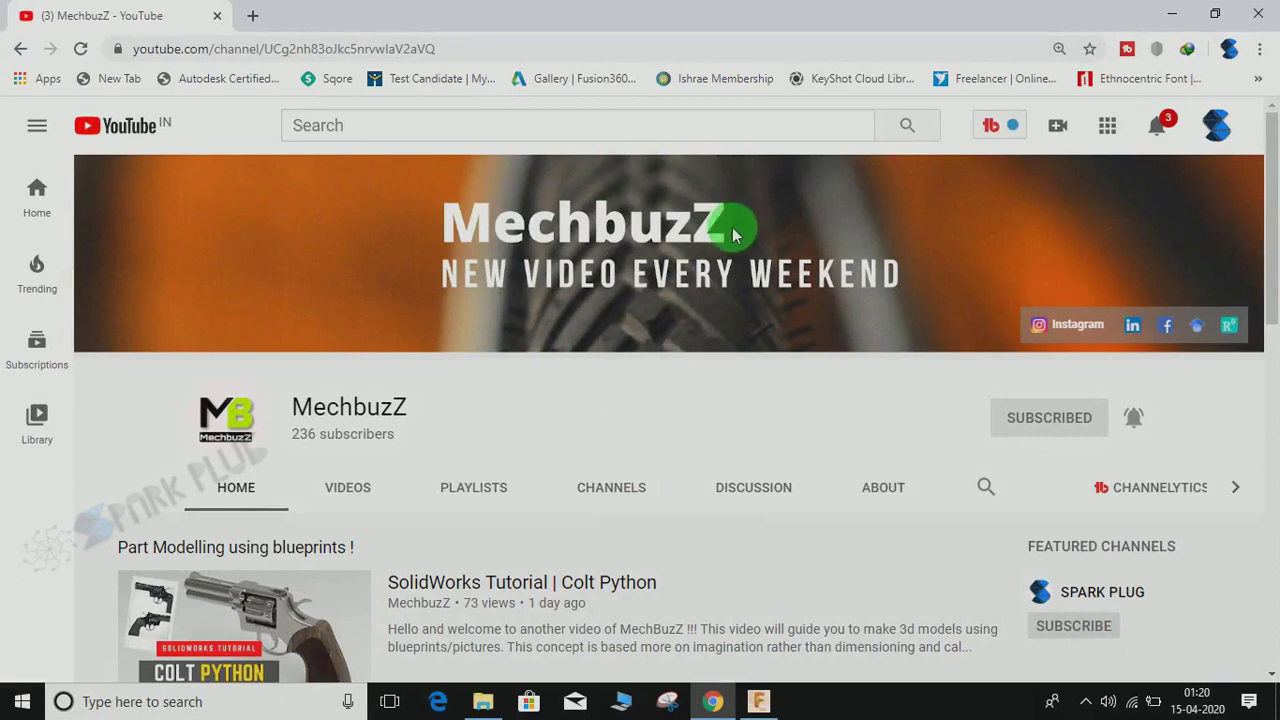
- Create a new empty untitled design alongside the basket document
scroll(257, 514, down, 2)
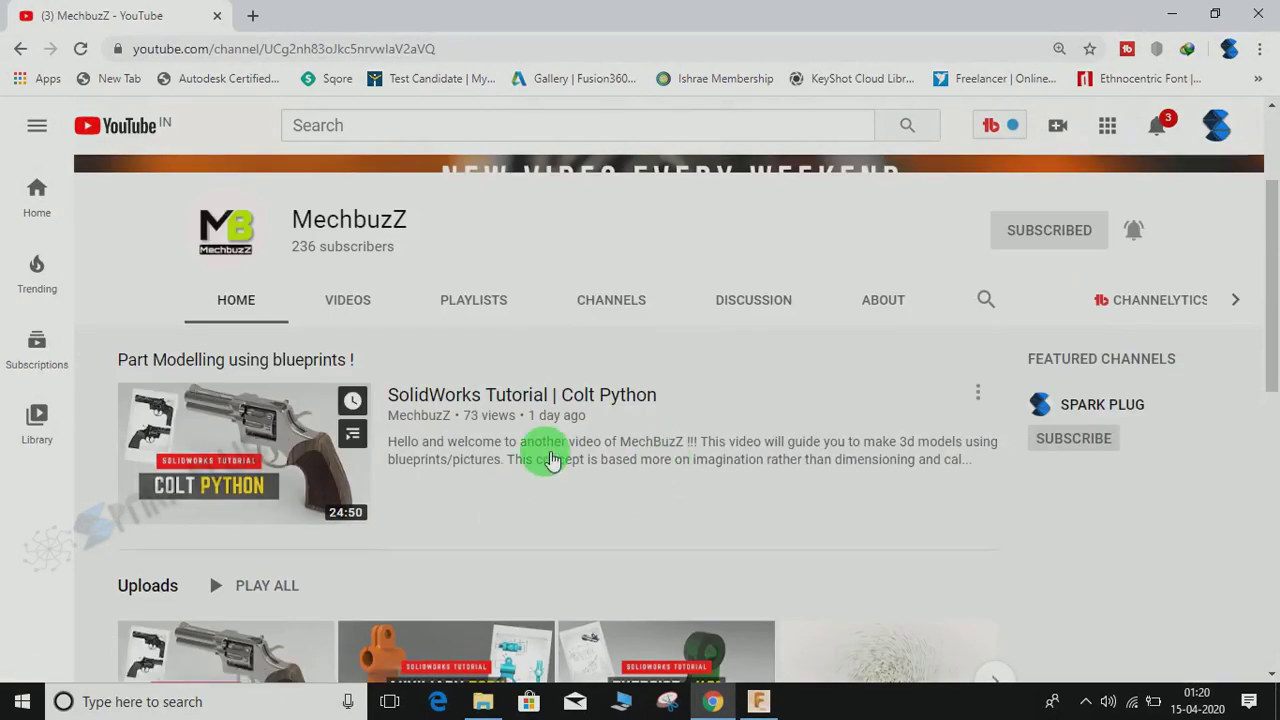
scroll(543, 451, down, 2)
scroll(401, 372, up, 3)
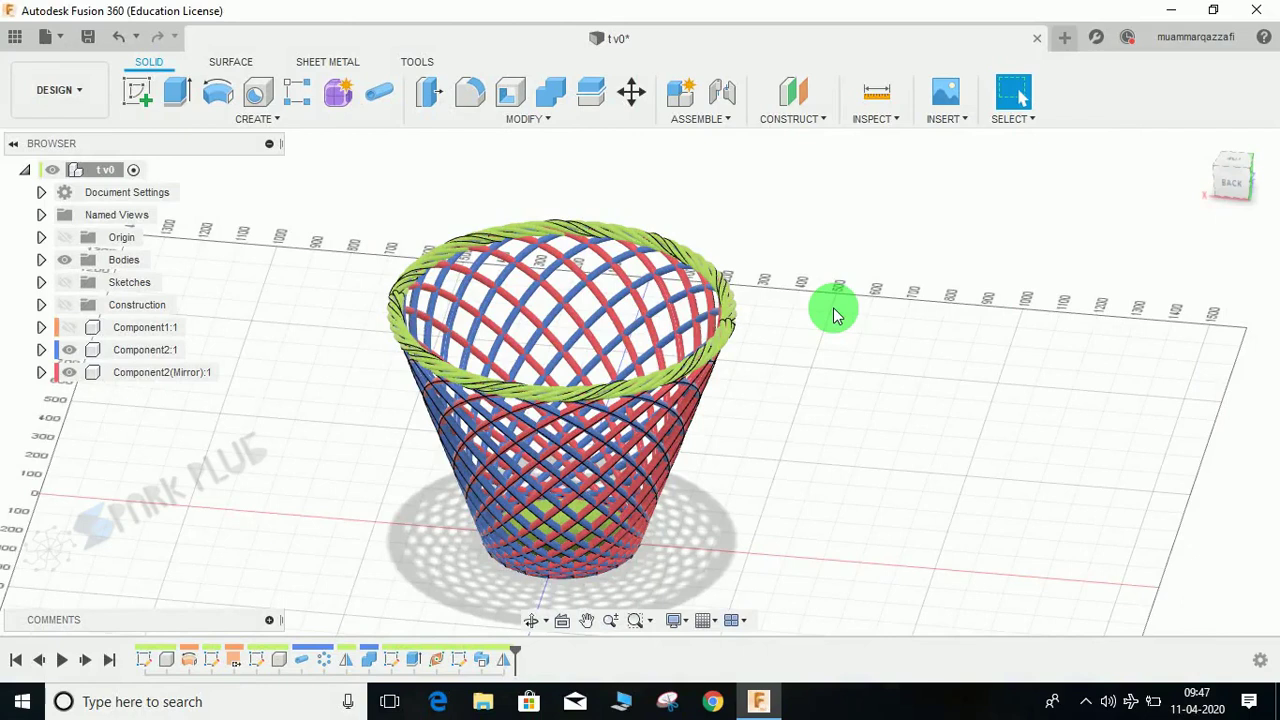
shift+middle_drag(810, 355, 820, 331)
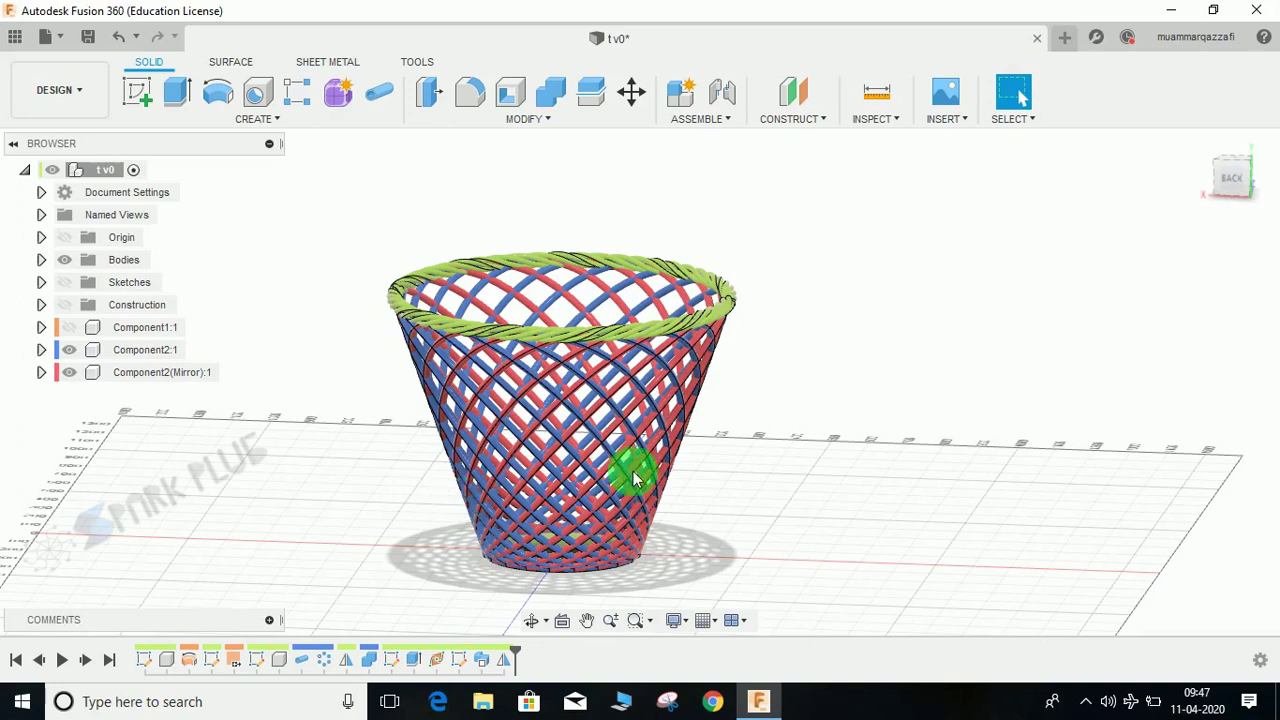
shift+middle_drag(828, 440, 803, 449)
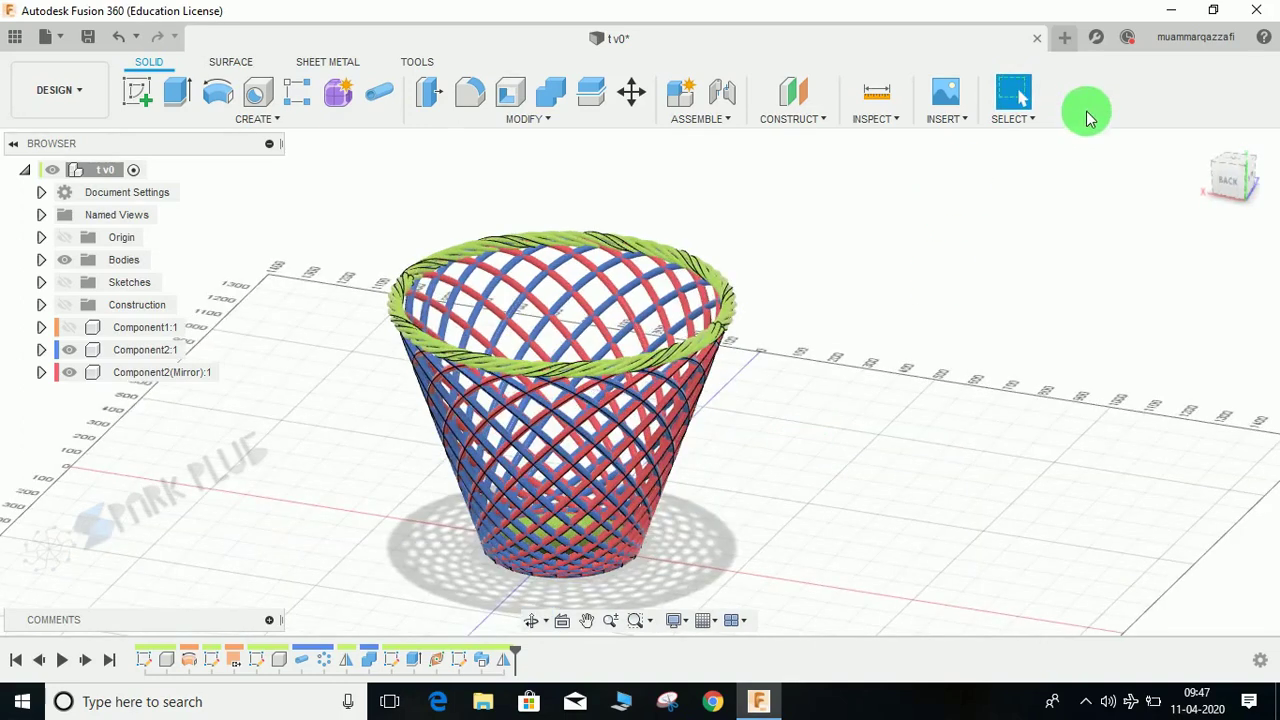
click(1062, 44)
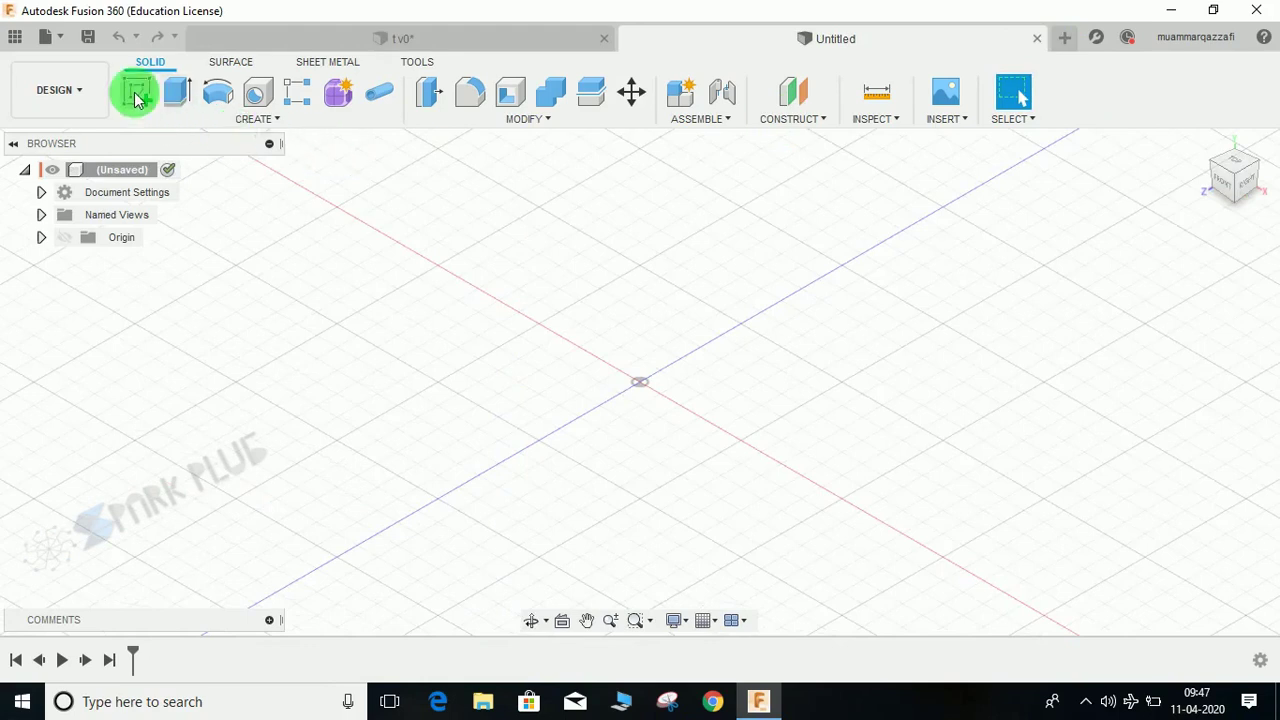
click(137, 97)
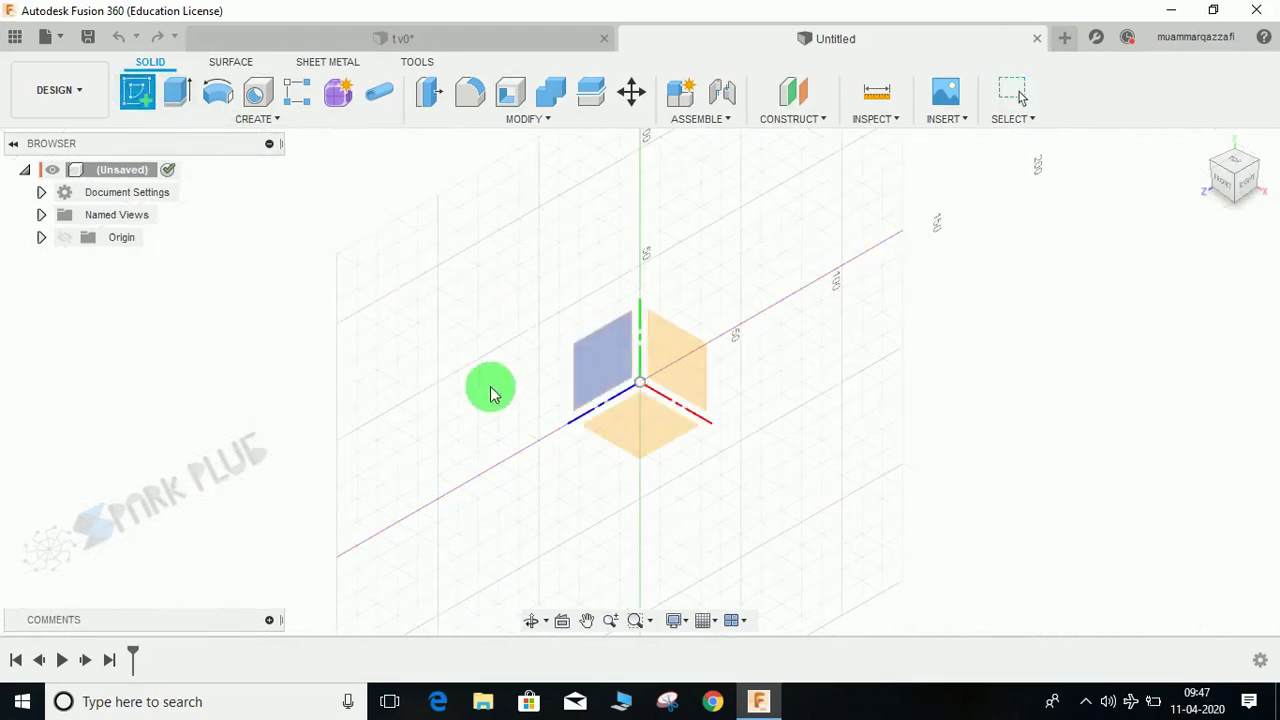
key(Escape)
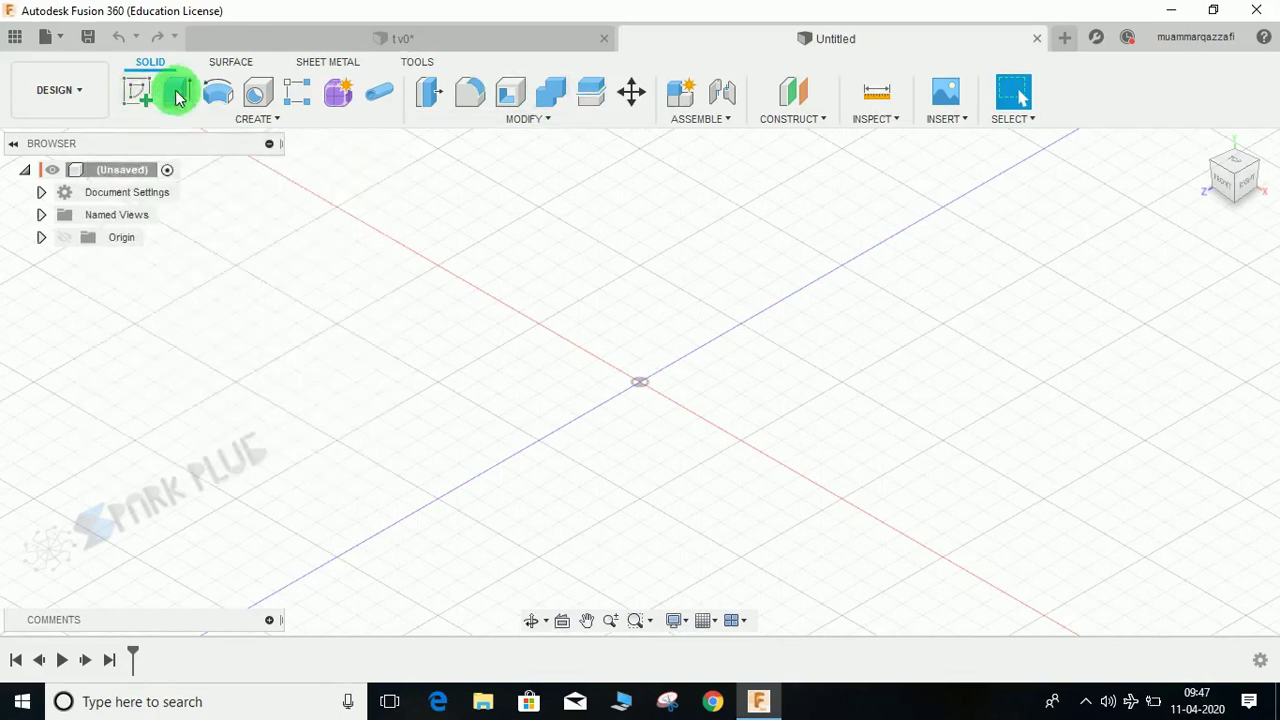
click(132, 92)
click(421, 37)
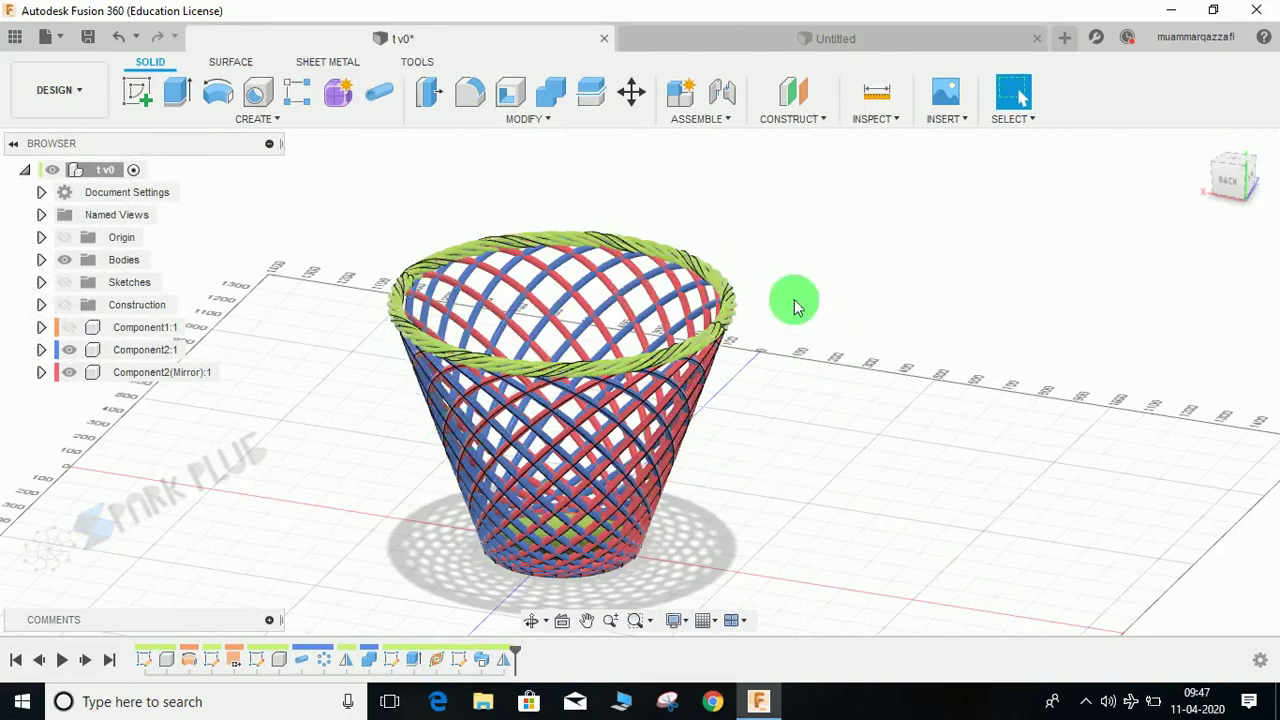
click(828, 38)
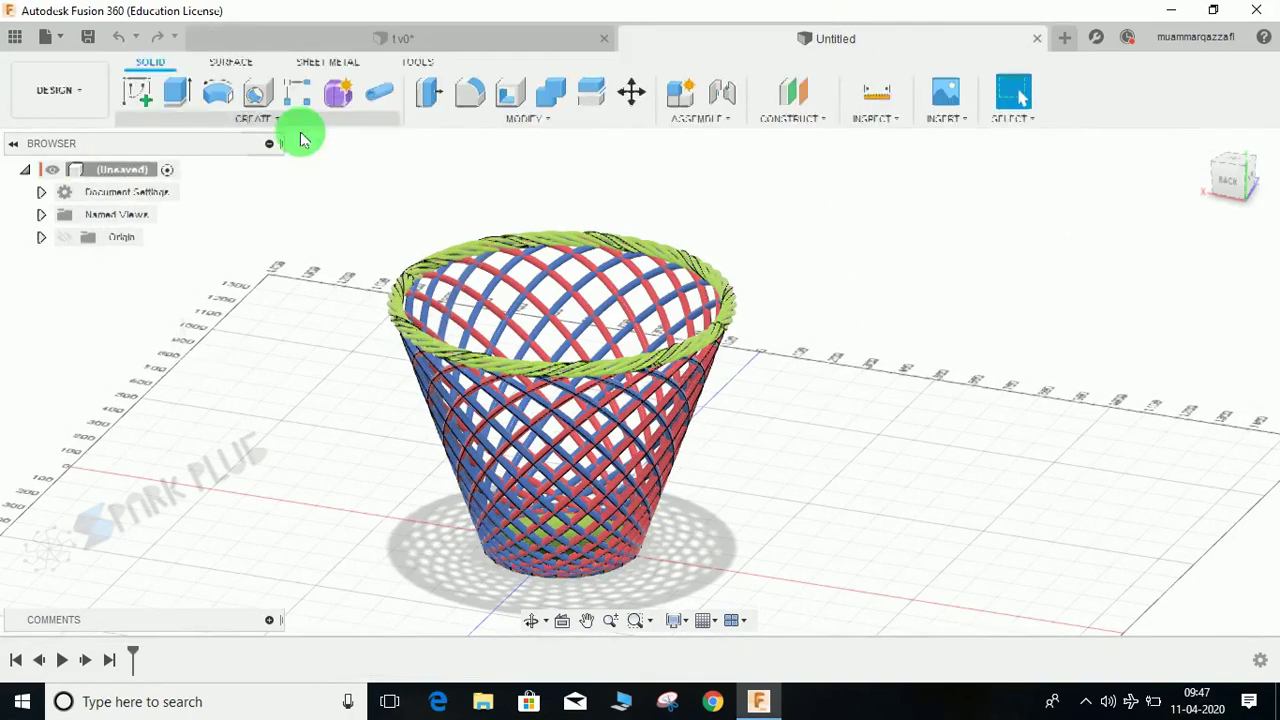
- Start a sketch on the side origin plane, viewed straight on
click(126, 88)
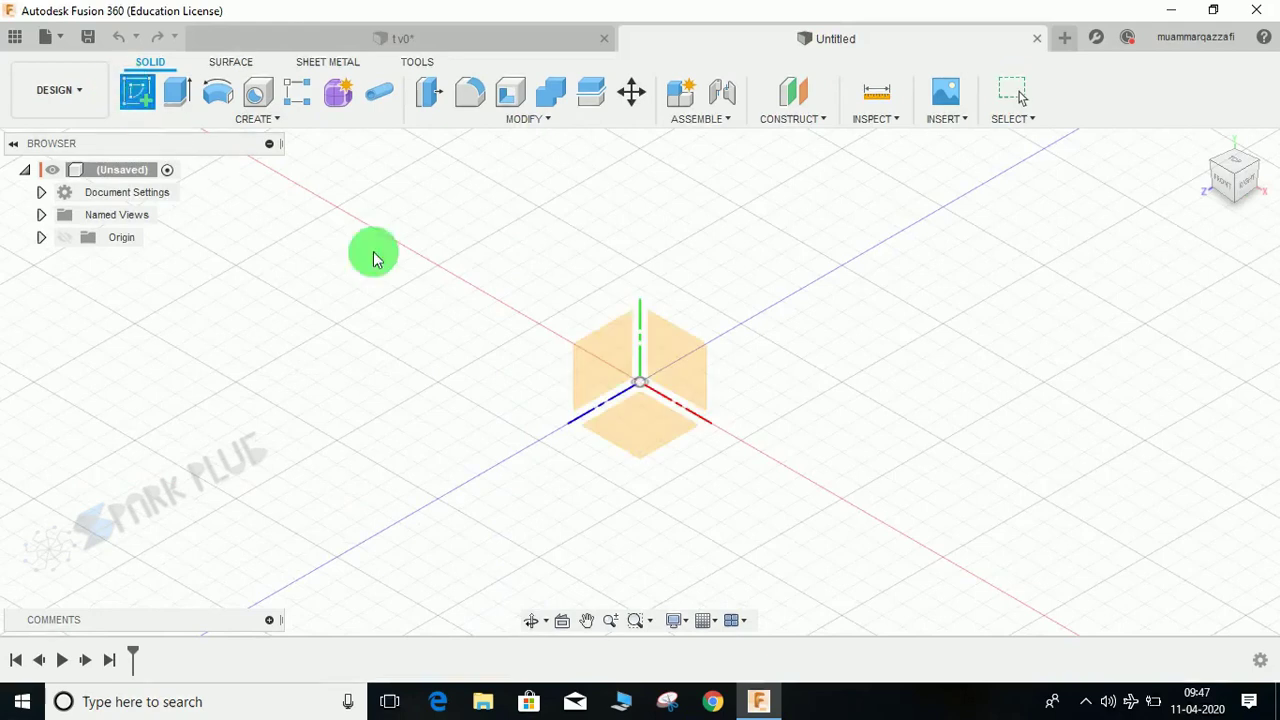
click(673, 354)
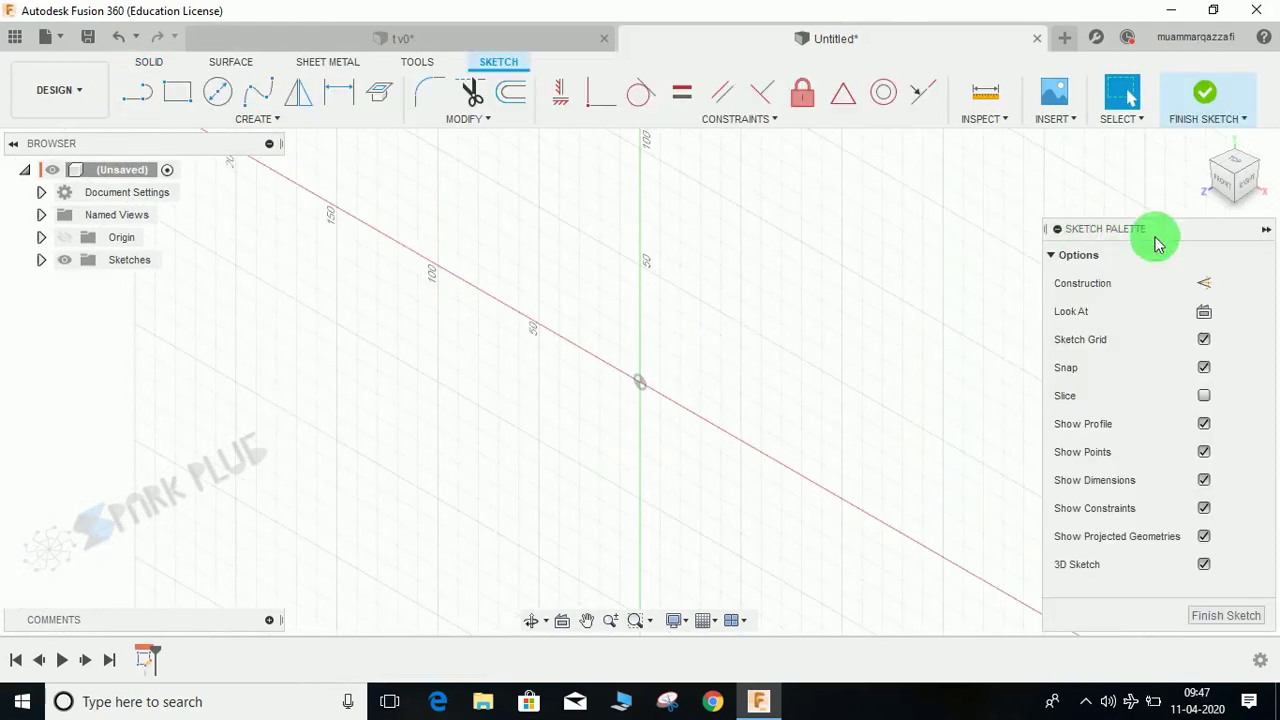
click(1204, 311)
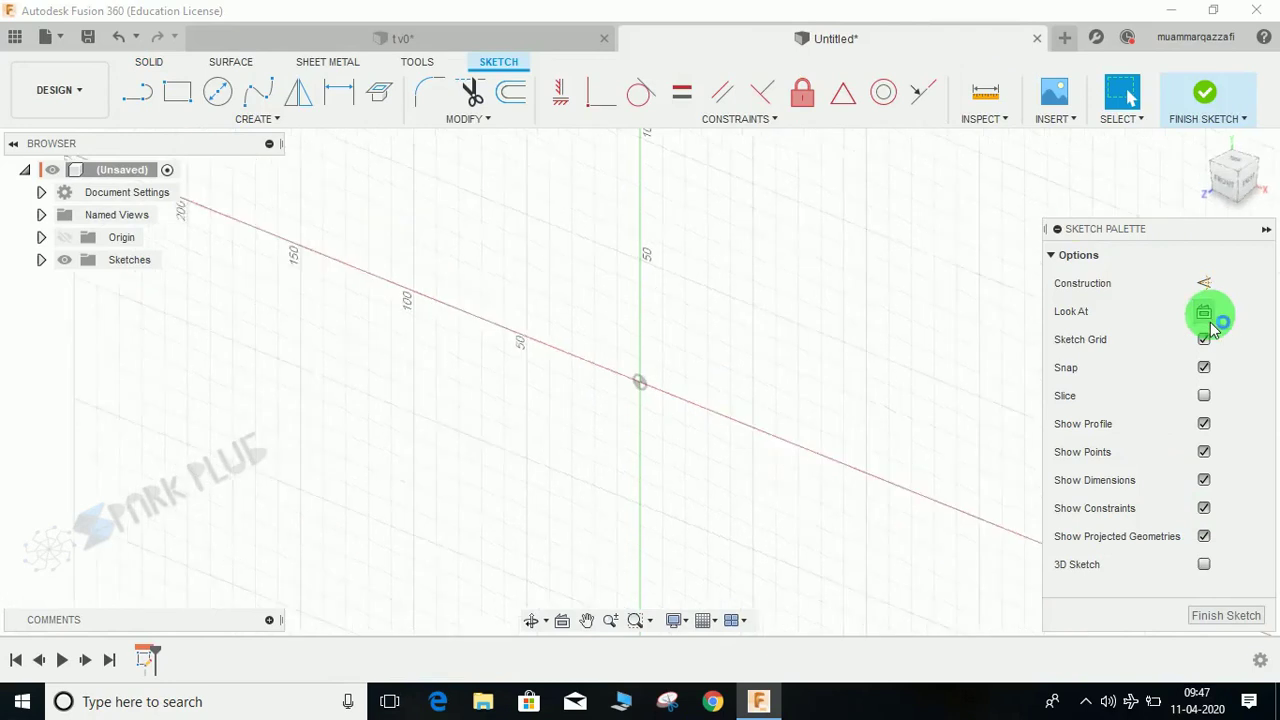
click(834, 377)
- Draw a slanted line down to the horizontal axis, adjust it, and finish the sketch
key(l)
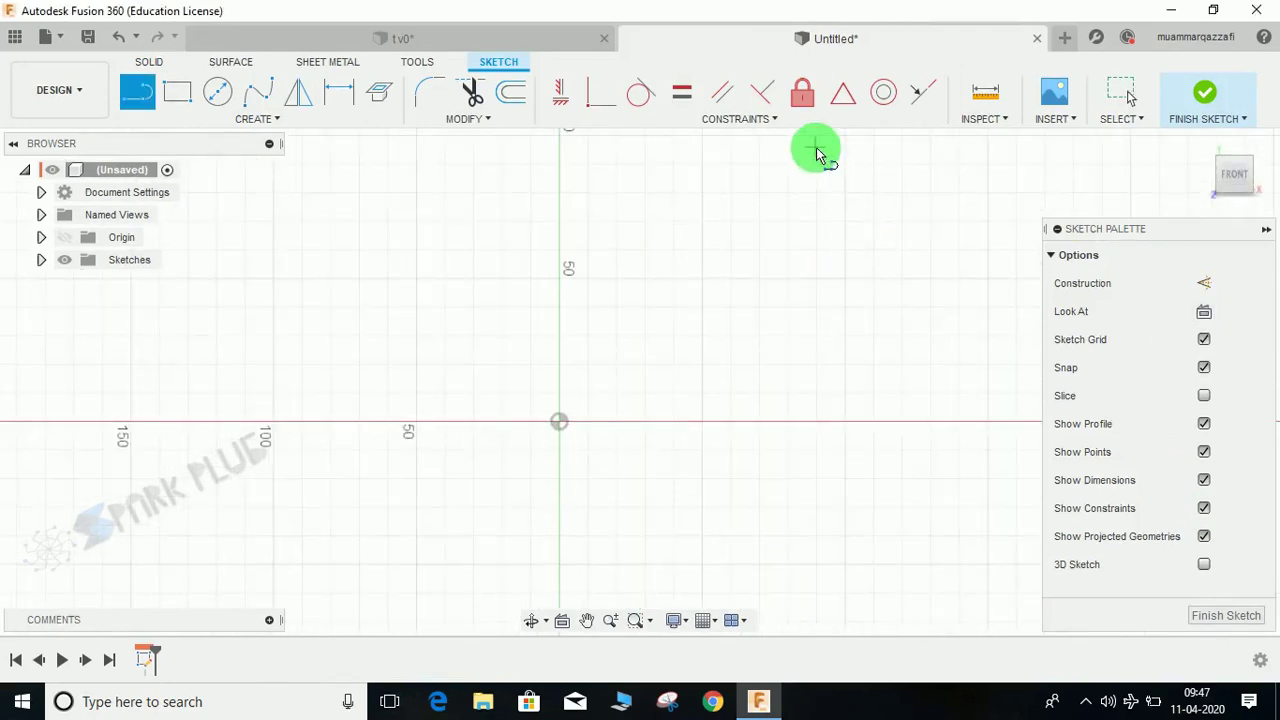
click(816, 148)
click(758, 420)
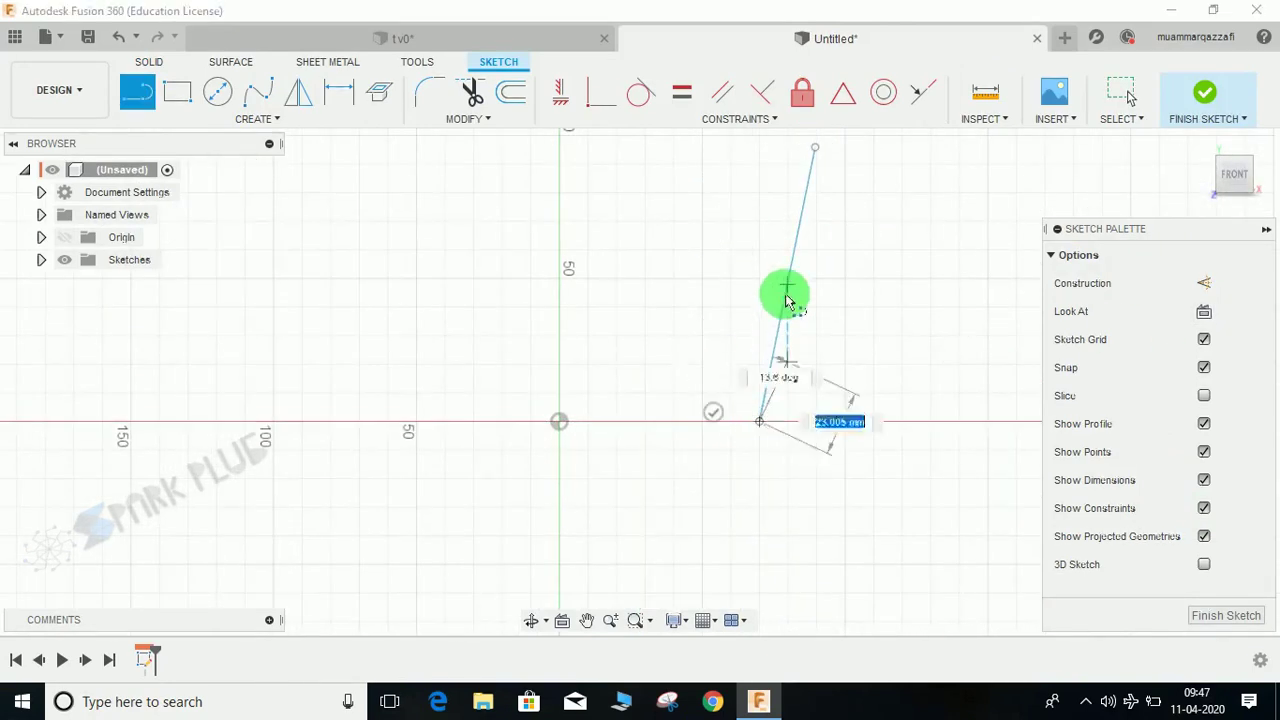
key(Escape)
drag(790, 272, 705, 271)
drag(745, 147, 759, 136)
click(882, 172)
click(1203, 116)
scroll(663, 371, down, 3)
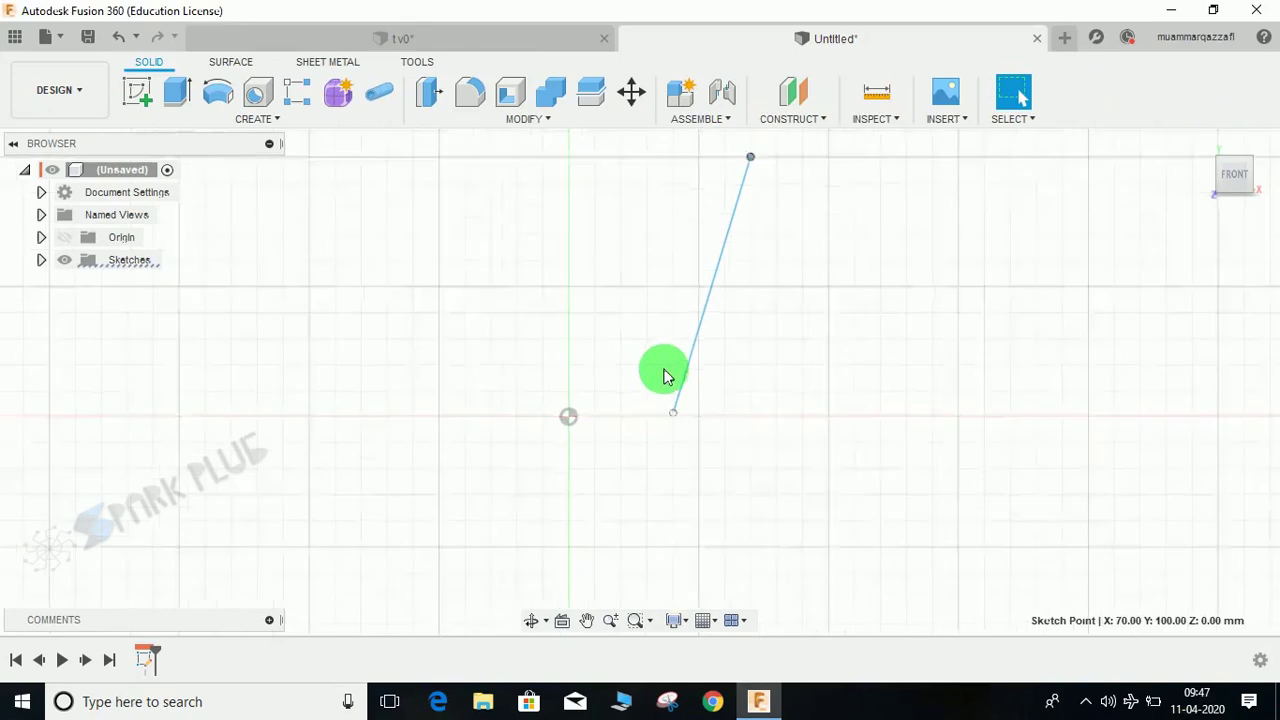
click(243, 62)
shift+middle_drag(560, 392, 666, 432)
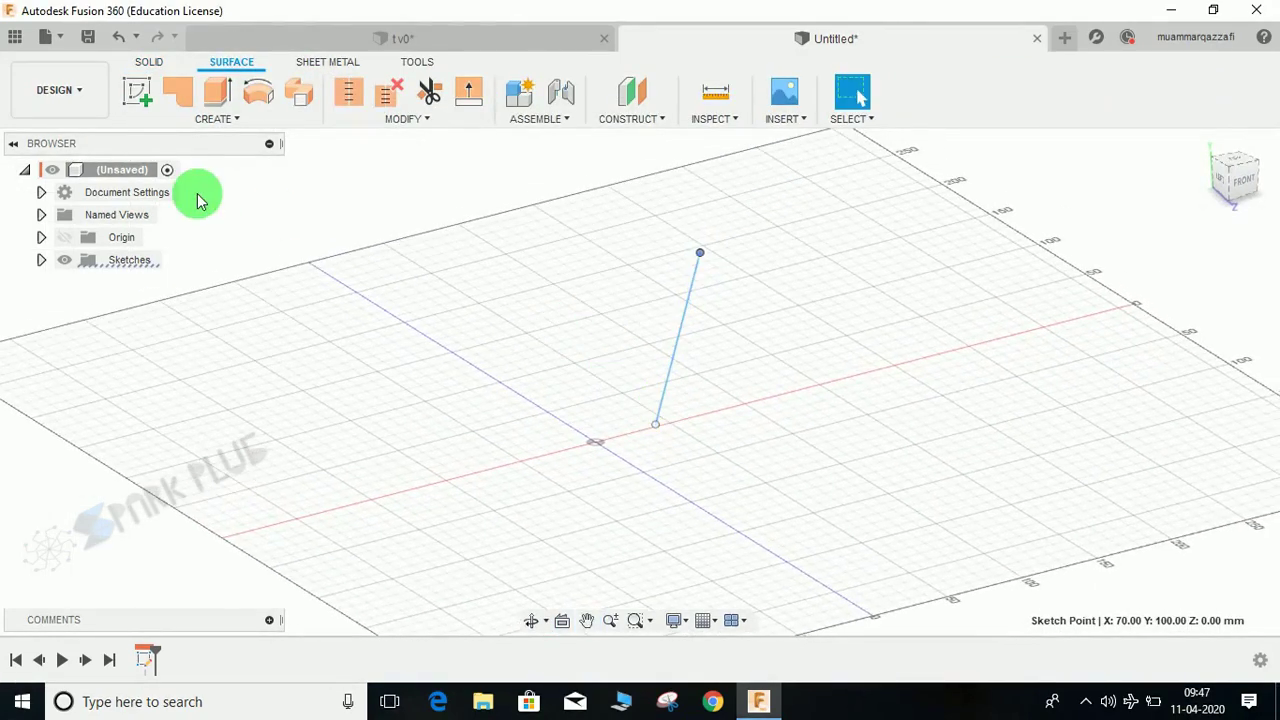
- Revolve the slanted line 180° around the vertical axis as a new surface body
click(262, 92)
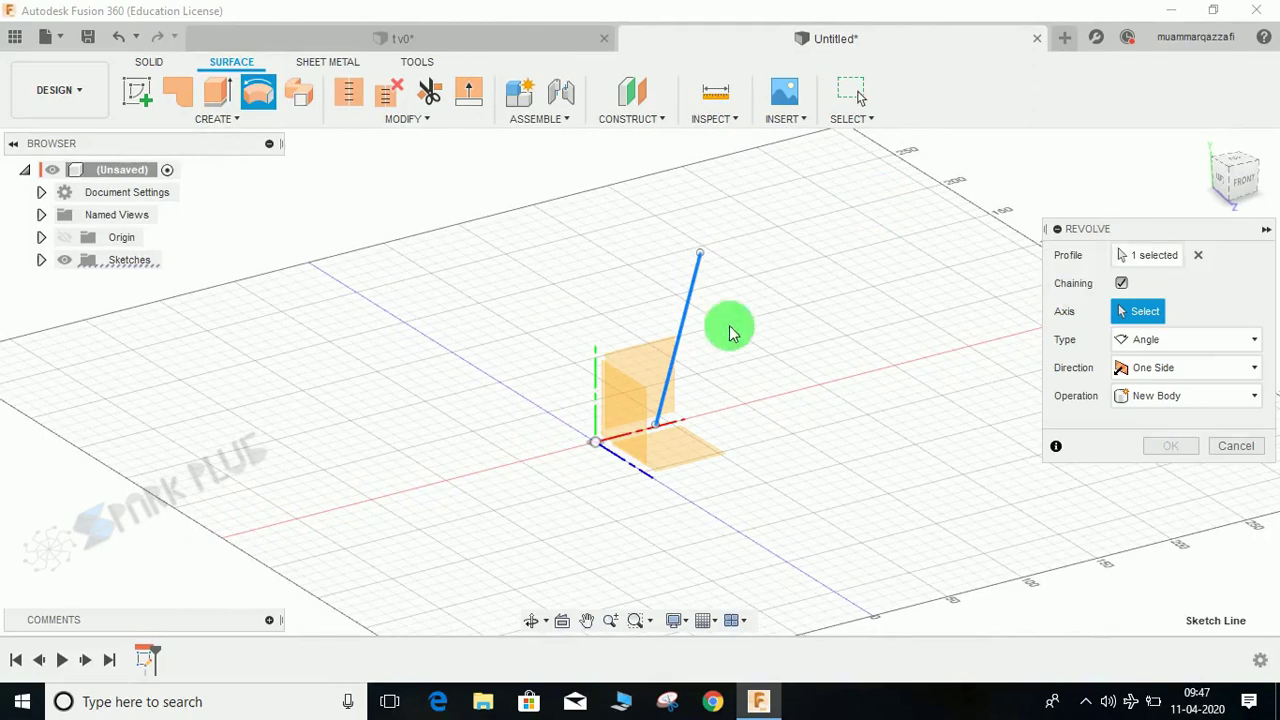
click(597, 378)
click(1173, 428)
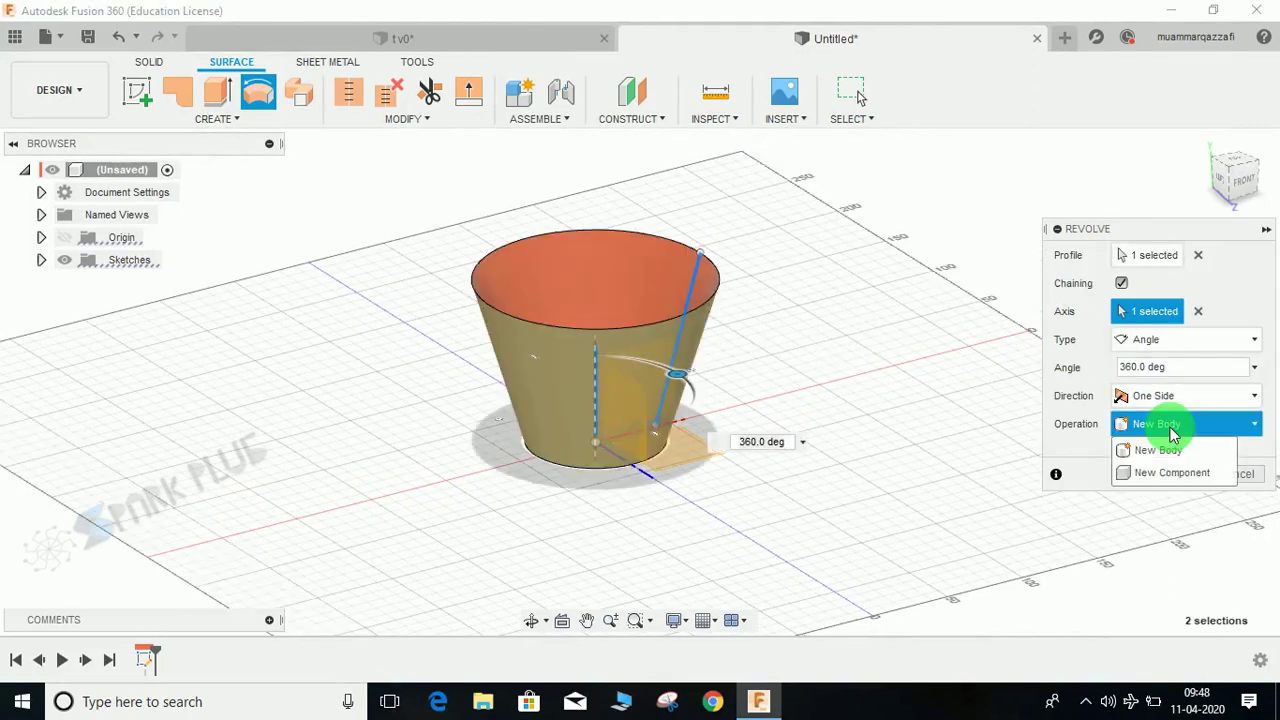
click(1158, 450)
shift+middle_drag(974, 434, 1213, 383)
click(1253, 368)
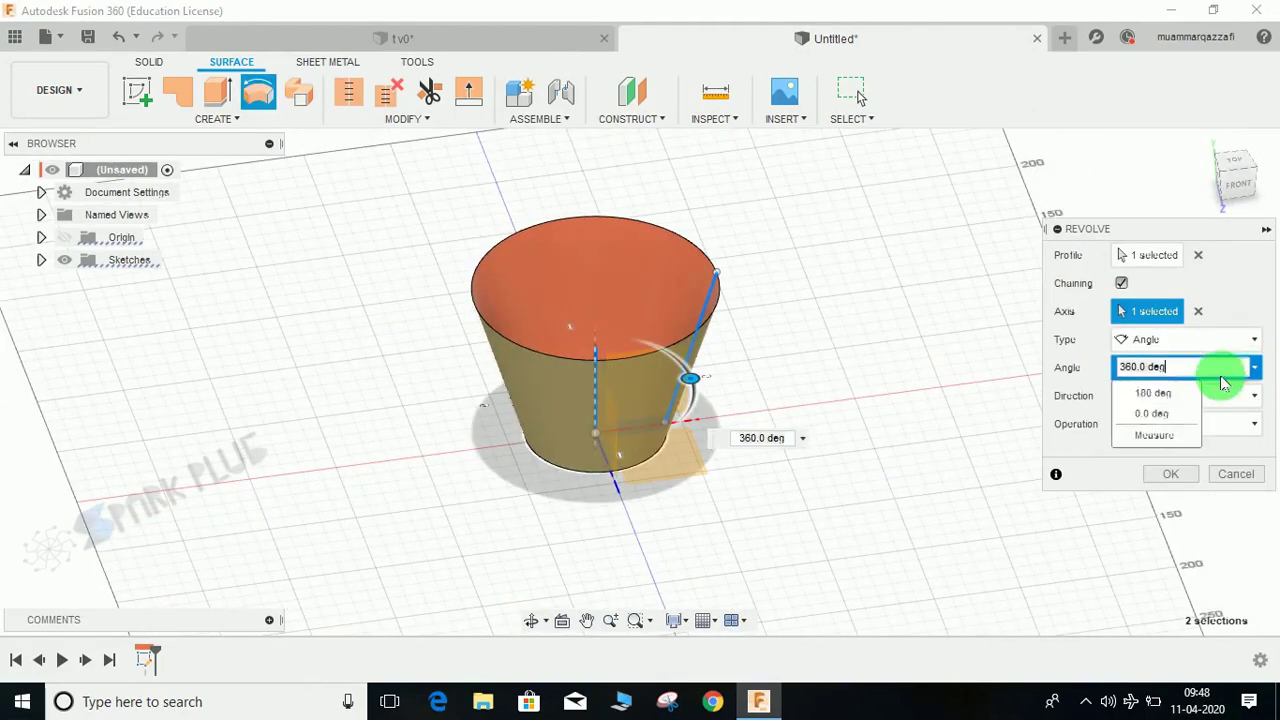
click(1157, 394)
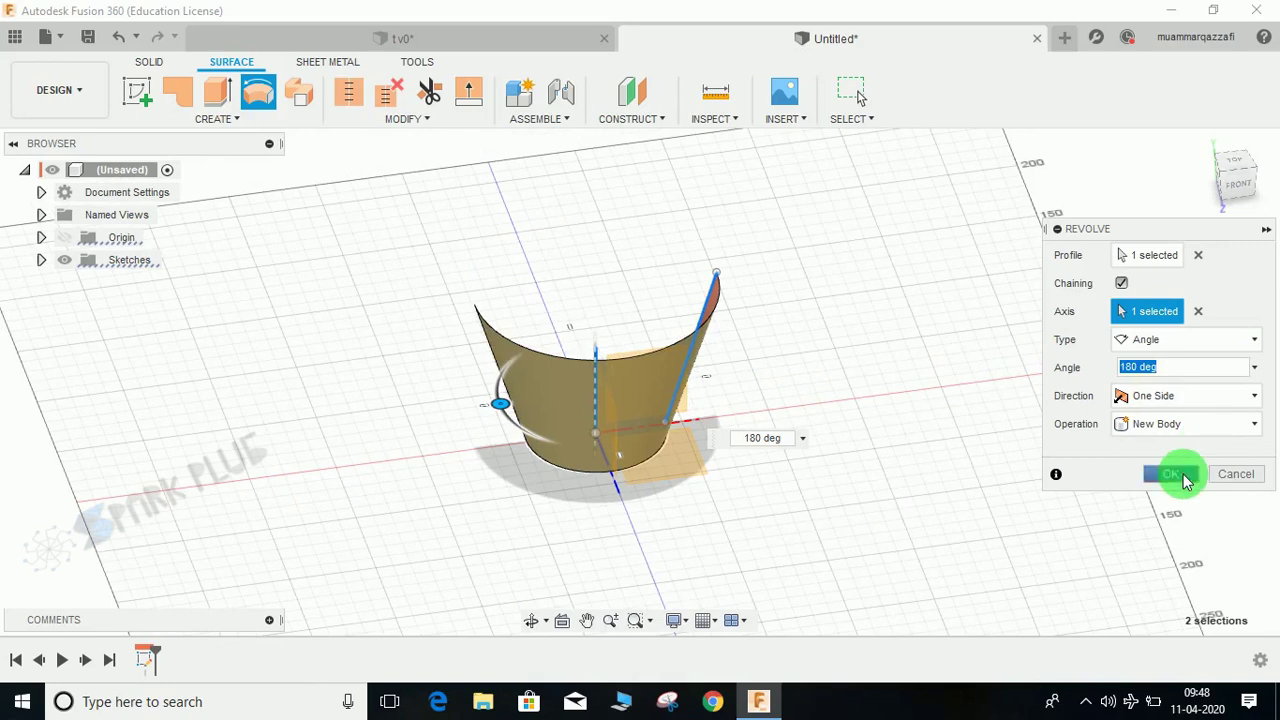
click(1178, 475)
shift+middle_drag(900, 466, 469, 261)
scroll(740, 443, up, 3)
click(469, 261)
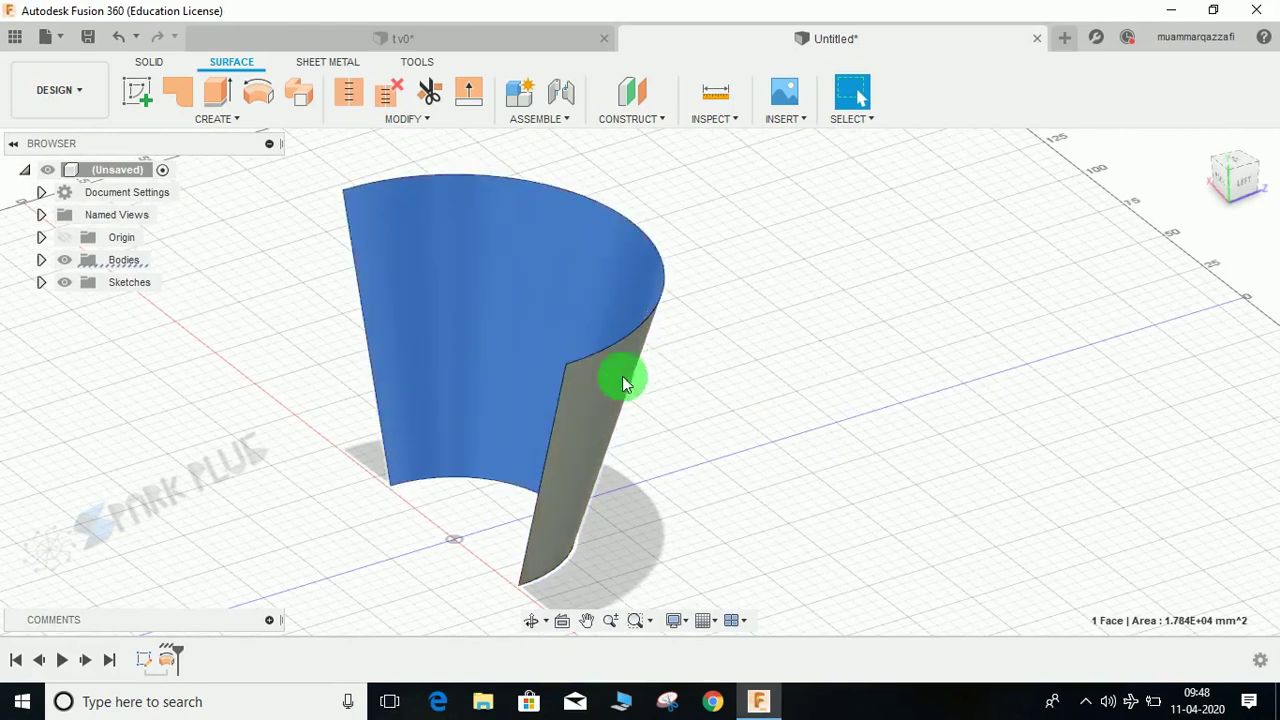
click(784, 355)
middle_drag(517, 288, 557, 300)
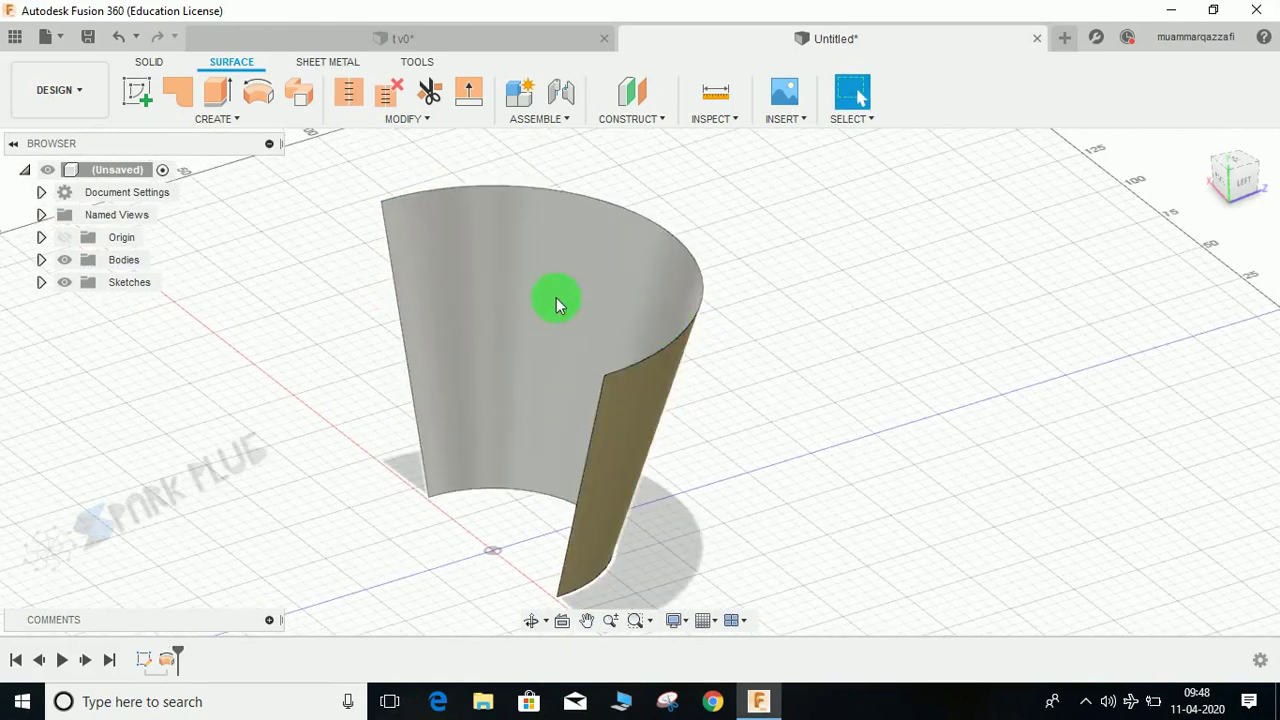
click(557, 300)
click(821, 277)
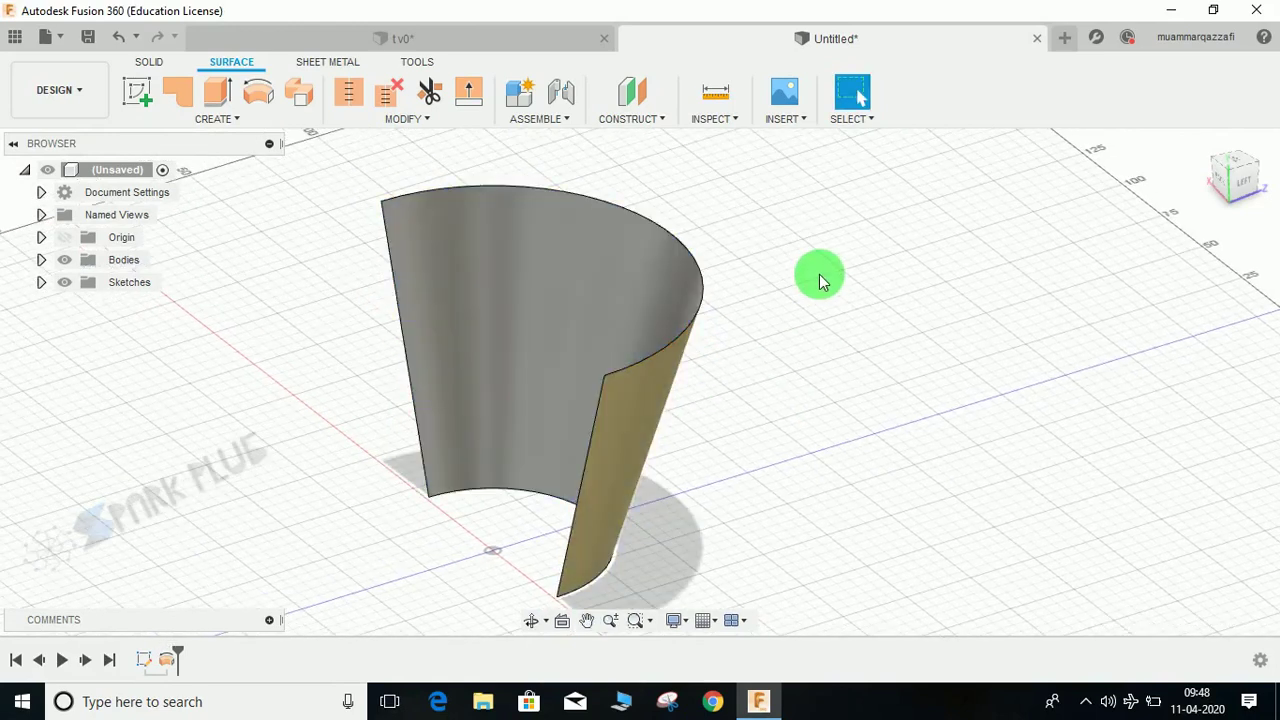
shift+middle_drag(829, 286, 465, 305)
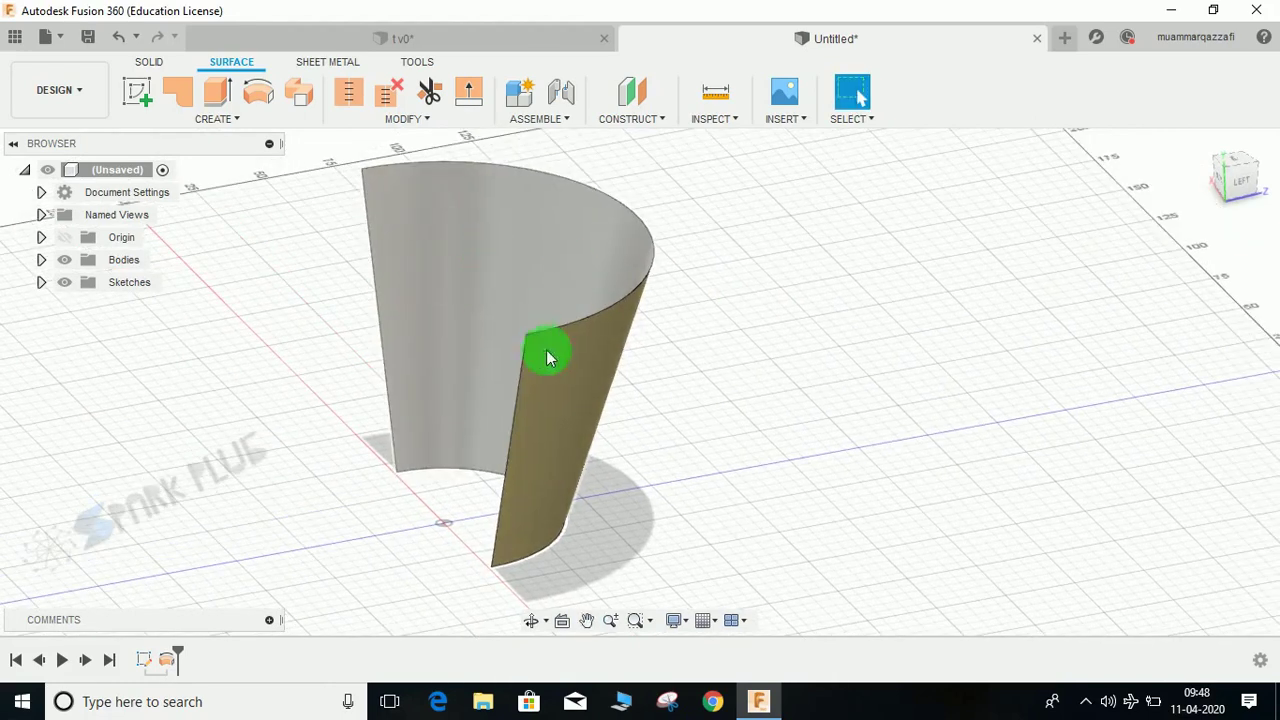
click(426, 116)
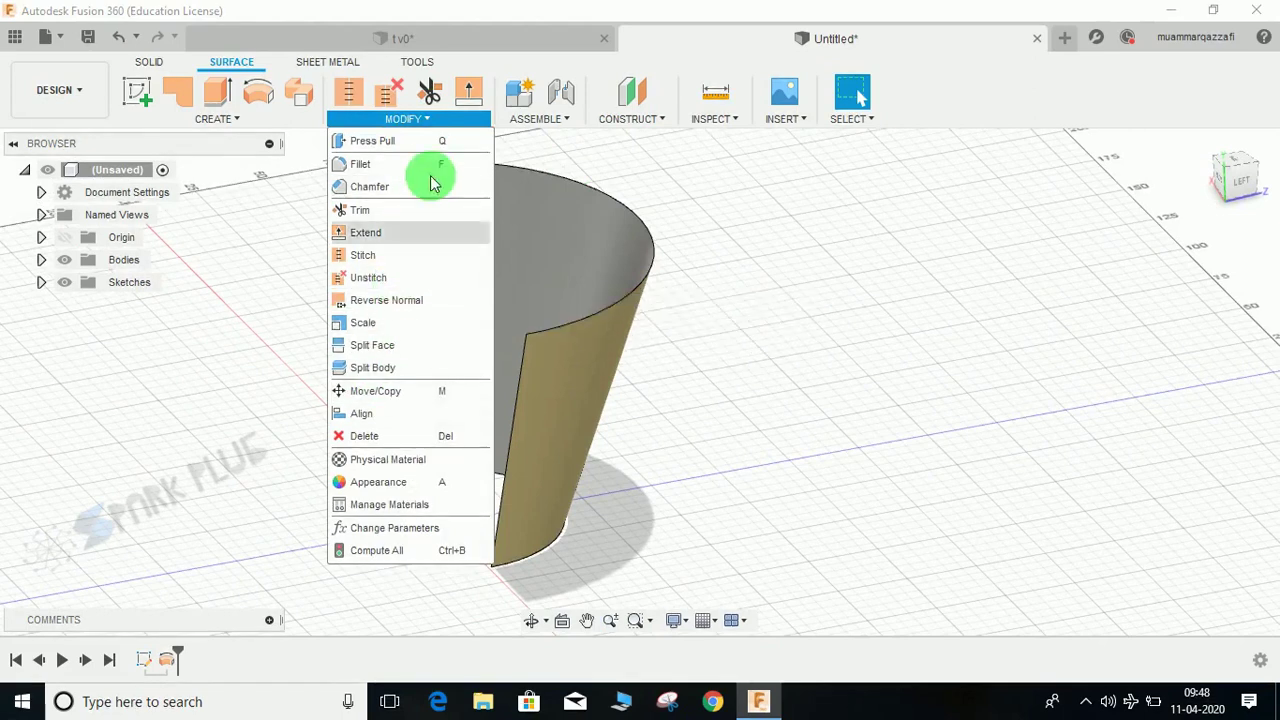
click(400, 299)
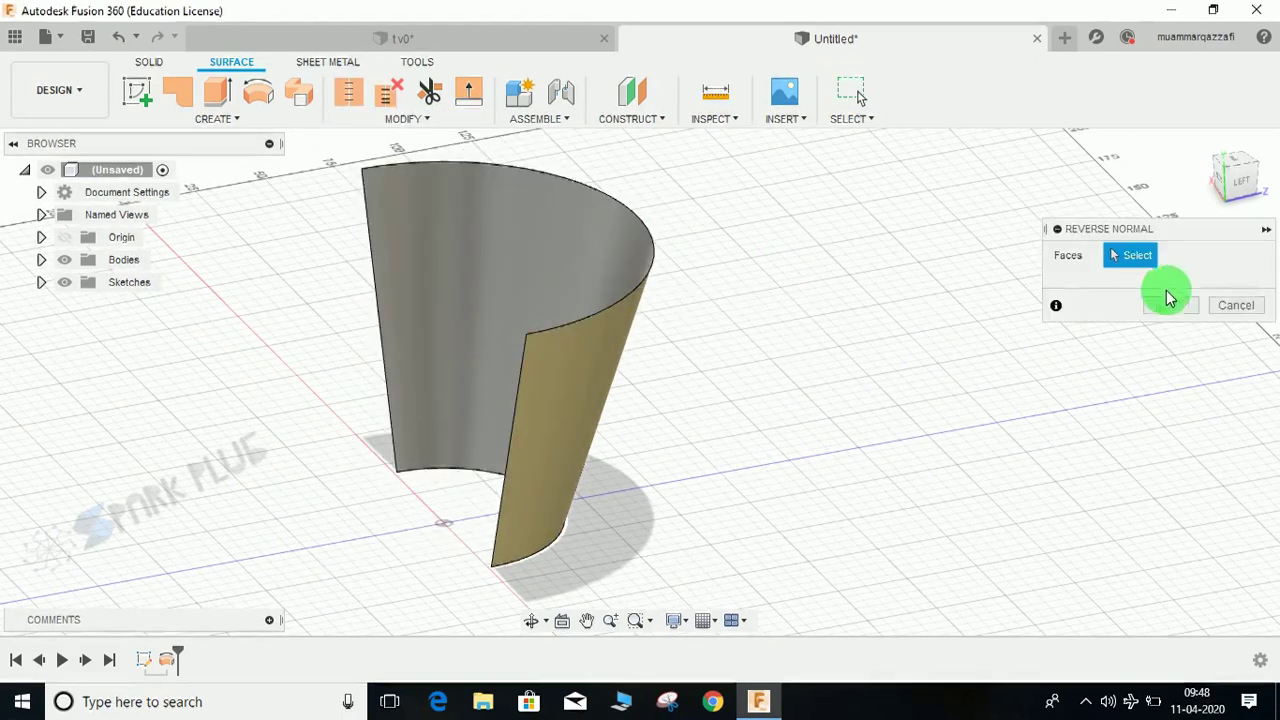
click(592, 275)
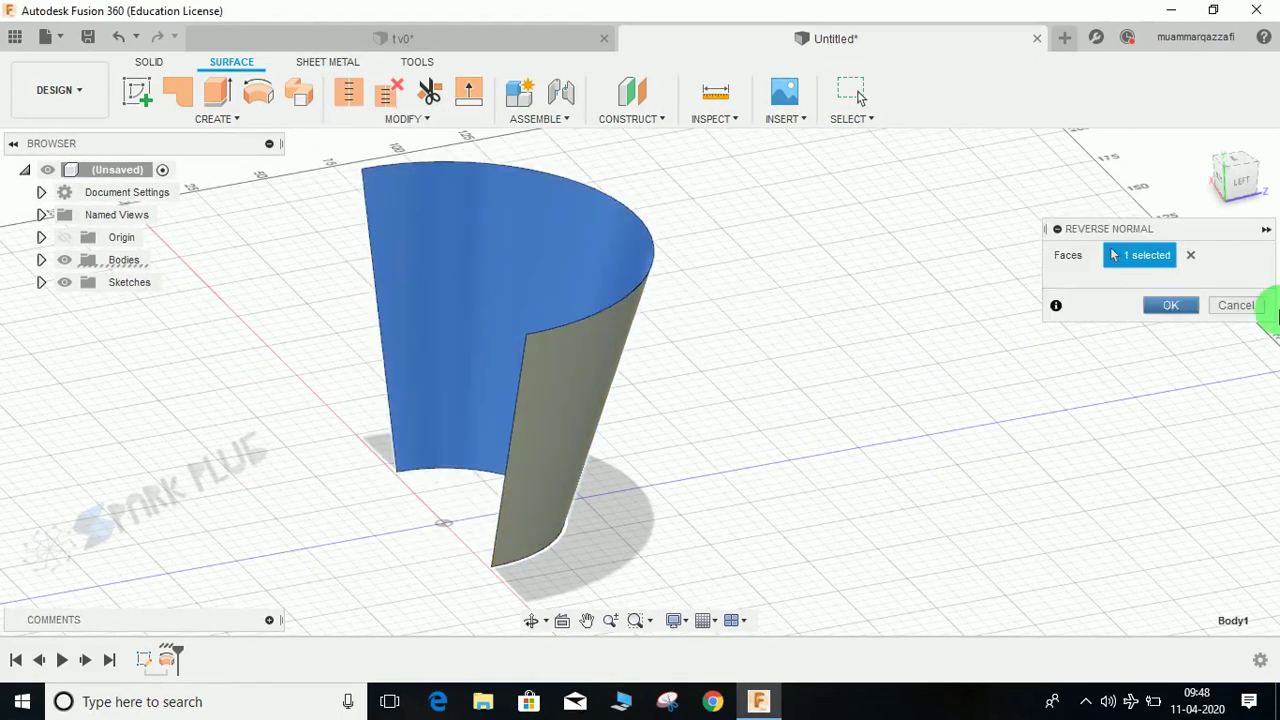
click(1172, 305)
shift+middle_drag(743, 337, 544, 463)
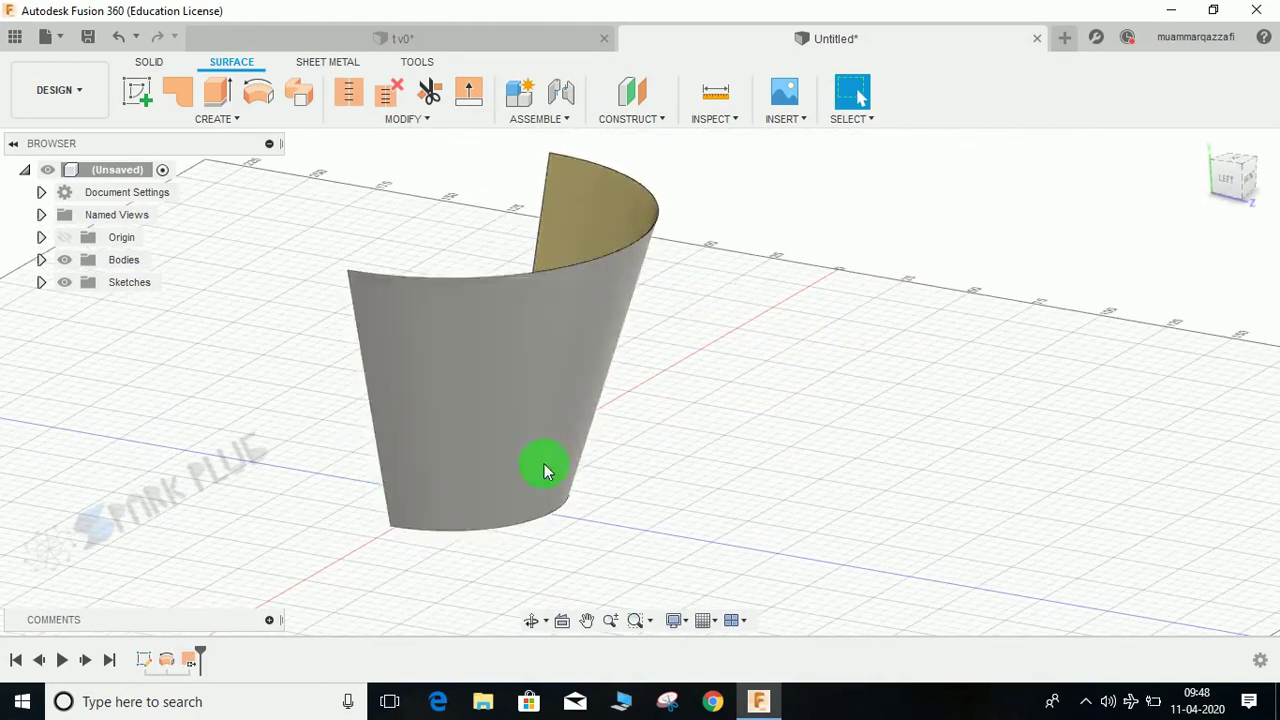
shift+middle_drag(653, 459, 737, 474)
key(ctrl+z)
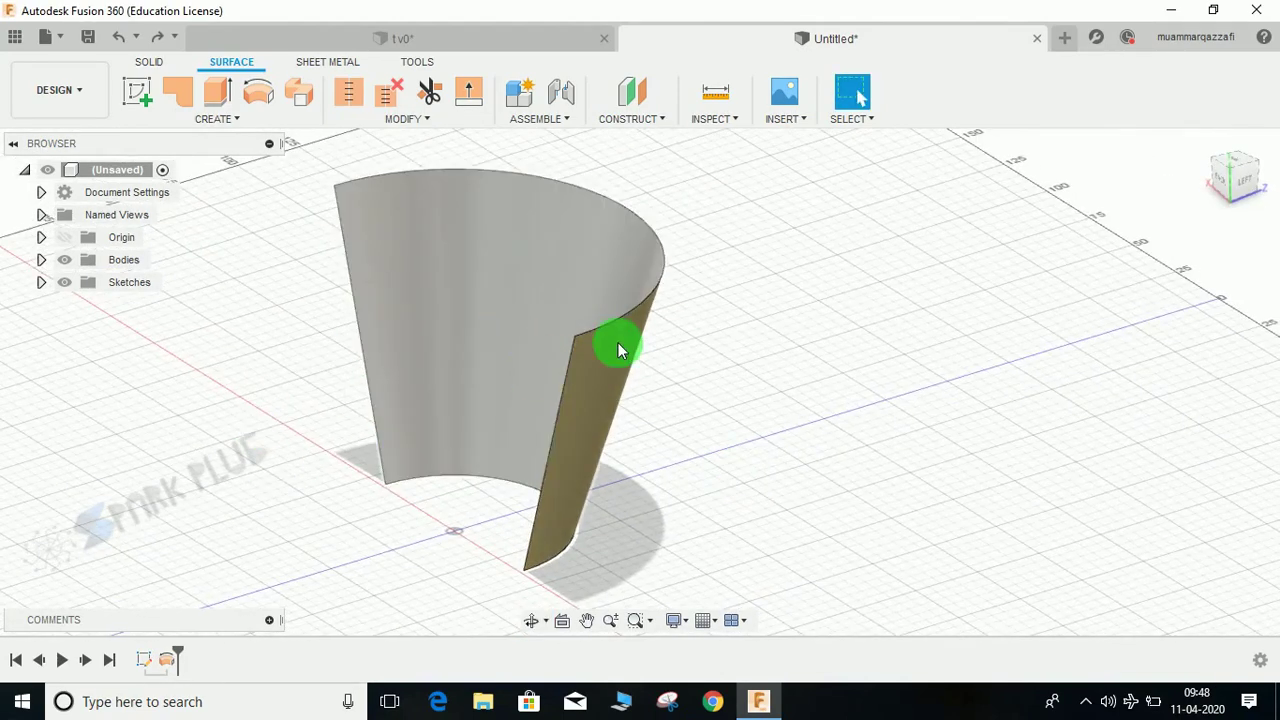
shift+middle_drag(618, 345, 558, 403)
- Start a new sketch on the XY origin plane
shift+middle_drag(642, 390, 717, 374)
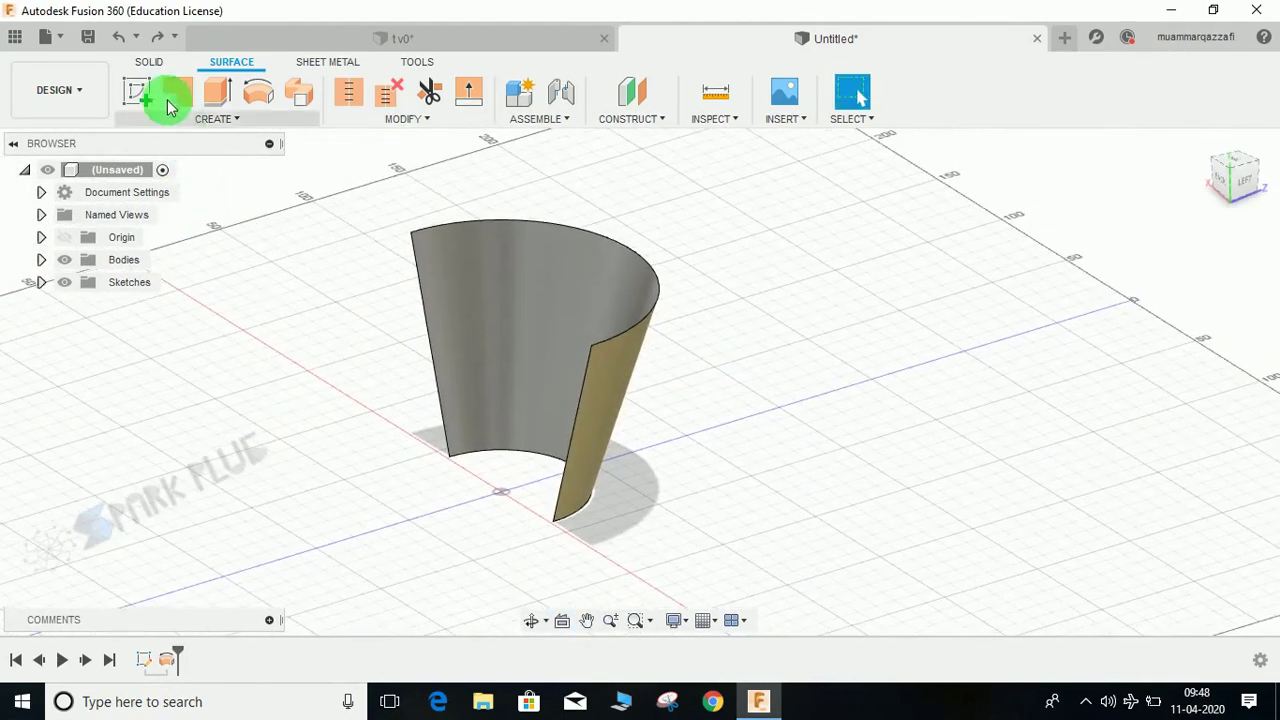
click(140, 90)
click(486, 428)
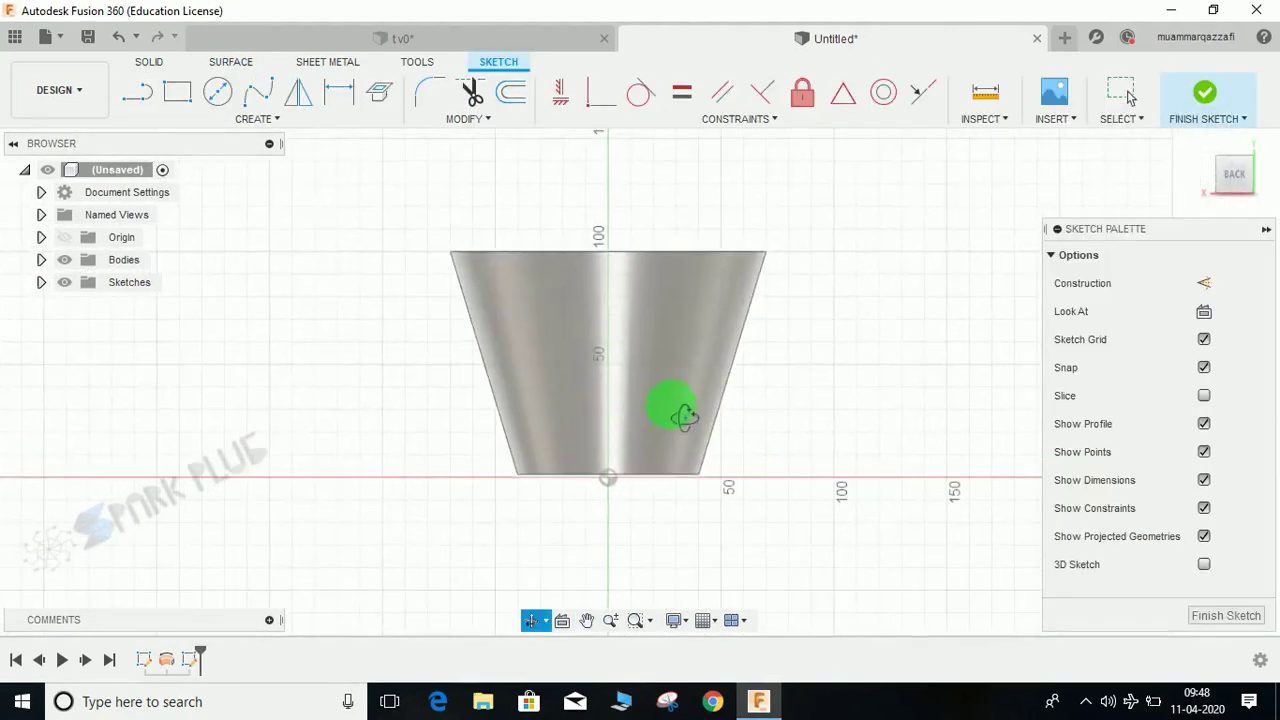
shift+middle_drag(683, 415, 609, 443)
- Draw a line from the surface's top-right edge to its bottom-left corner and finish
key(l)
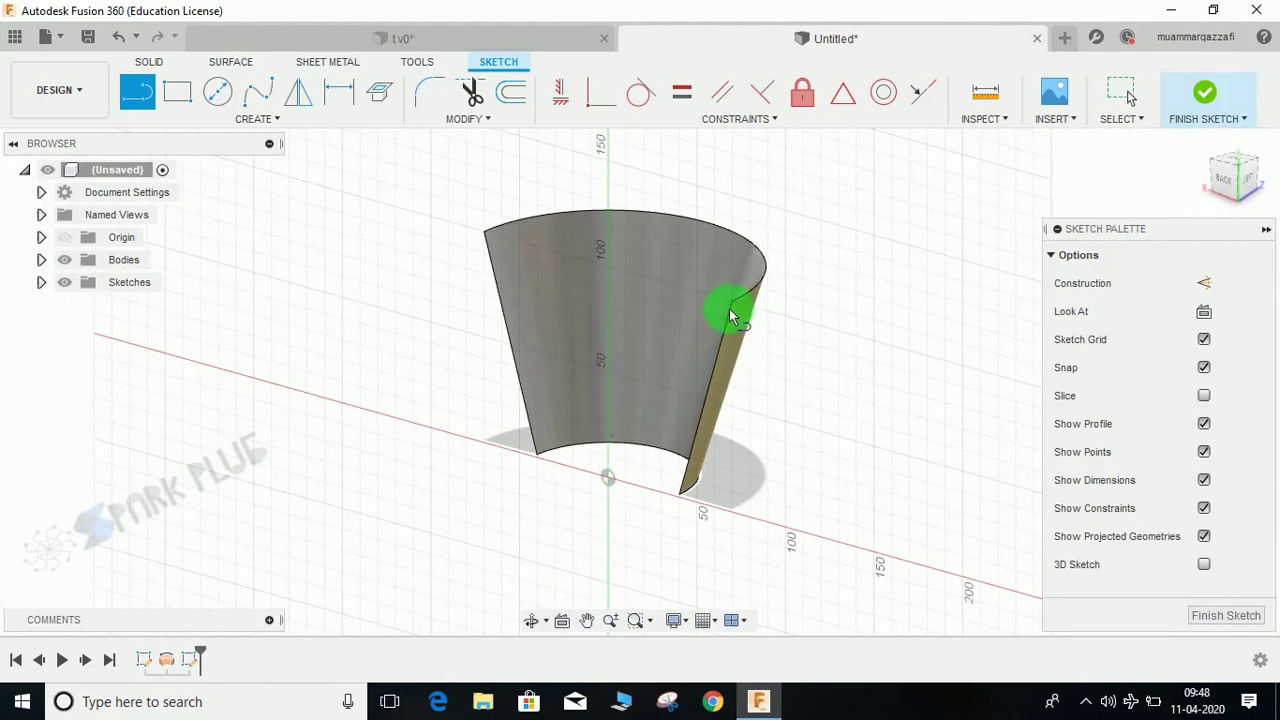
click(731, 306)
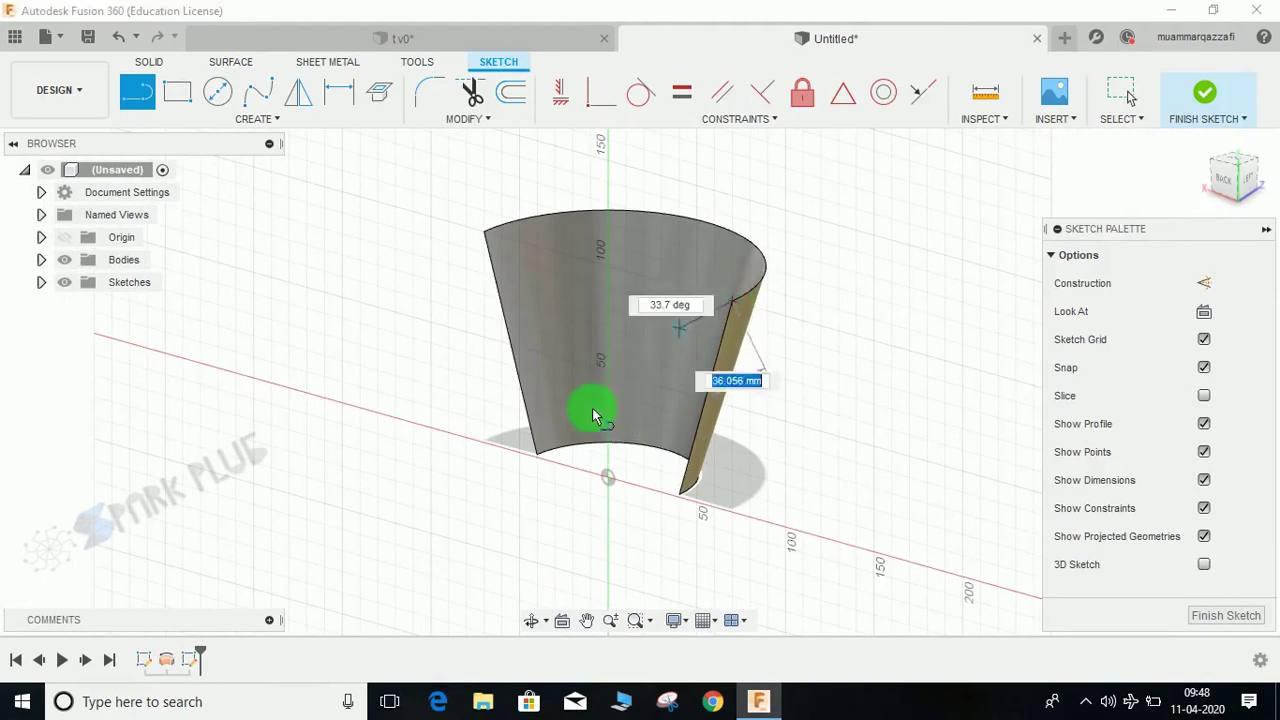
click(537, 456)
click(1203, 95)
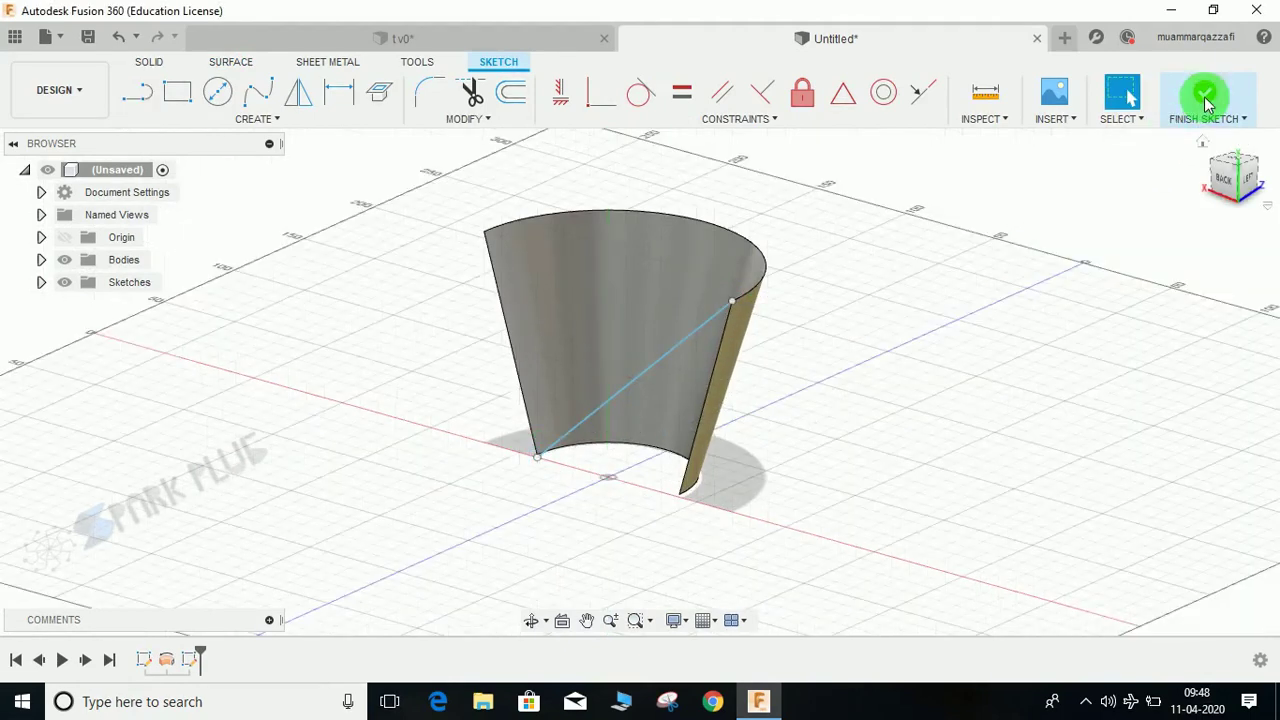
shift+middle_drag(737, 343, 837, 390)
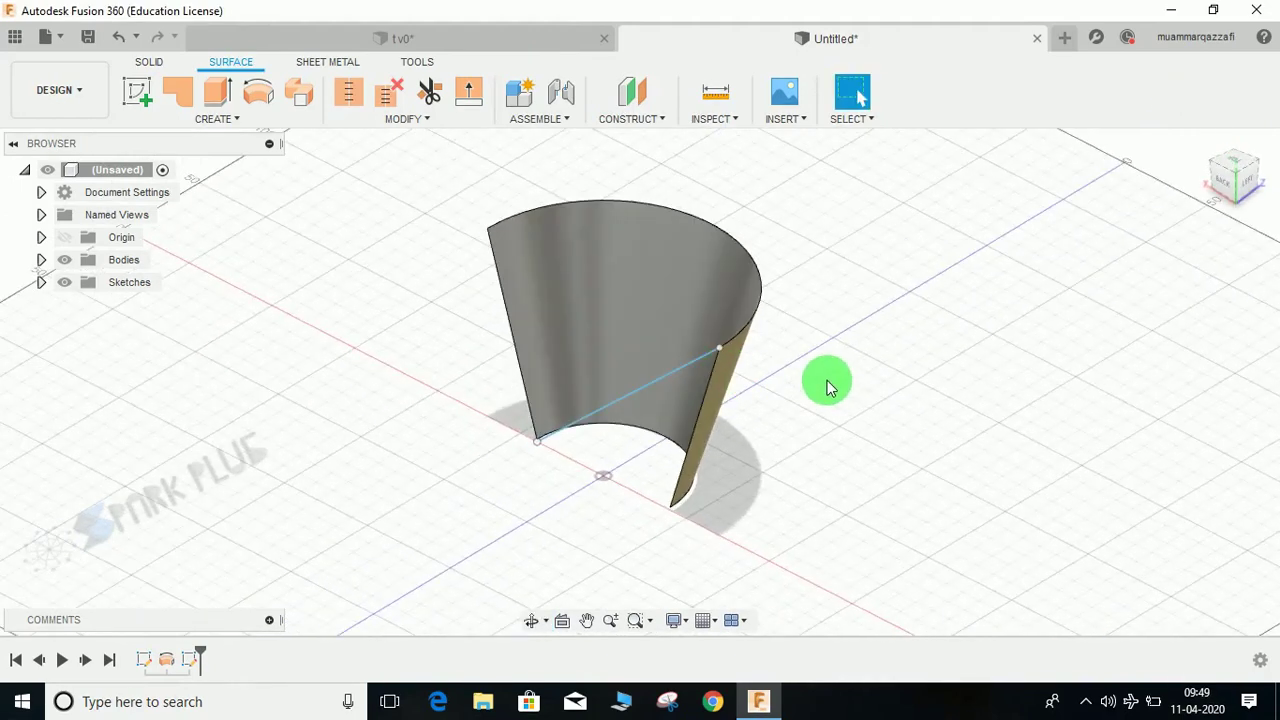
scroll(637, 429, up, 5)
shift+middle_drag(637, 429, 708, 360)
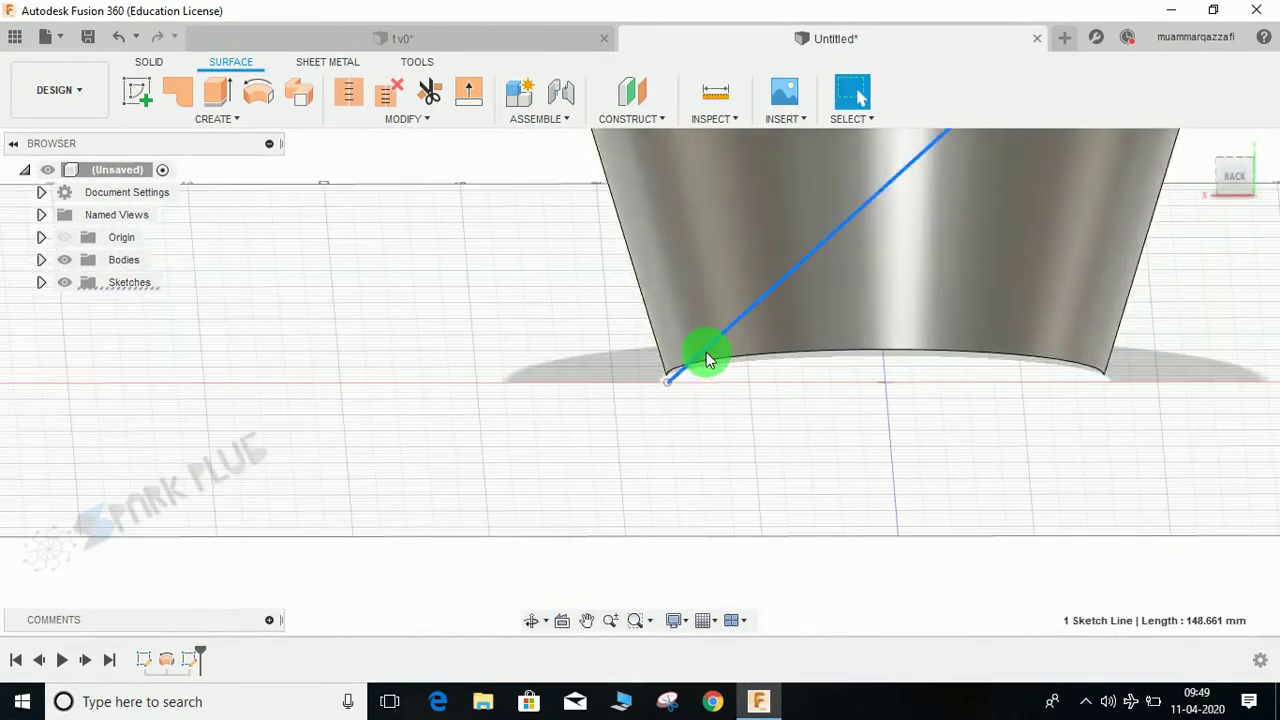
- Edit the diagonal-line sketch, constrain the line end to the bottom corner, and finish
click(726, 343)
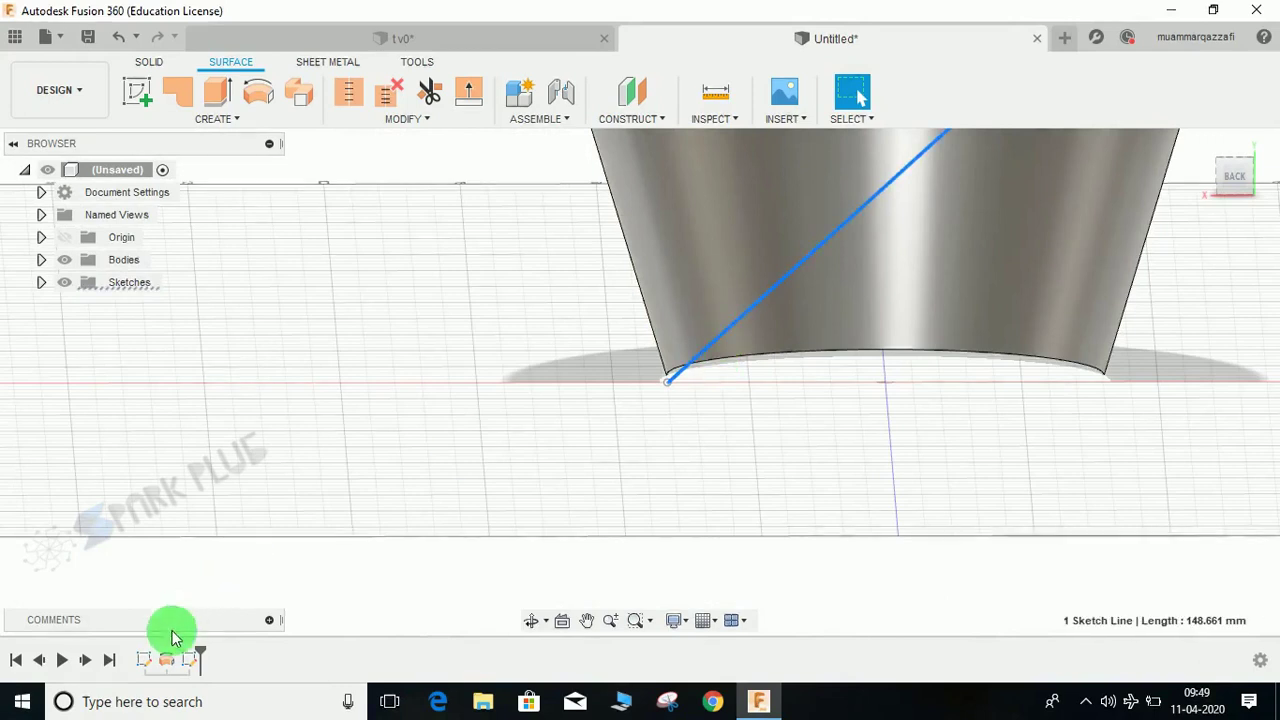
right_click(189, 659)
click(240, 529)
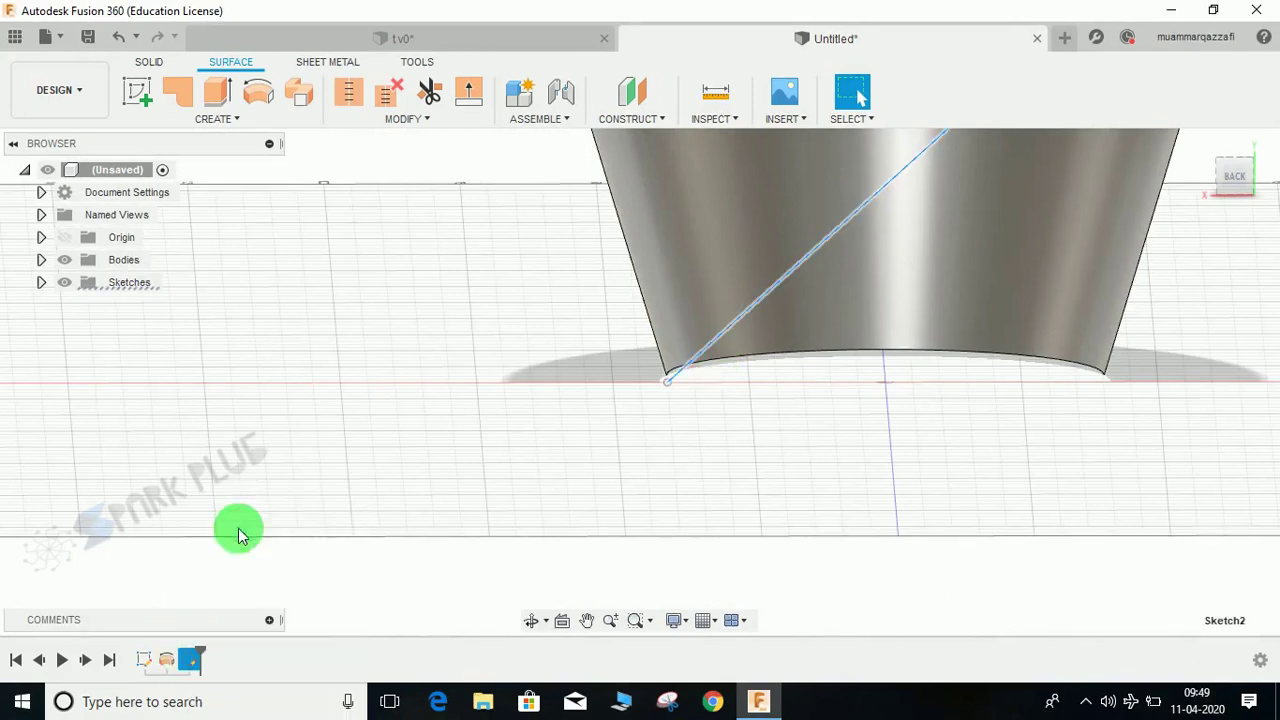
key(Escape)
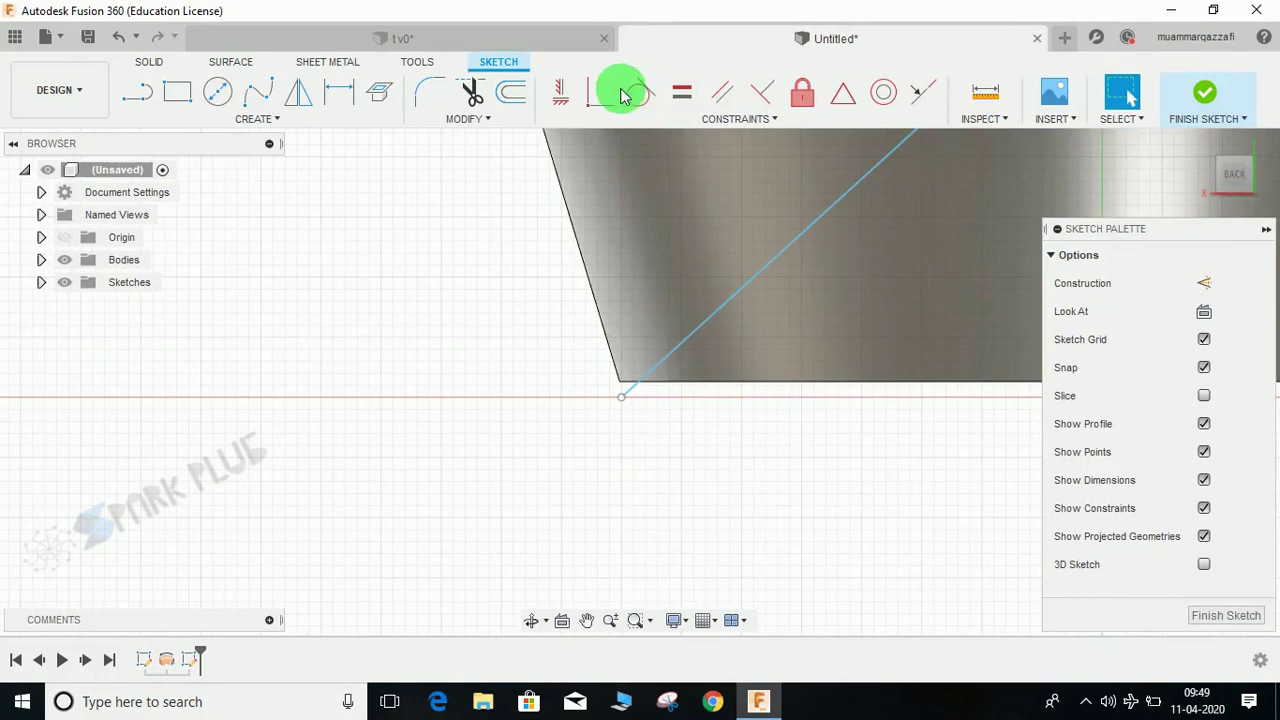
click(598, 101)
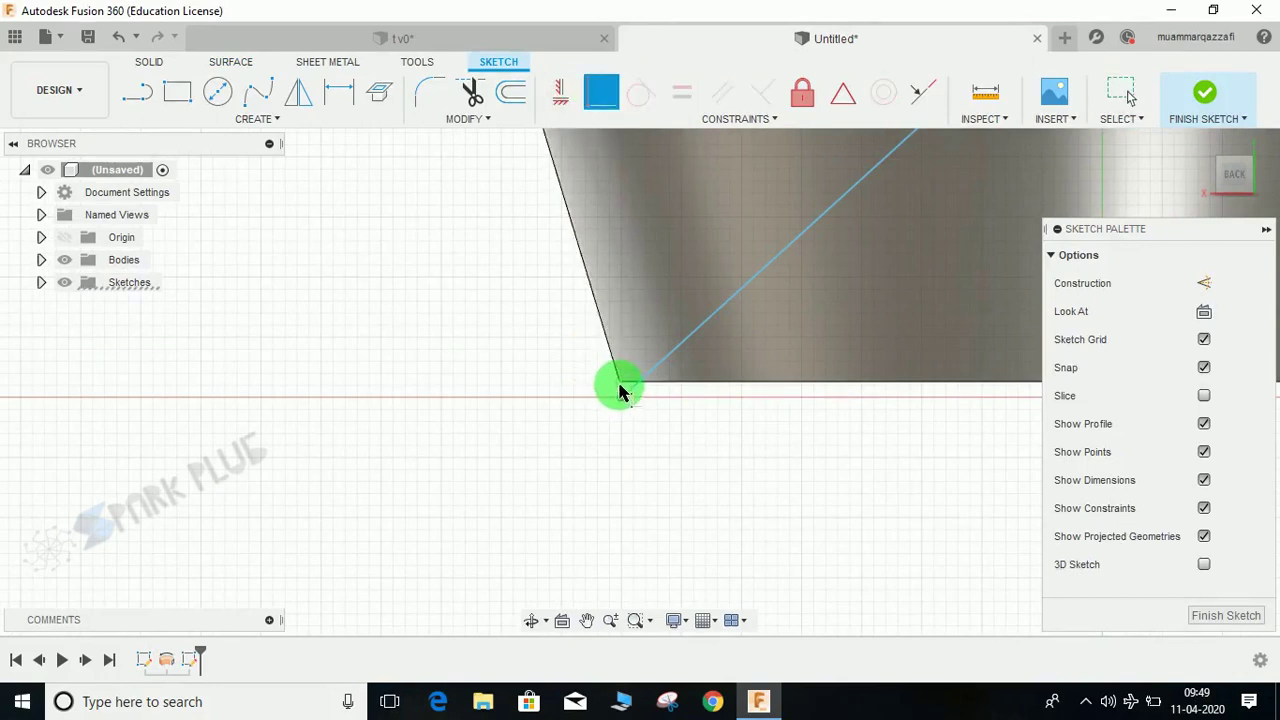
scroll(703, 372, down, 3)
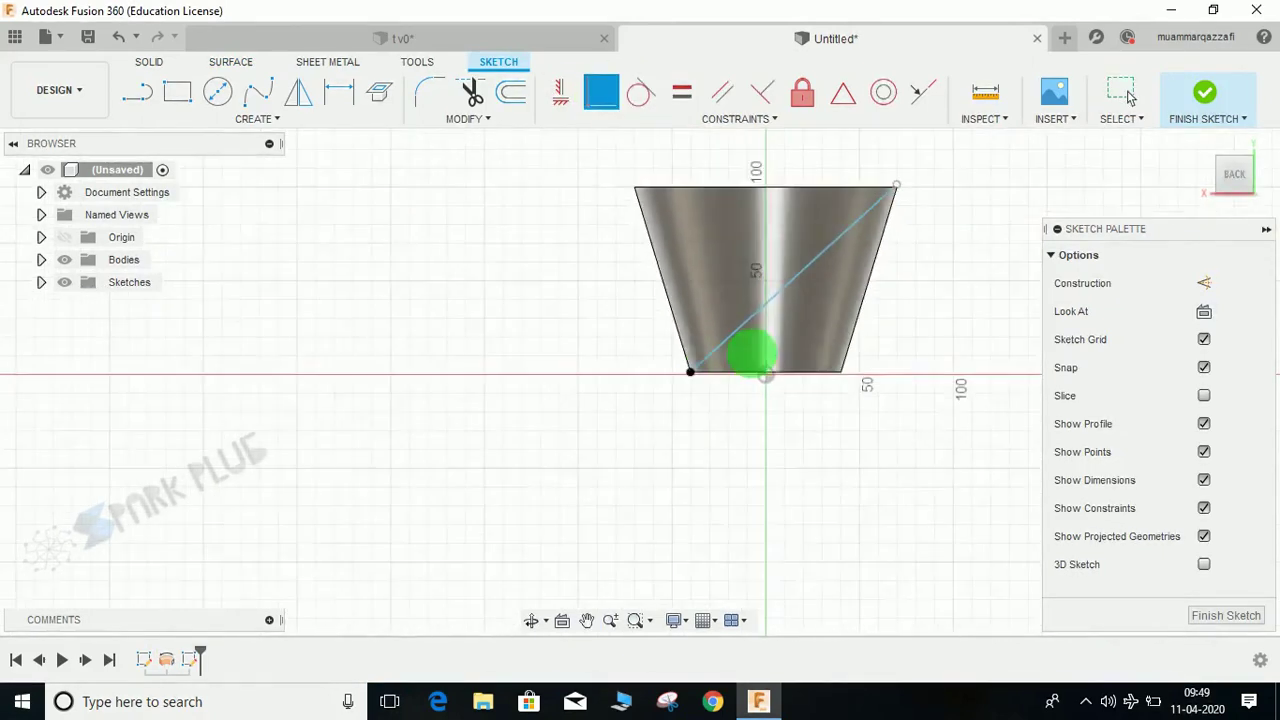
scroll(826, 306, up, 5)
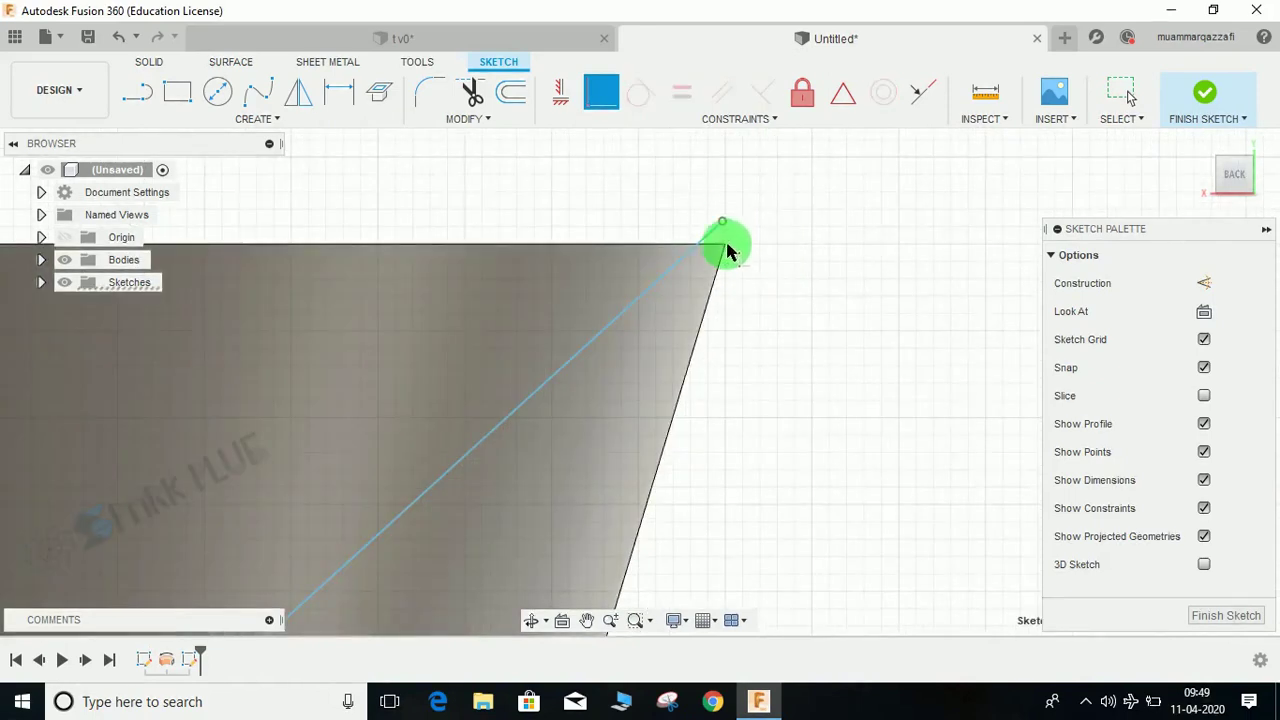
click(1204, 92)
scroll(715, 330, down, 5)
shift+middle_drag(757, 349, 690, 395)
- Sketch on the front plane and start Project To Surface with the curved face as target
click(145, 98)
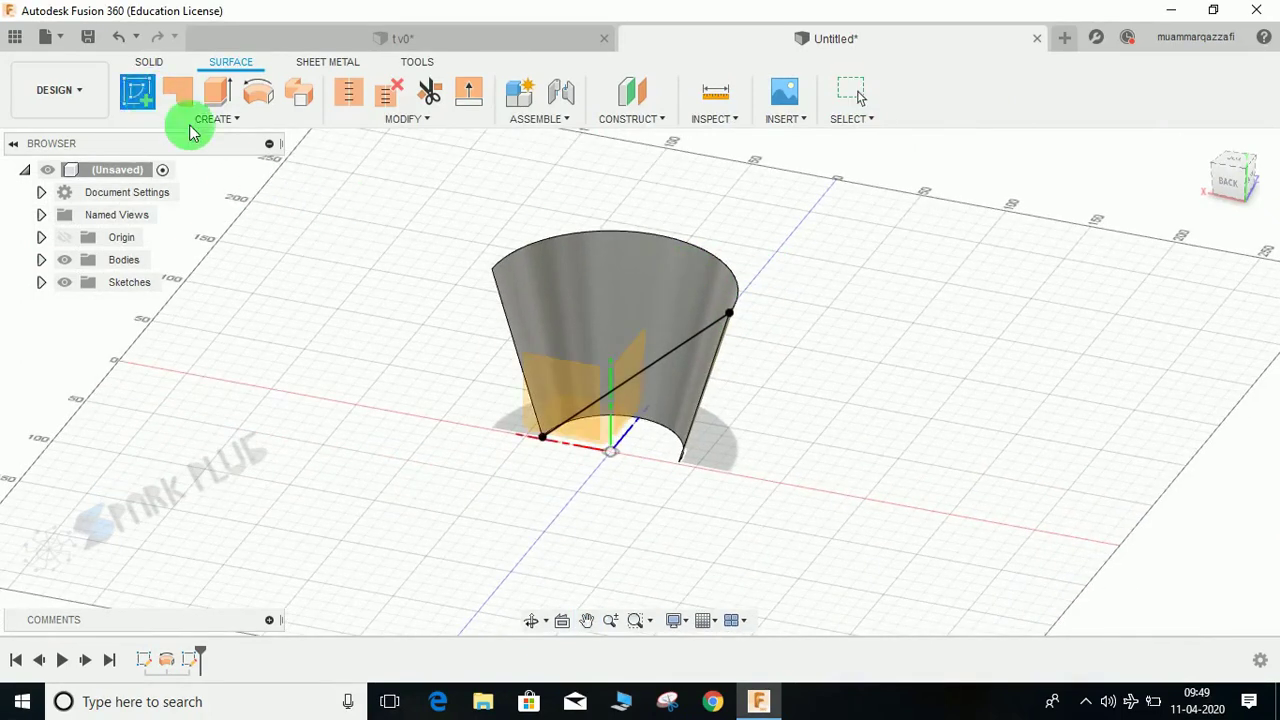
click(563, 391)
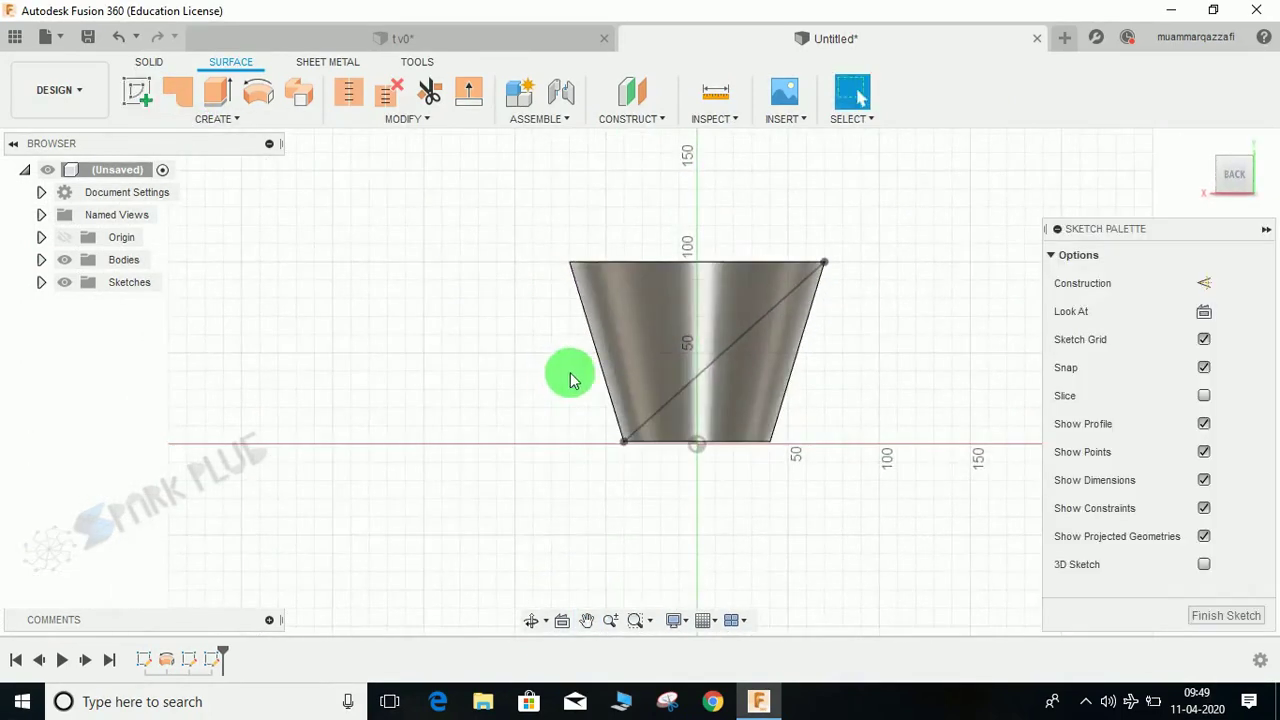
mouse_move(686, 357)
shift+middle_down()
mouse_move(651, 391)
mouse_move(491, 329)
shift+middle_up()
click(256, 122)
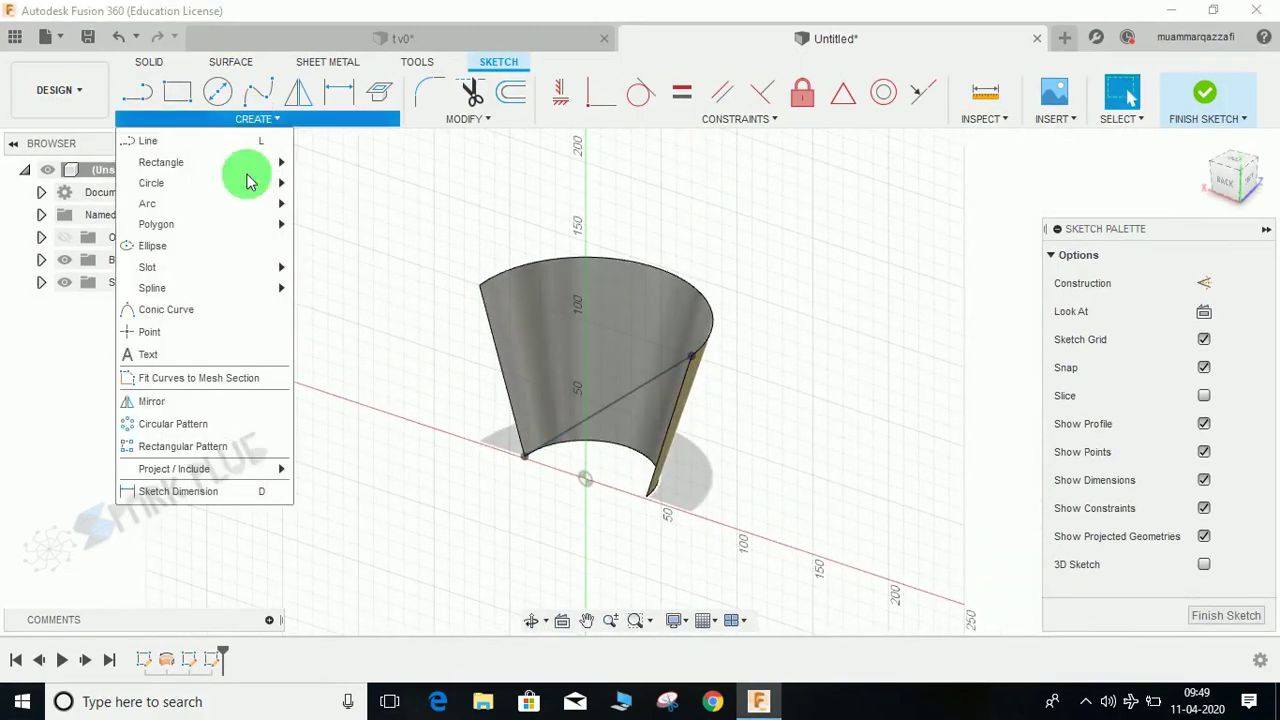
click(198, 469)
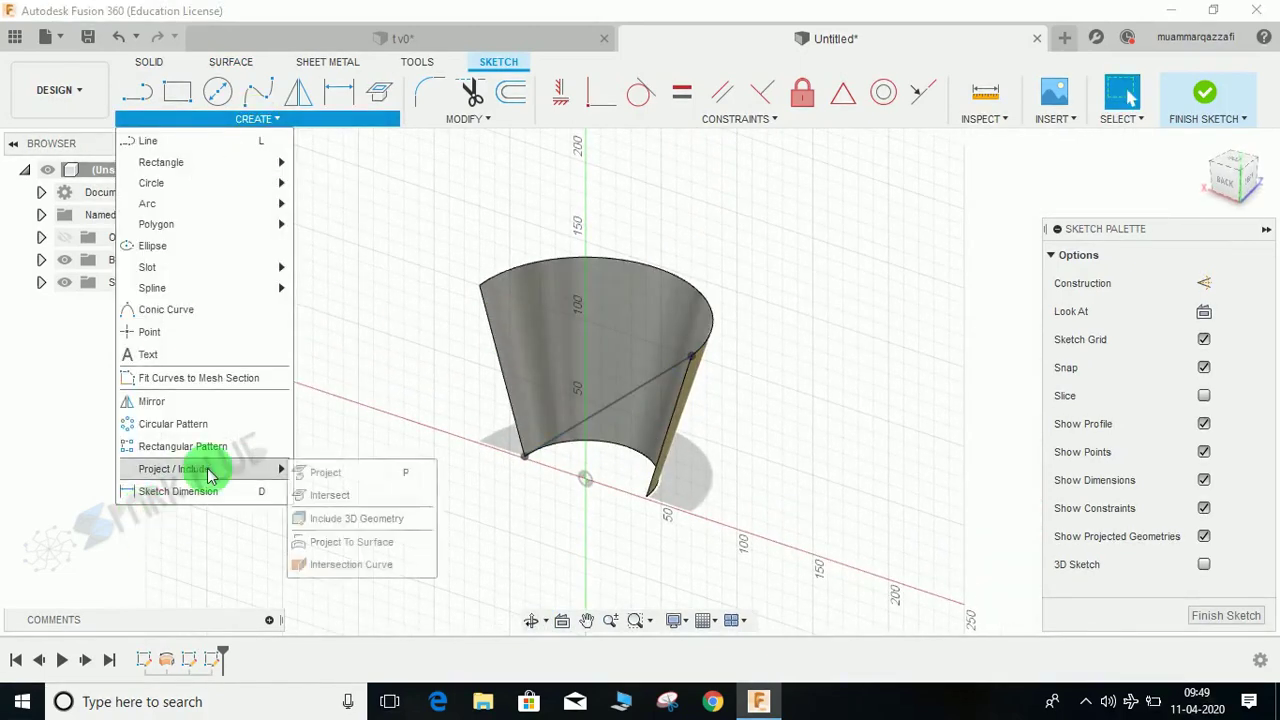
click(350, 542)
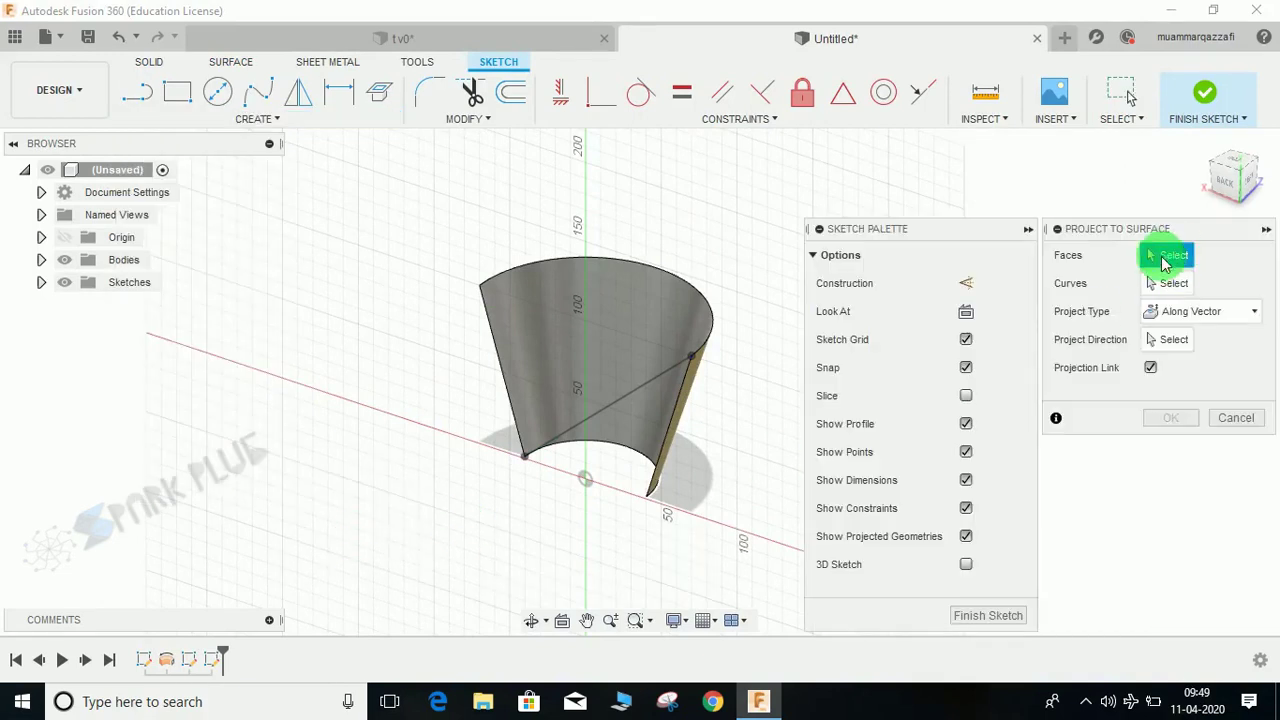
click(640, 321)
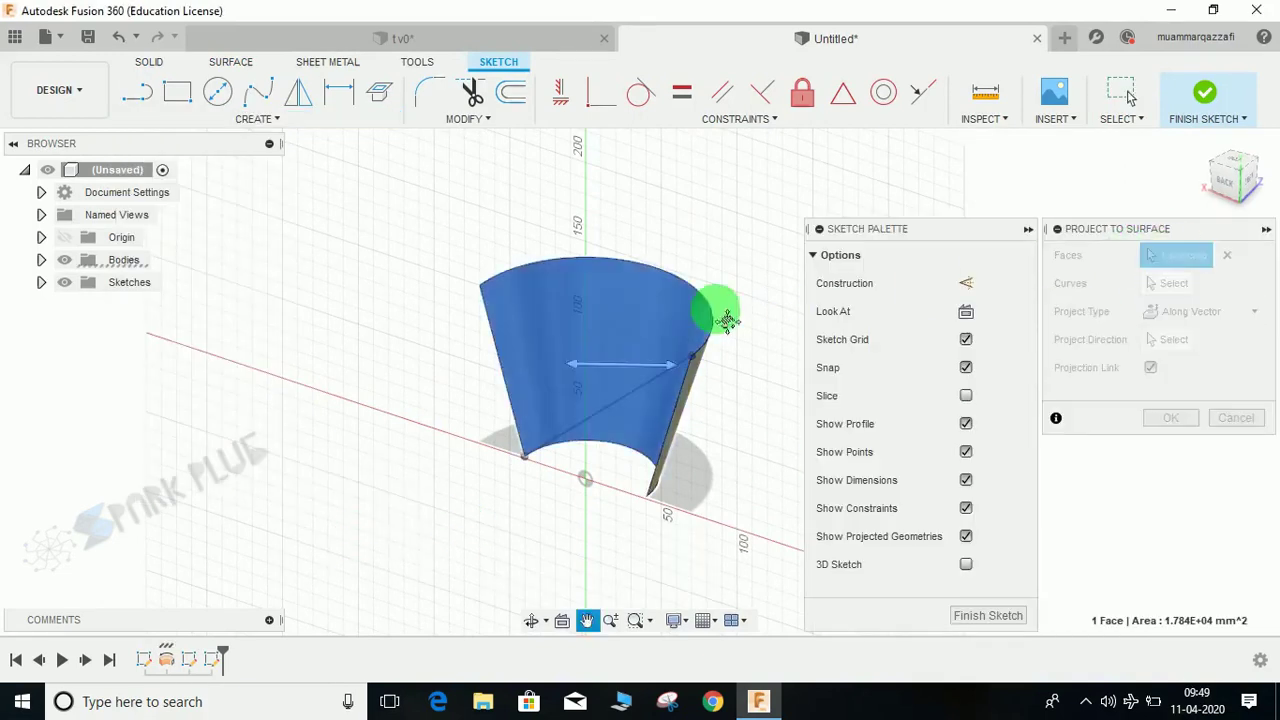
middle_drag(720, 317, 618, 376)
scroll(549, 425, up, 3)
scroll(551, 426, down, 1)
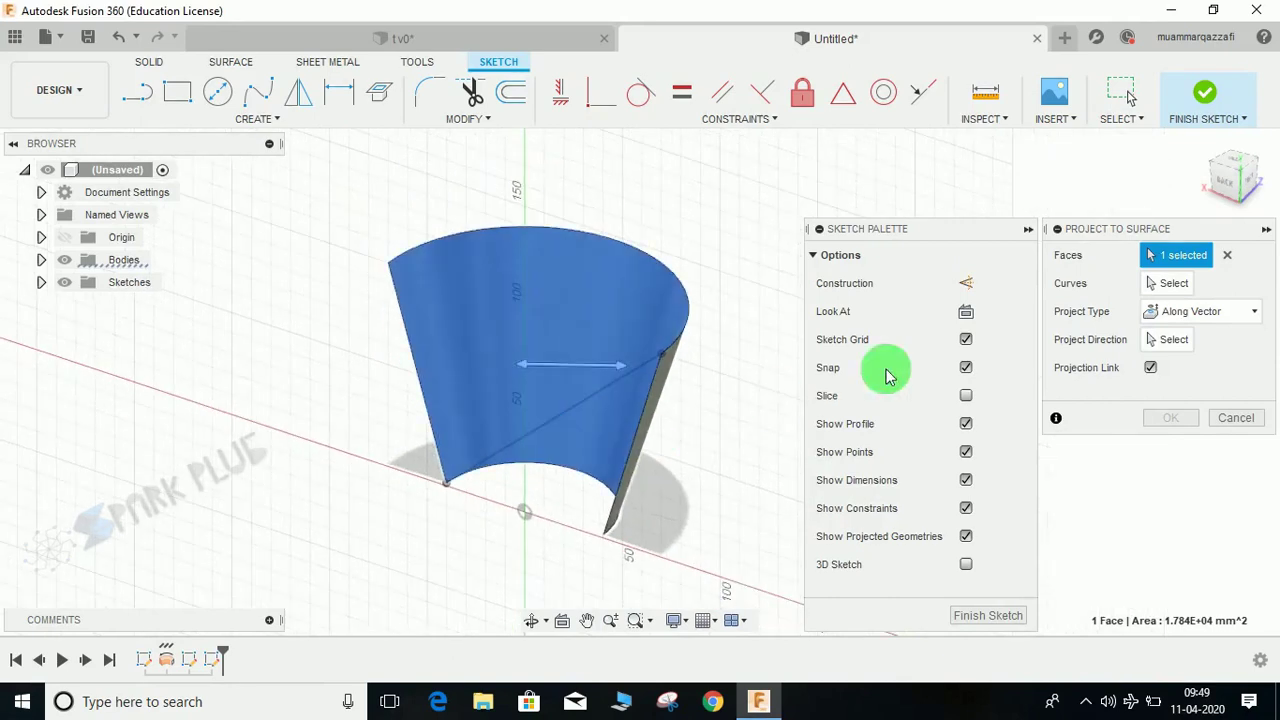
- Project the diagonal line onto the face Along Vector, using the axis as direction
click(1200, 311)
click(1188, 354)
click(1170, 283)
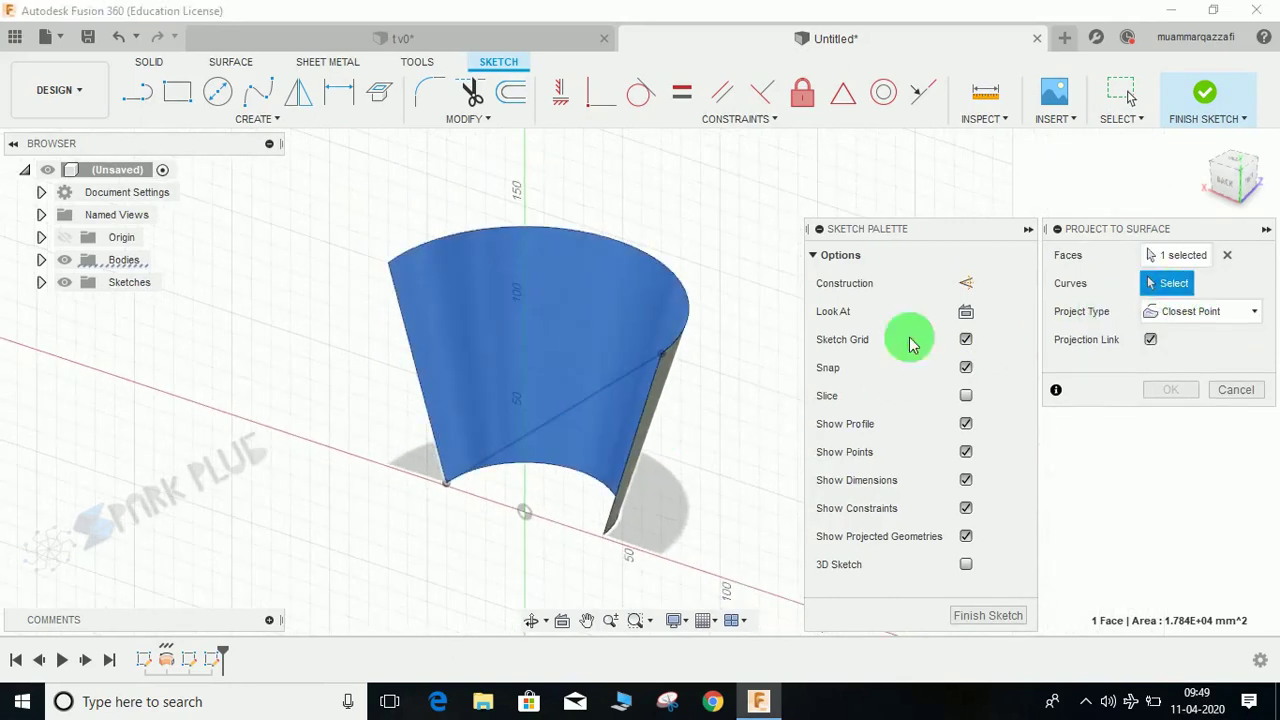
click(600, 395)
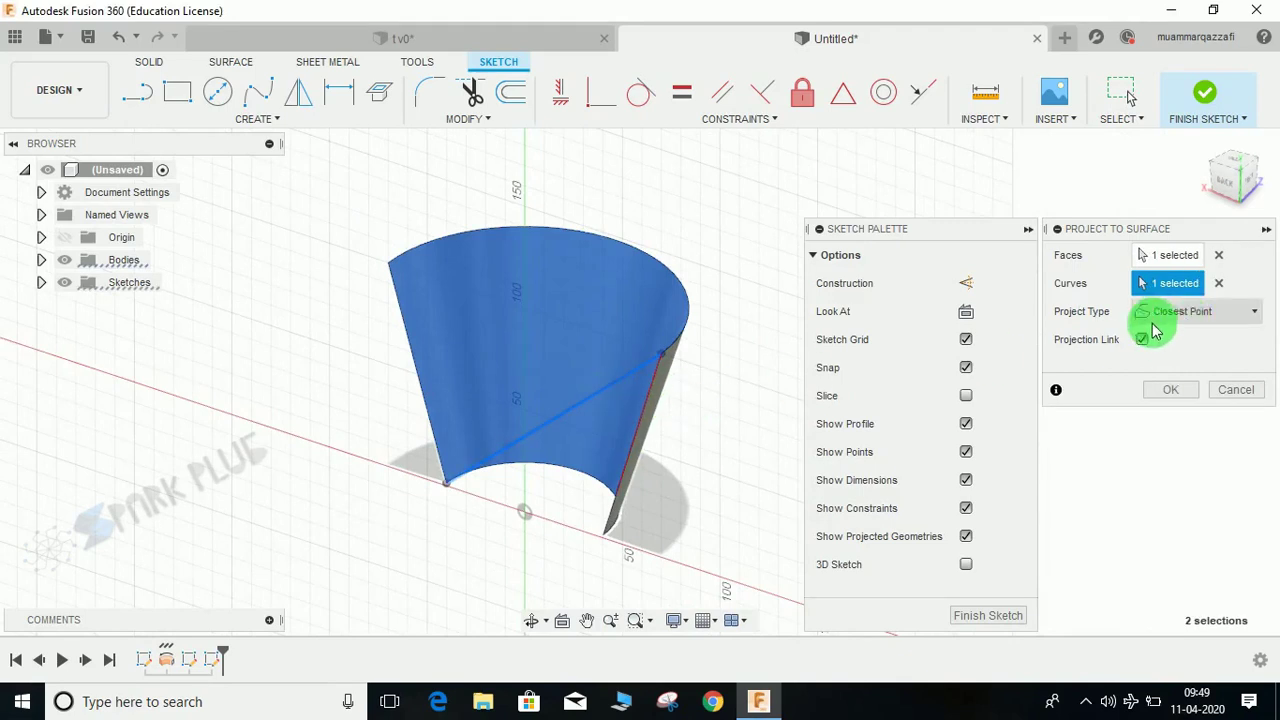
click(1180, 313)
click(1182, 361)
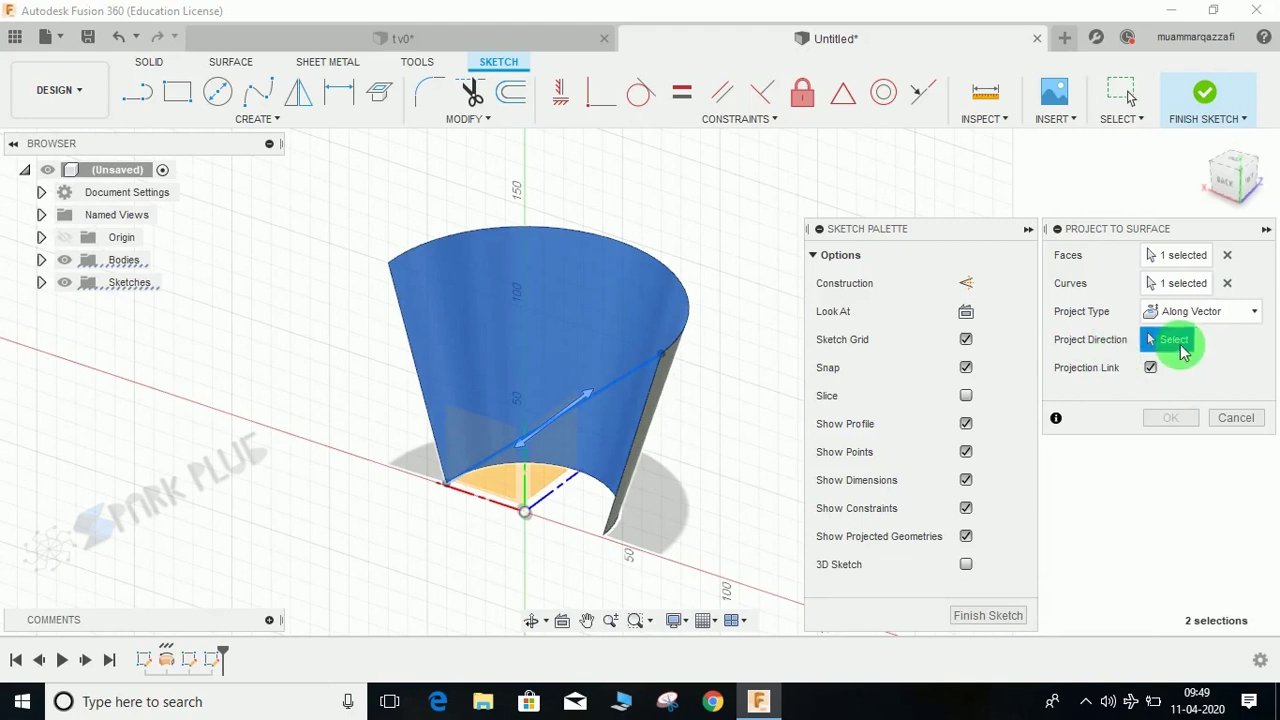
scroll(507, 480, up, 5)
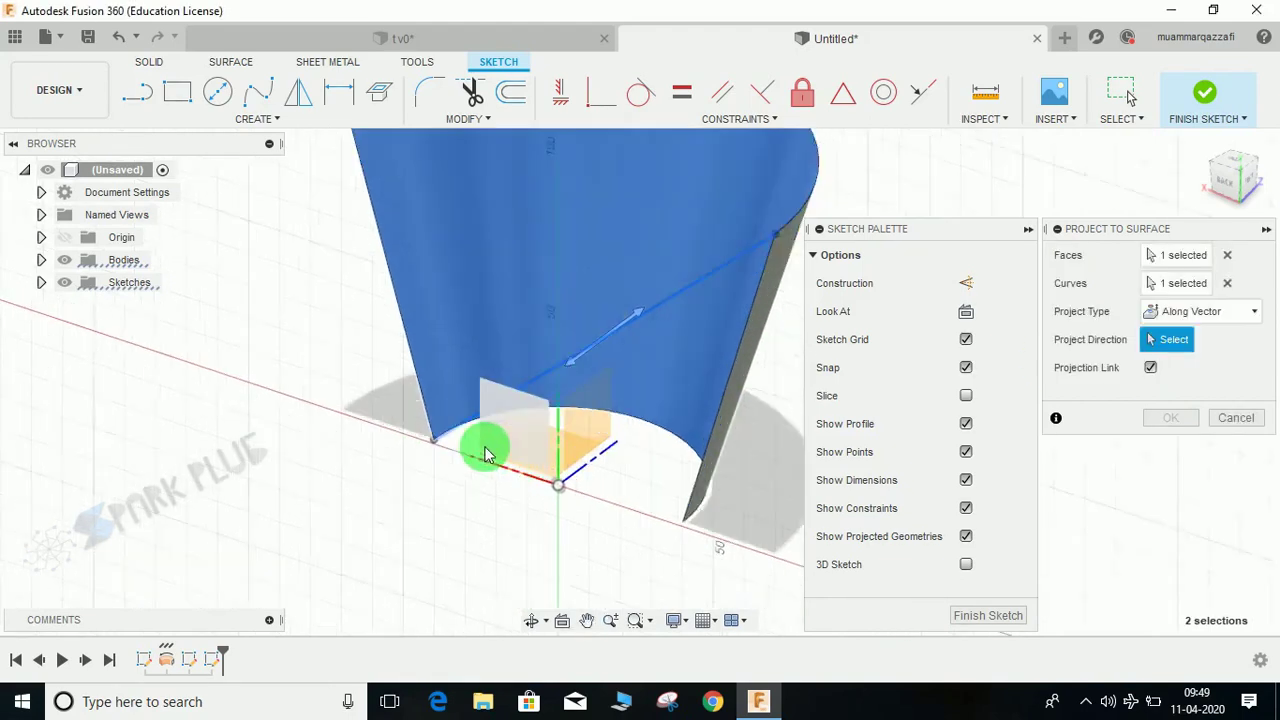
click(594, 479)
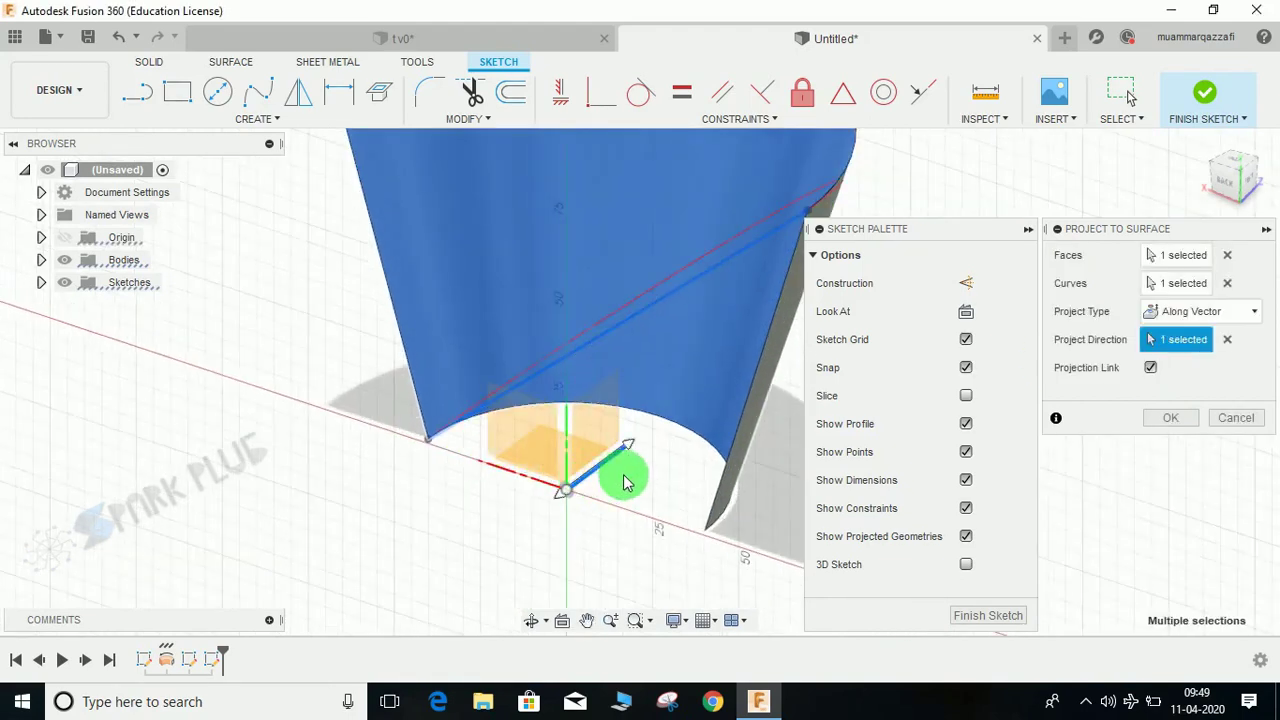
scroll(601, 485, down, 3)
shift+middle_drag(613, 495, 733, 289)
shift+middle_drag(588, 385, 671, 220)
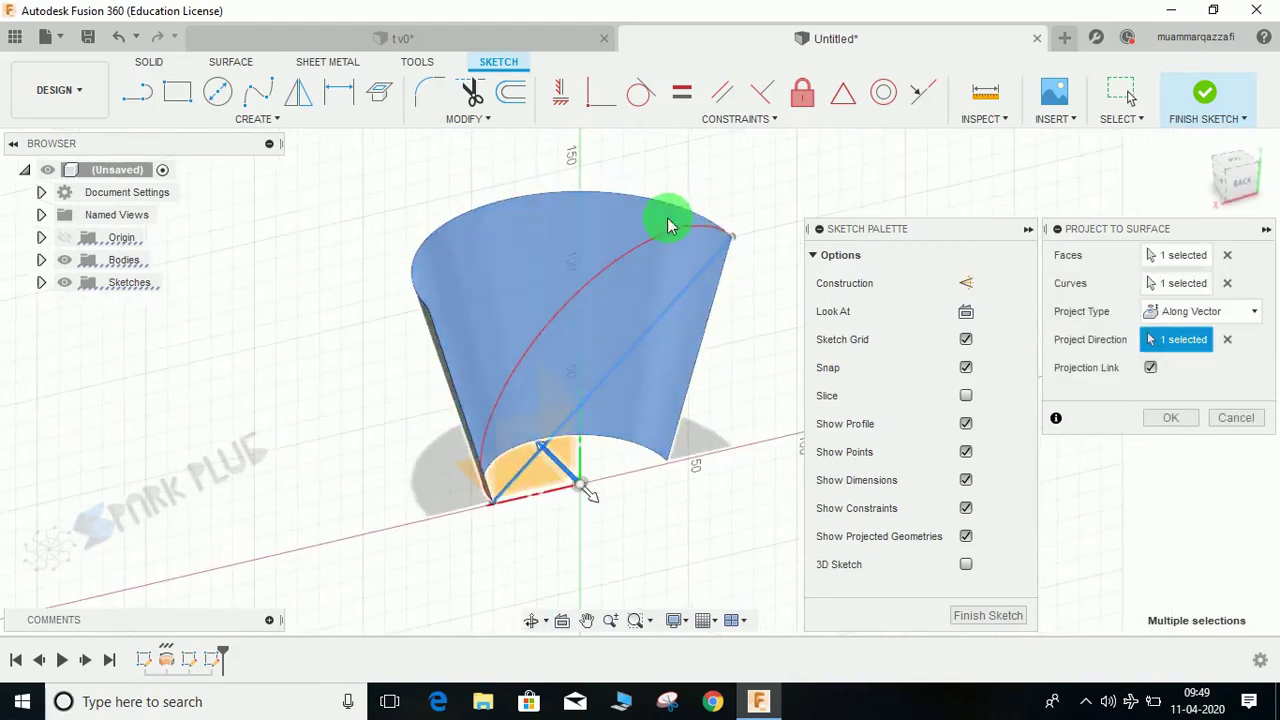
click(1162, 420)
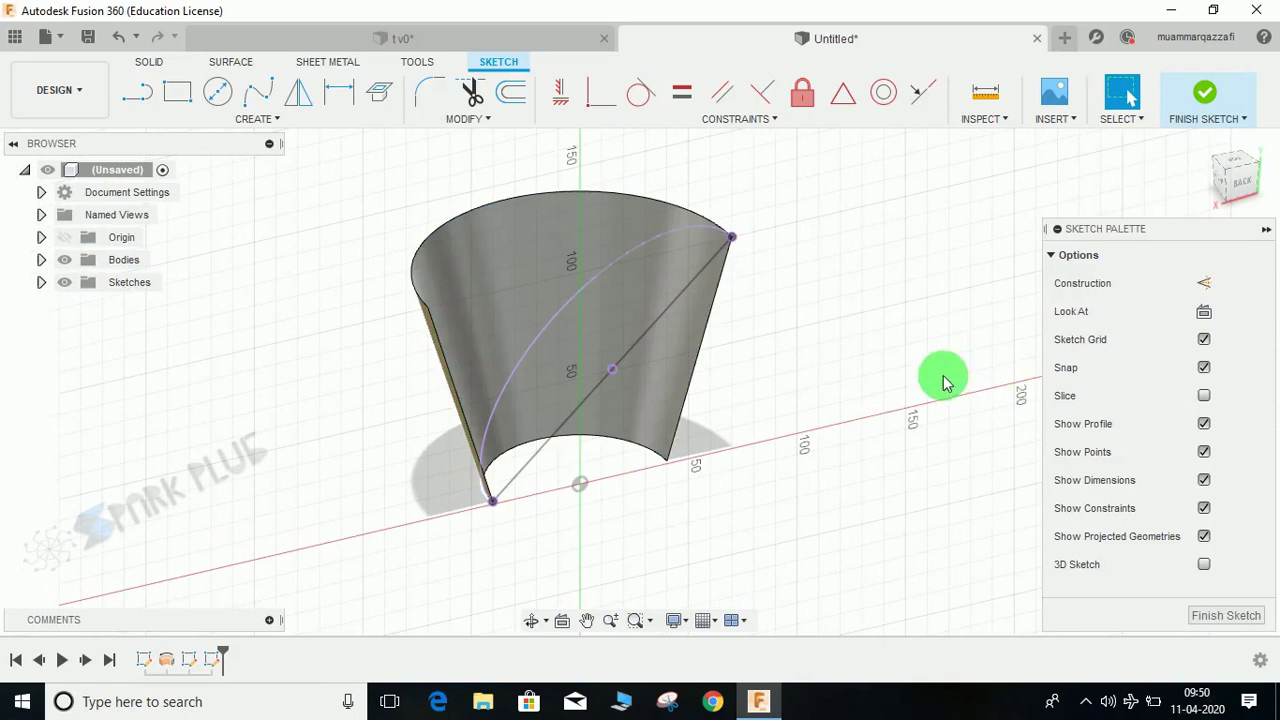
- Finish the sketch and hide the straight-line sketch and the half-cone surface body
click(1196, 105)
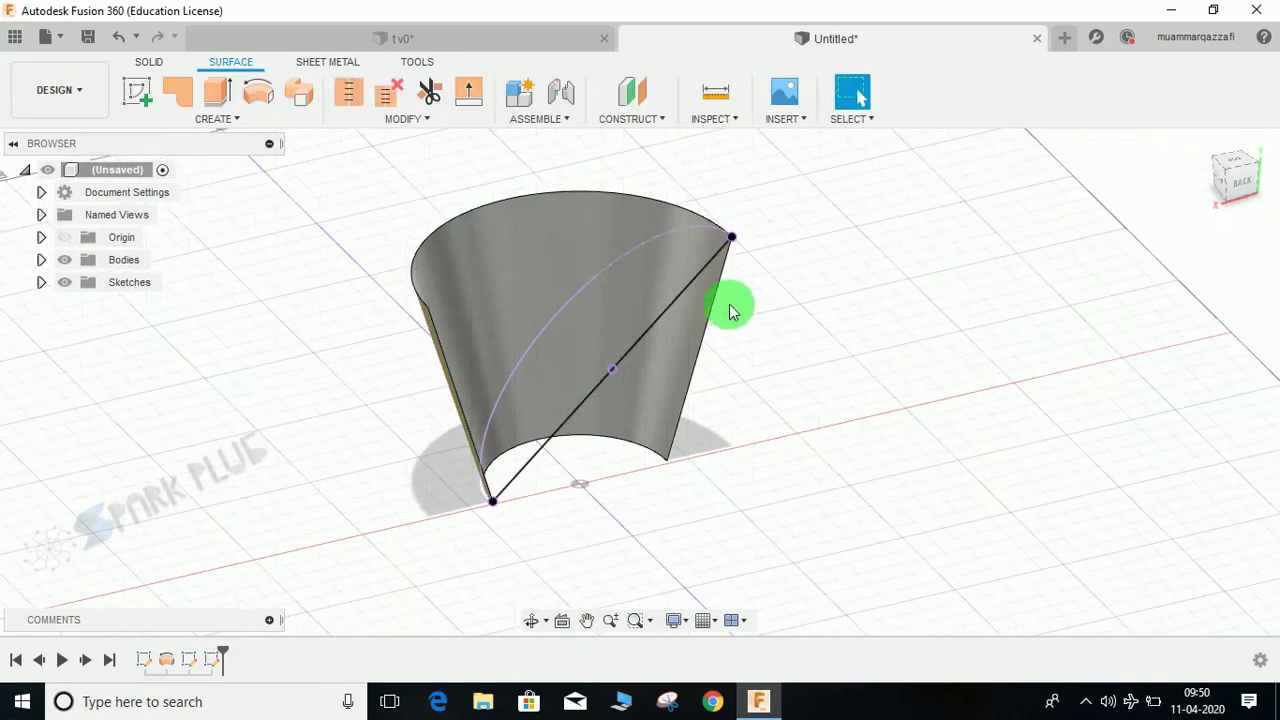
click(42, 287)
click(81, 327)
shift+middle_drag(614, 423, 503, 274)
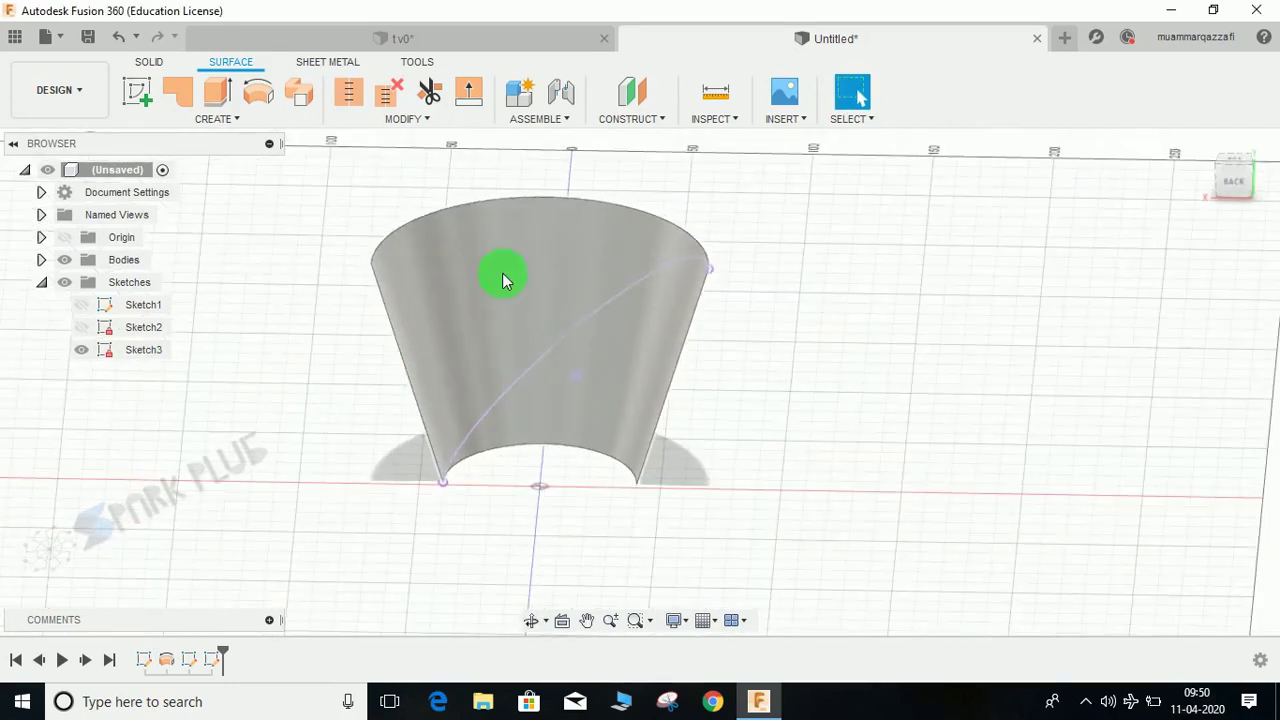
click(40, 262)
click(81, 282)
shift+middle_drag(646, 363, 700, 376)
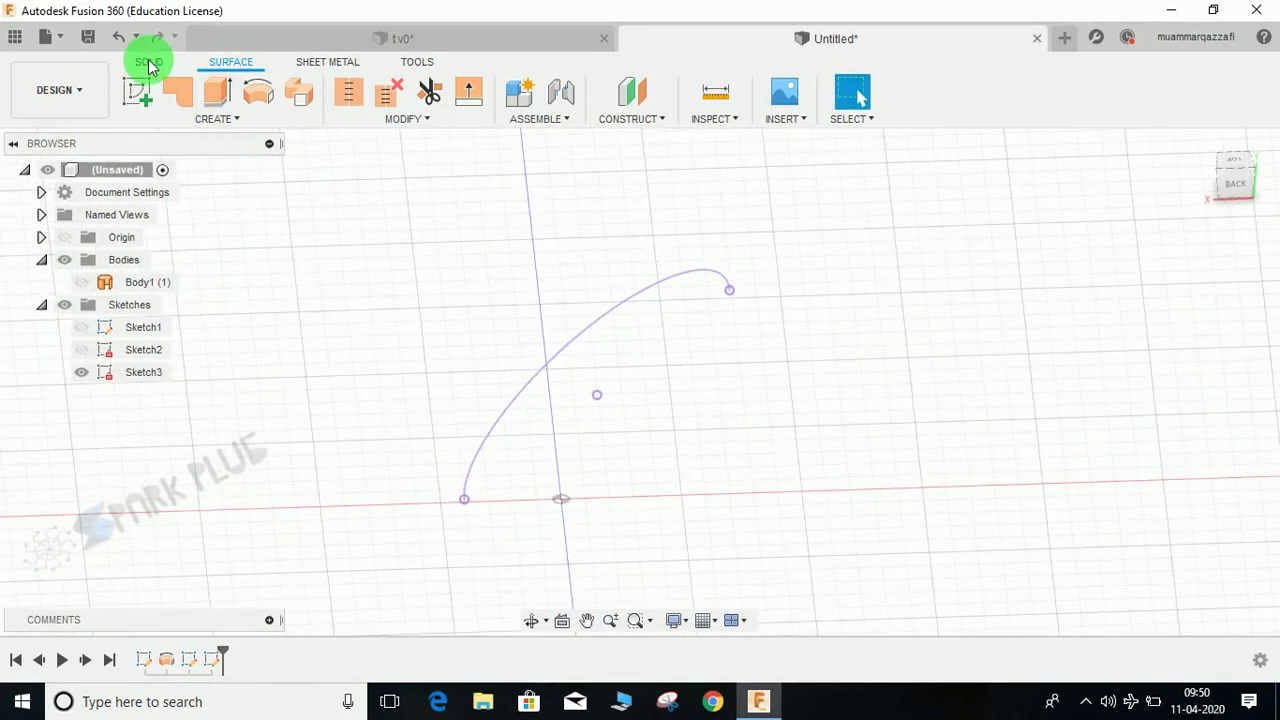
- Start the Pipe command from the Solid Create menu in the Untitled design
click(148, 62)
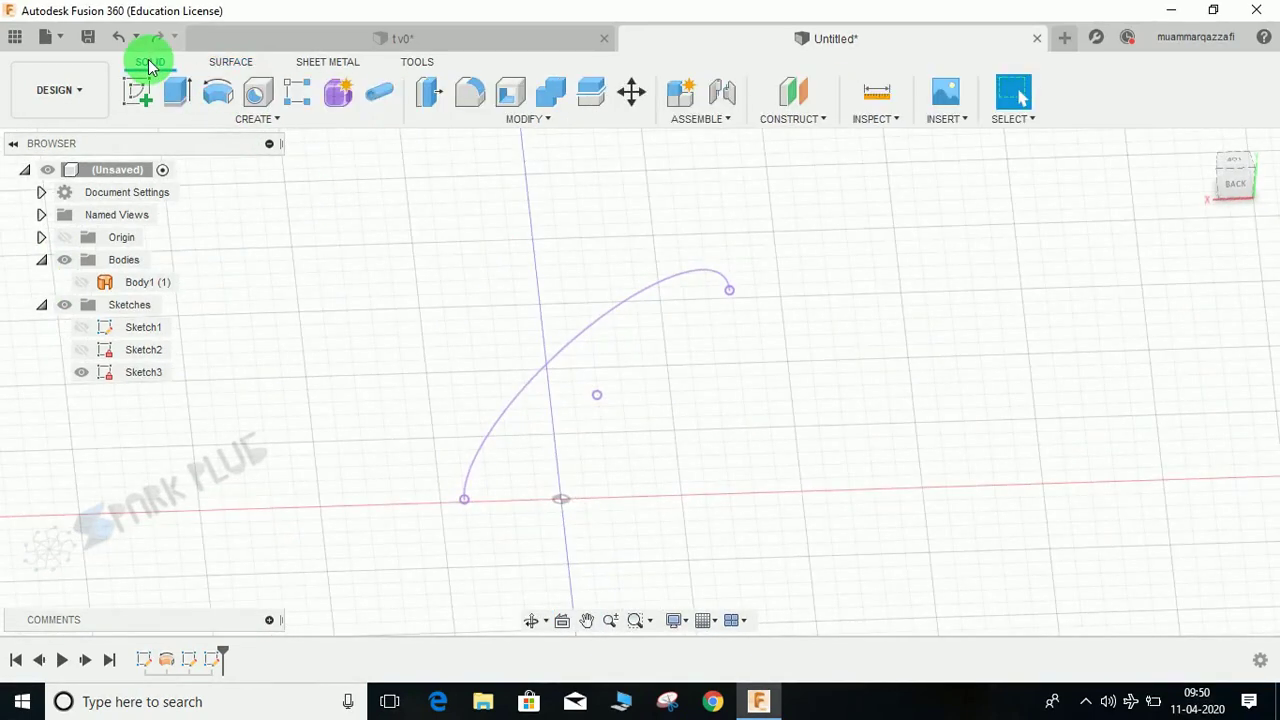
click(222, 119)
click(165, 399)
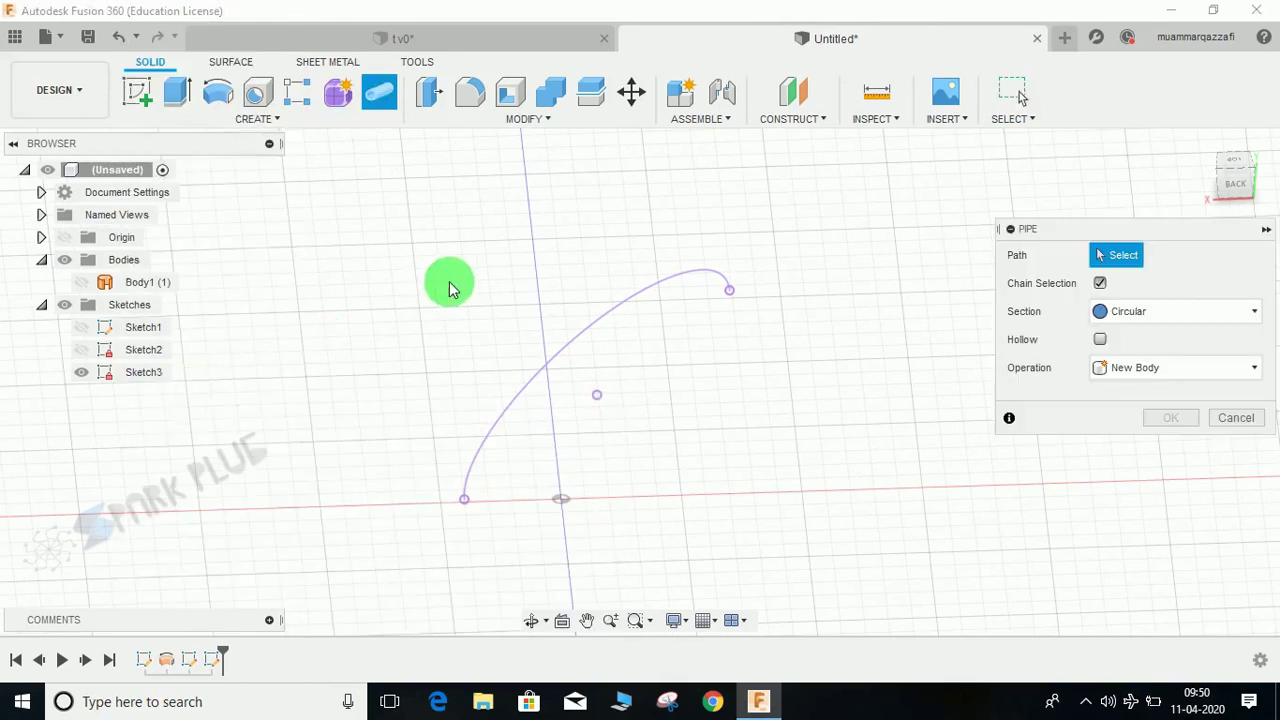
click(480, 36)
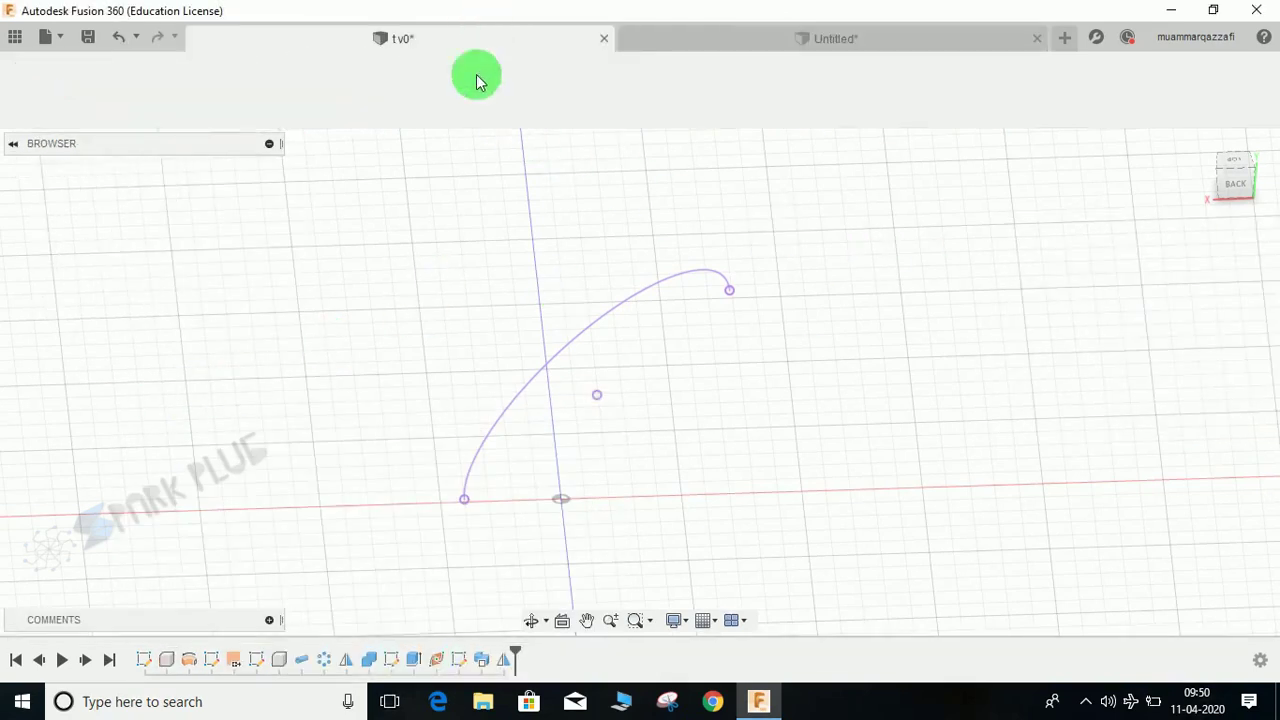
scroll(548, 318, up, 4)
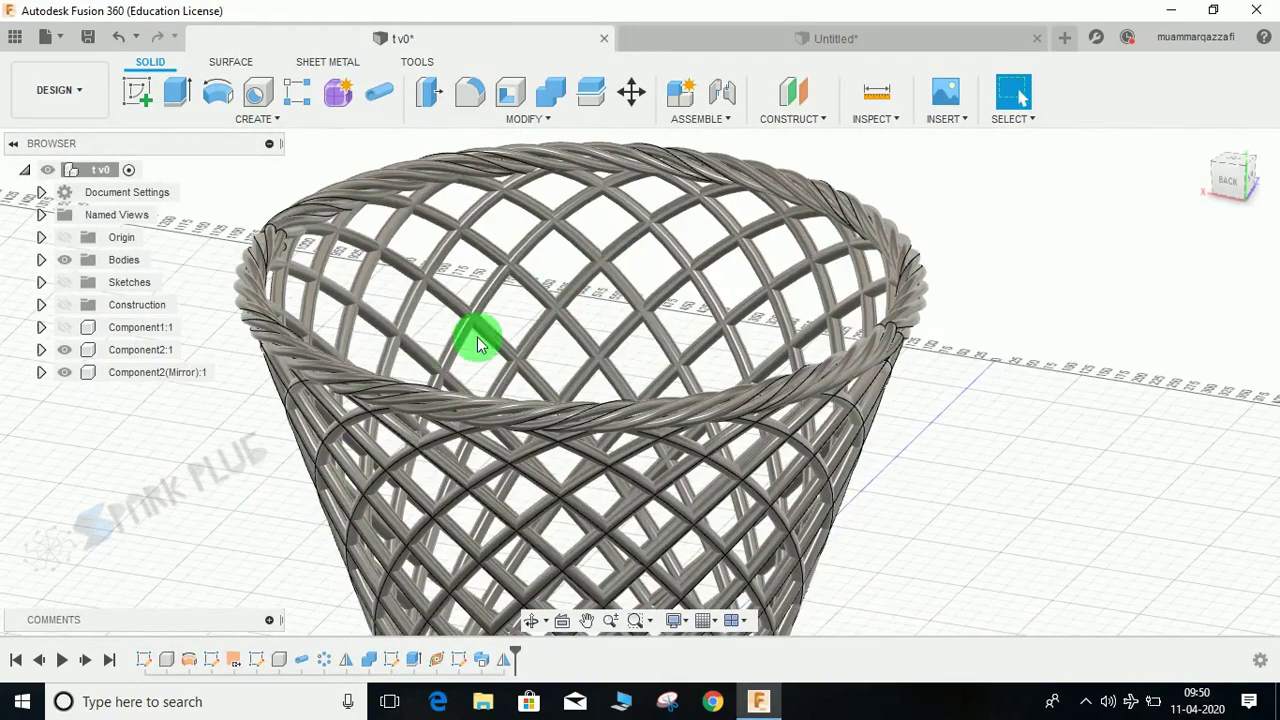
click(740, 38)
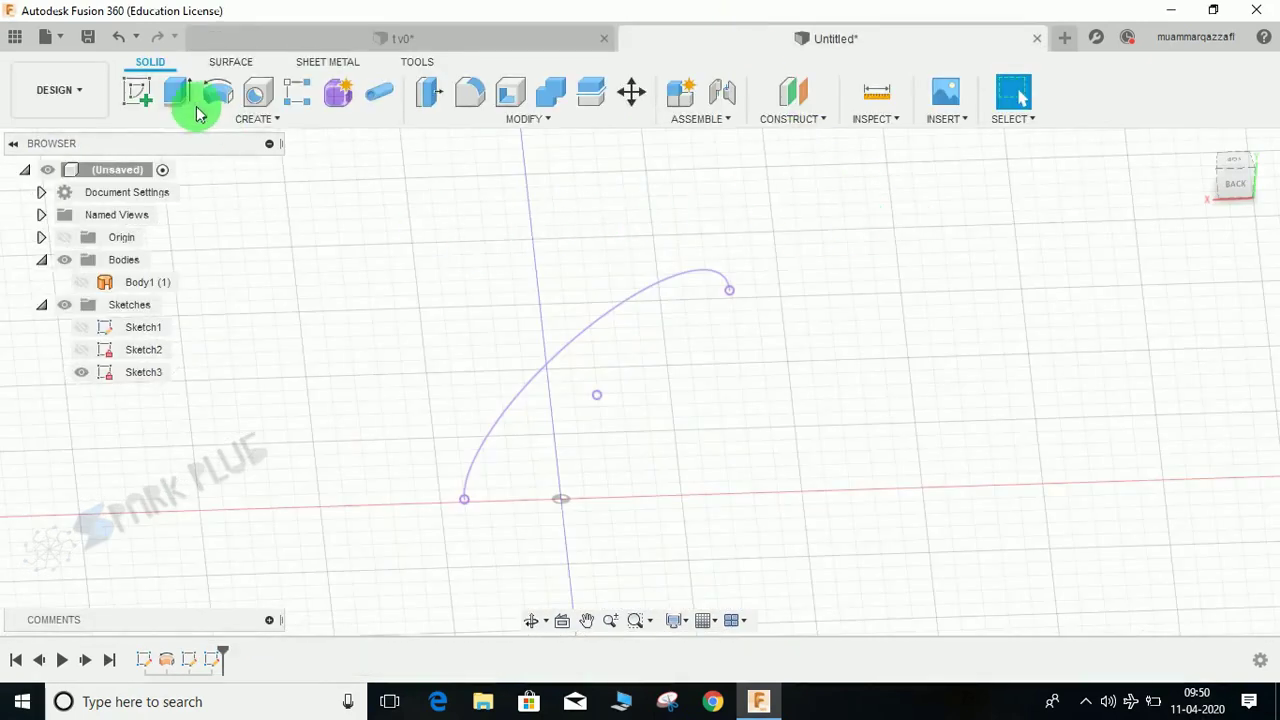
click(250, 122)
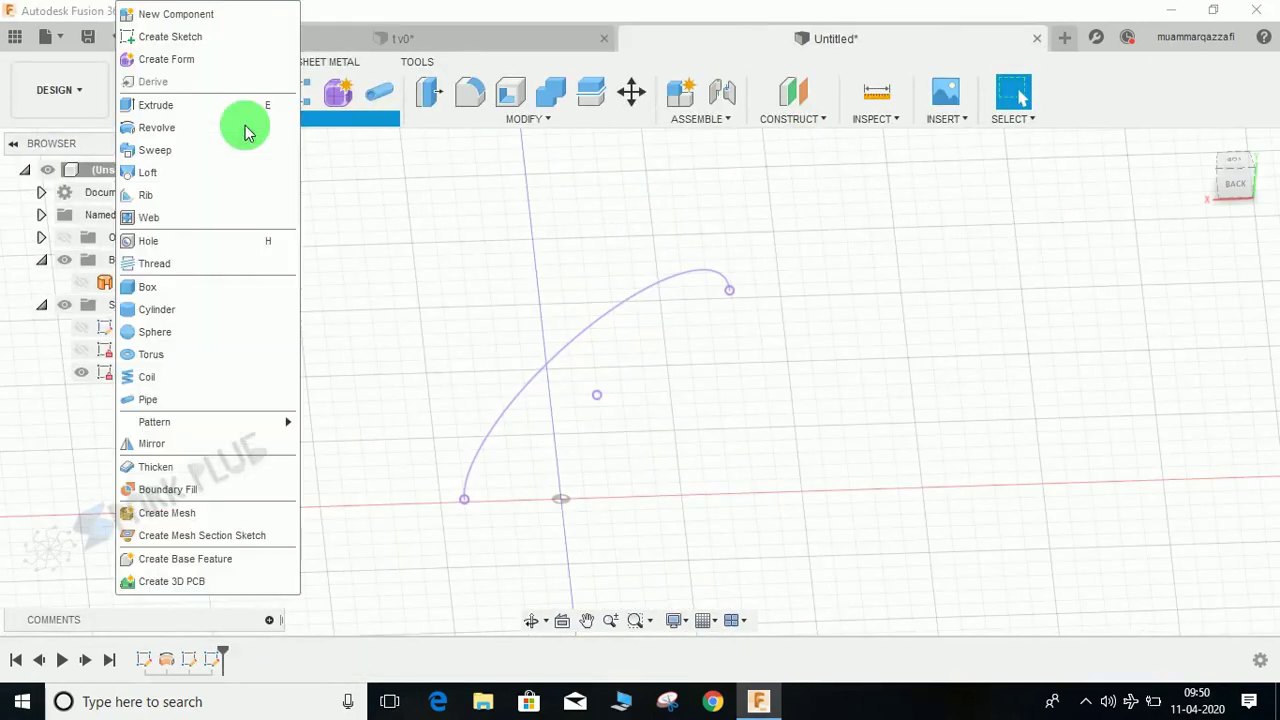
click(217, 400)
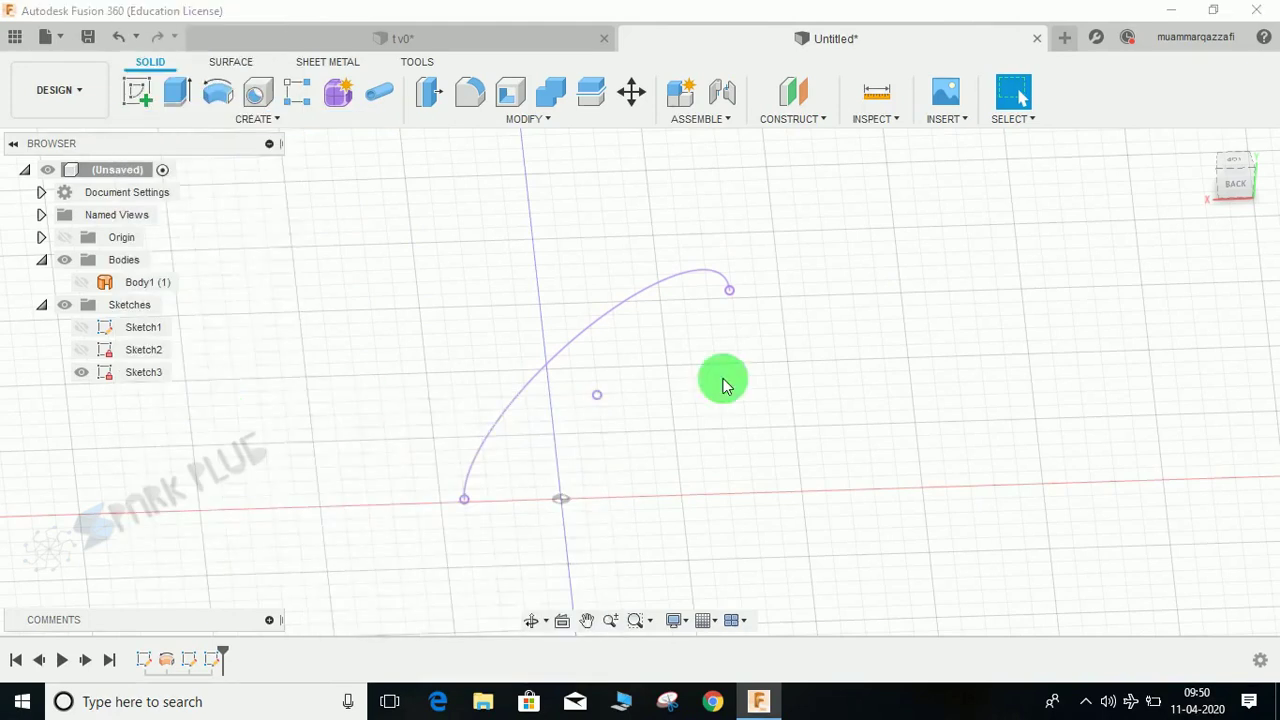
- Give the pipe a circular section with a 3 mm section size
click(1181, 311)
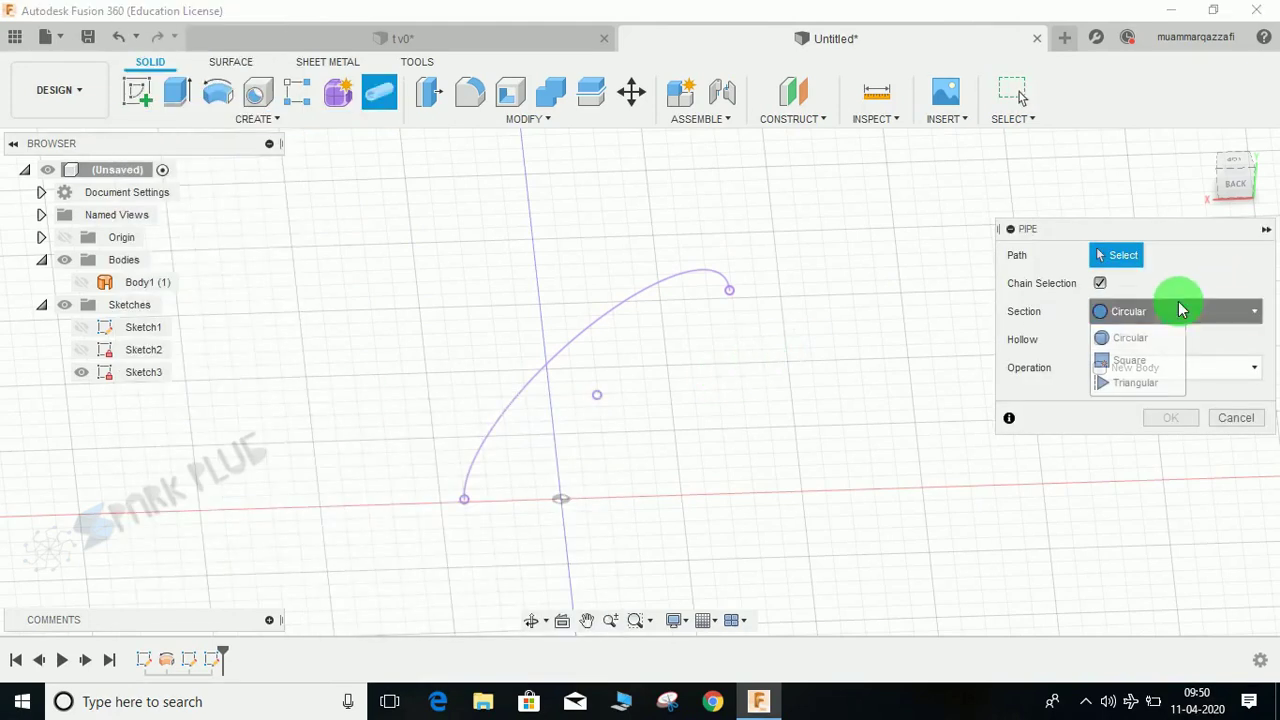
click(1110, 337)
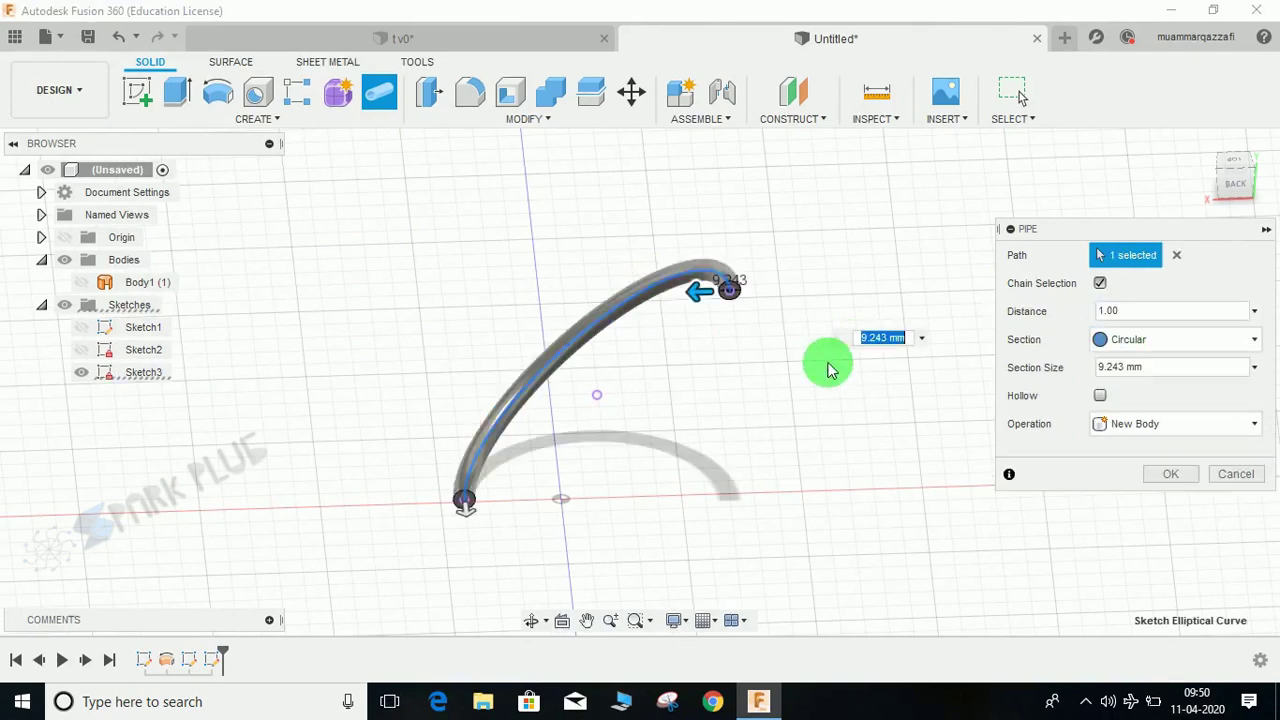
click(1180, 366)
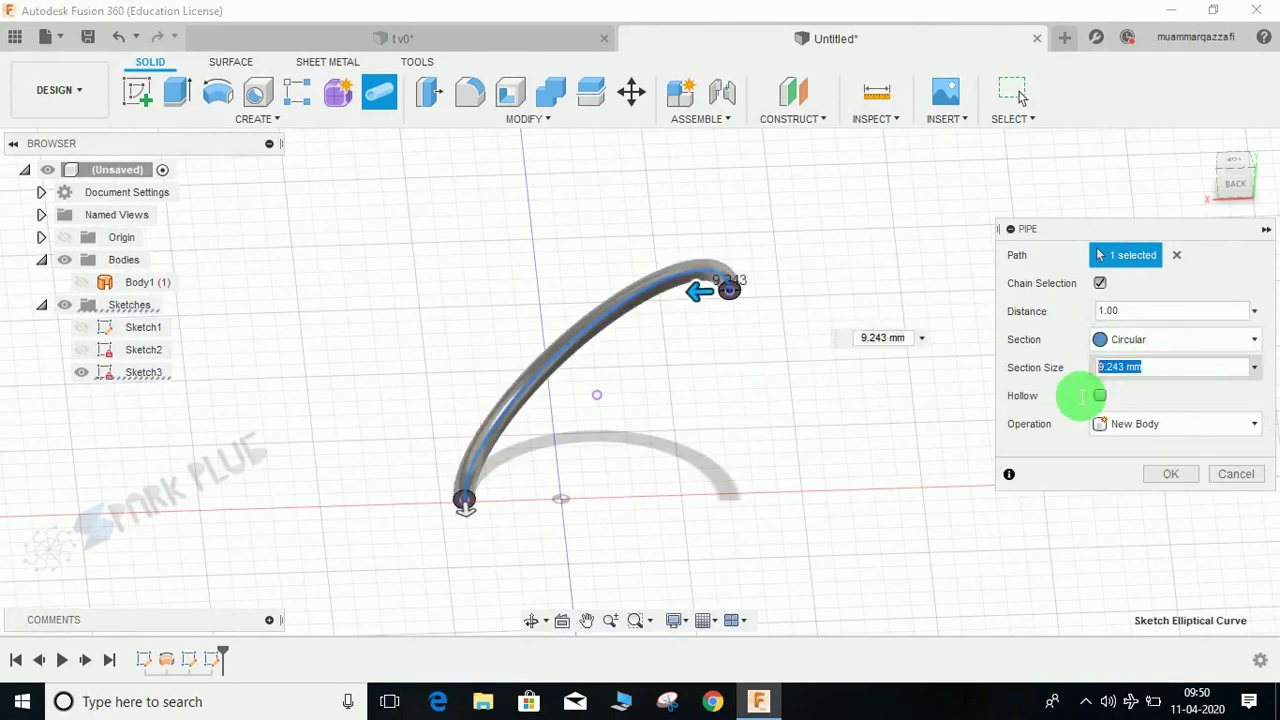
text(5)
click(865, 410)
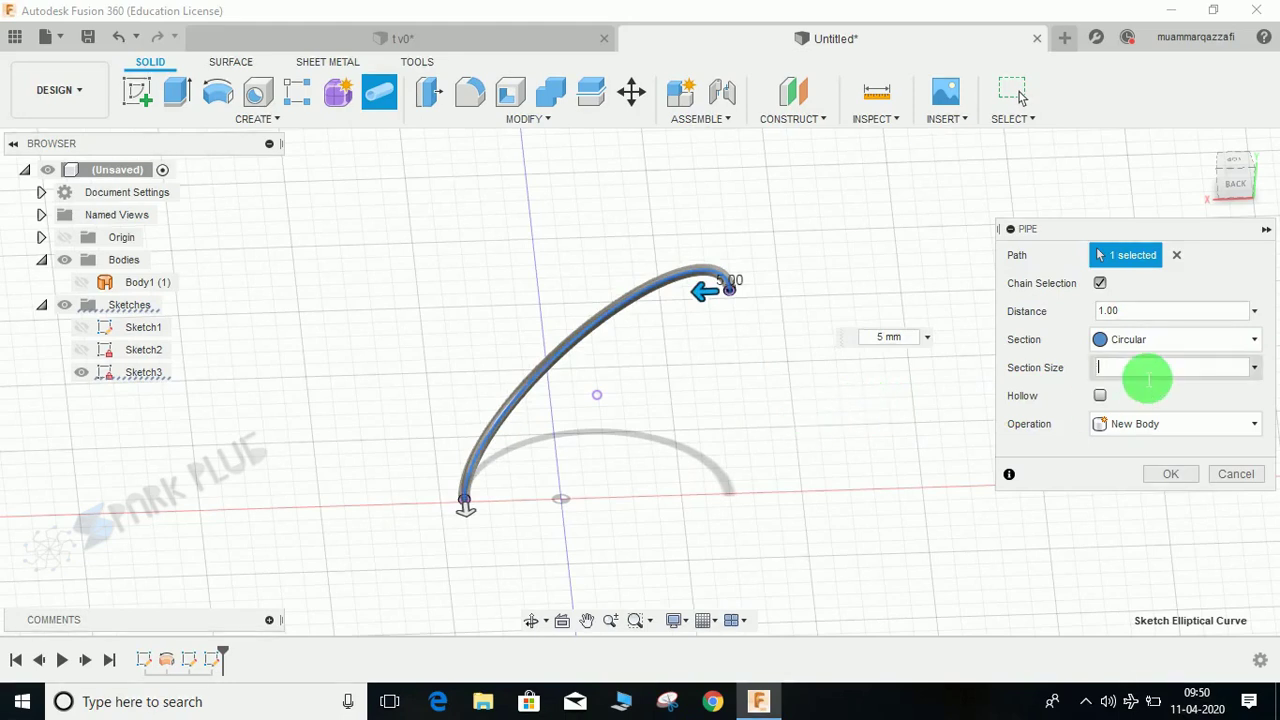
key(Return)
- After trying a triangular section, keep circular and create the pipe as new body Body2
click(1150, 339)
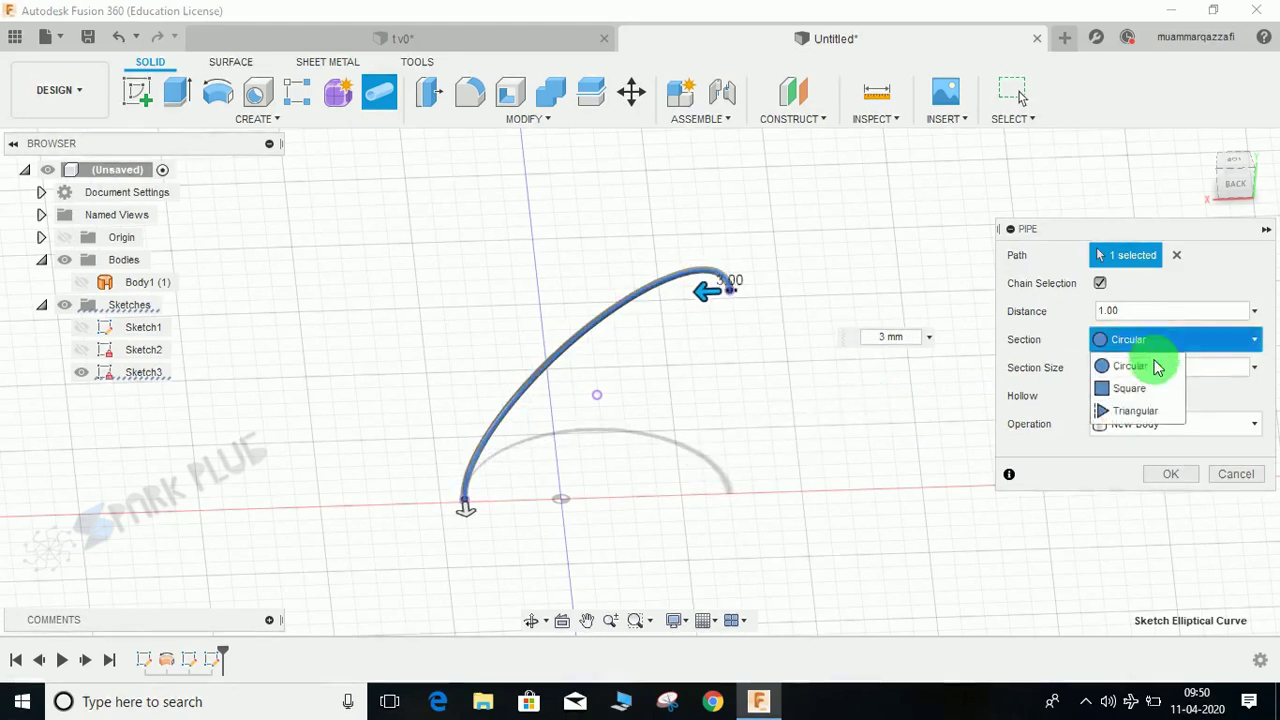
click(1145, 367)
click(1143, 339)
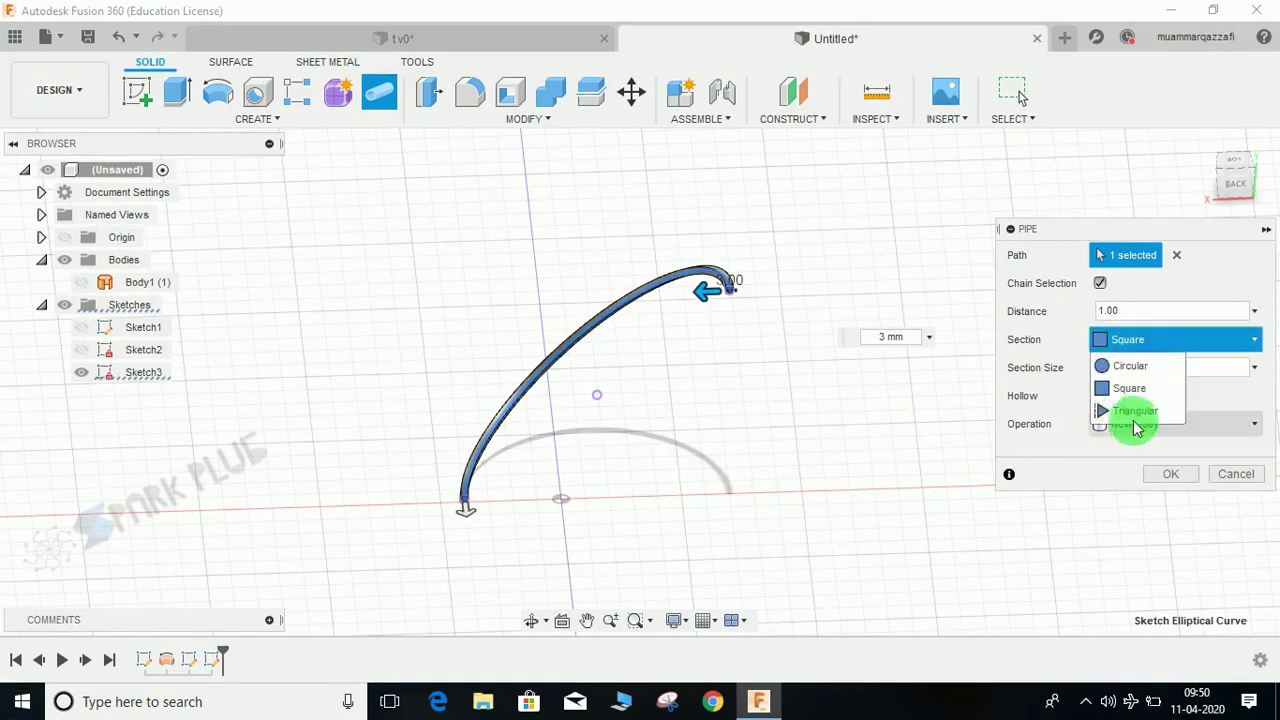
click(1140, 420)
click(1150, 339)
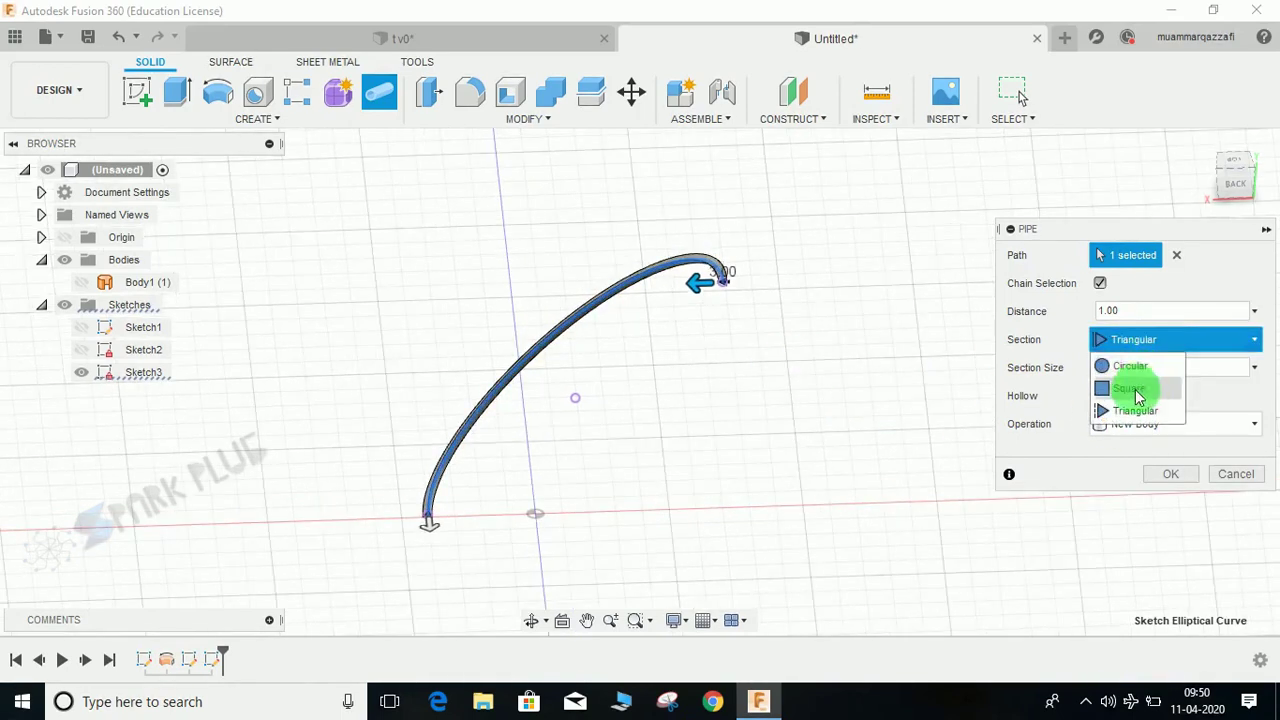
click(1140, 367)
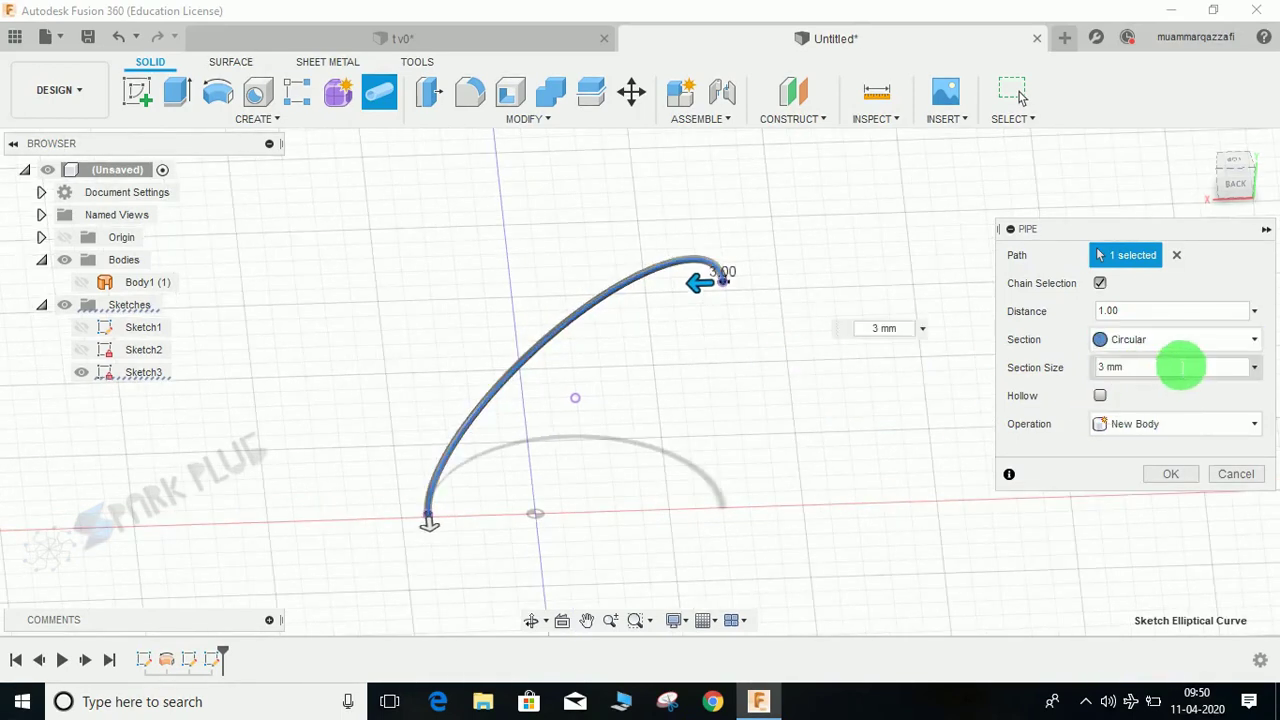
click(1135, 428)
click(1117, 518)
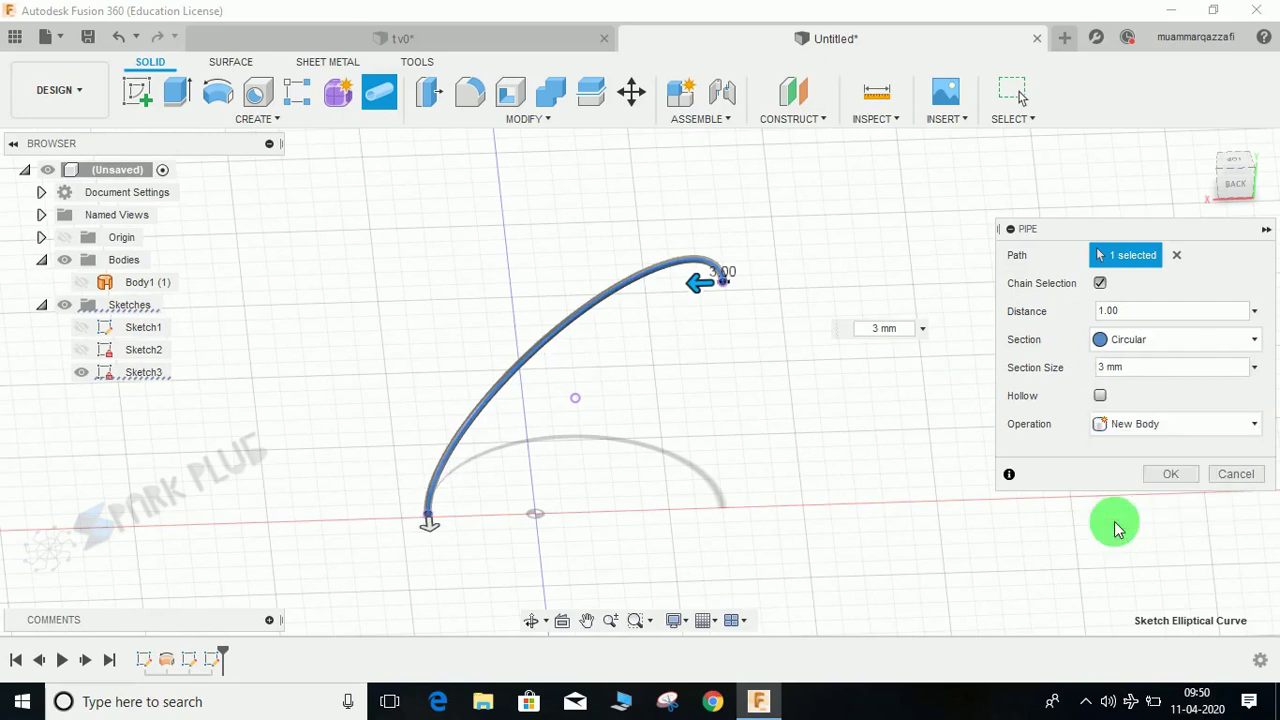
click(1172, 475)
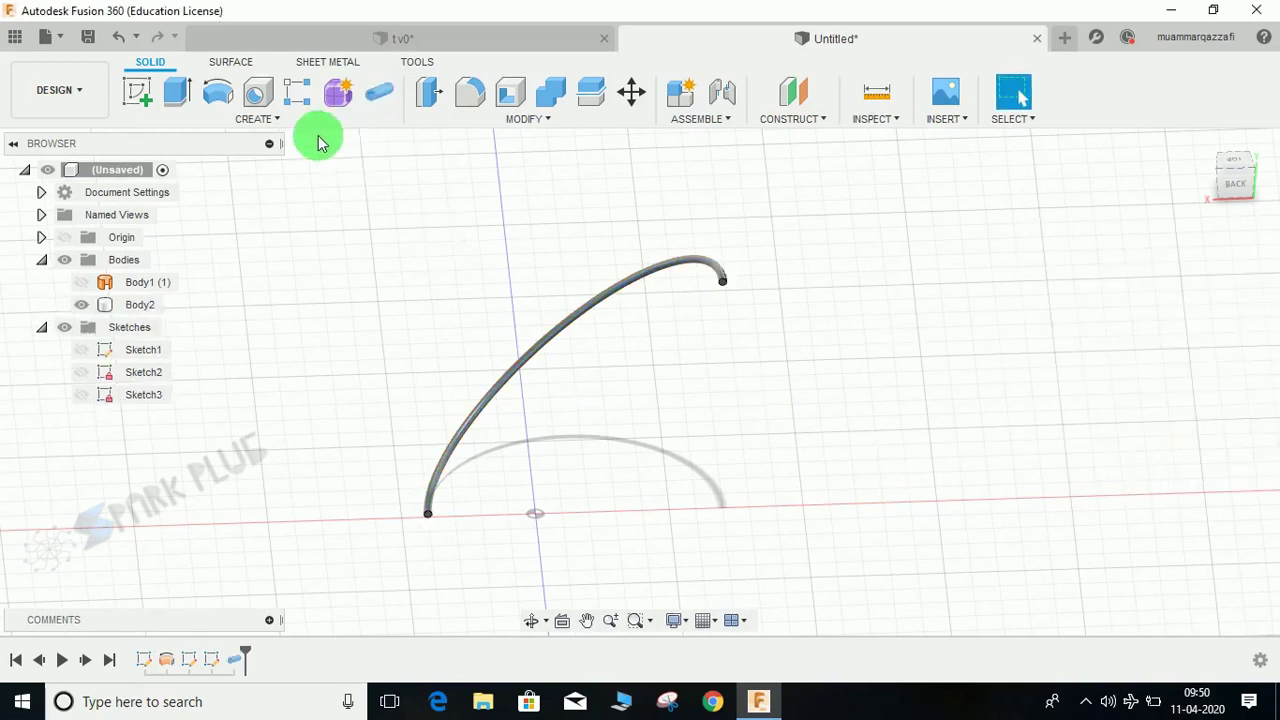
- Set up a circular pattern of the Body2 tube around the vertical Z axis
click(286, 118)
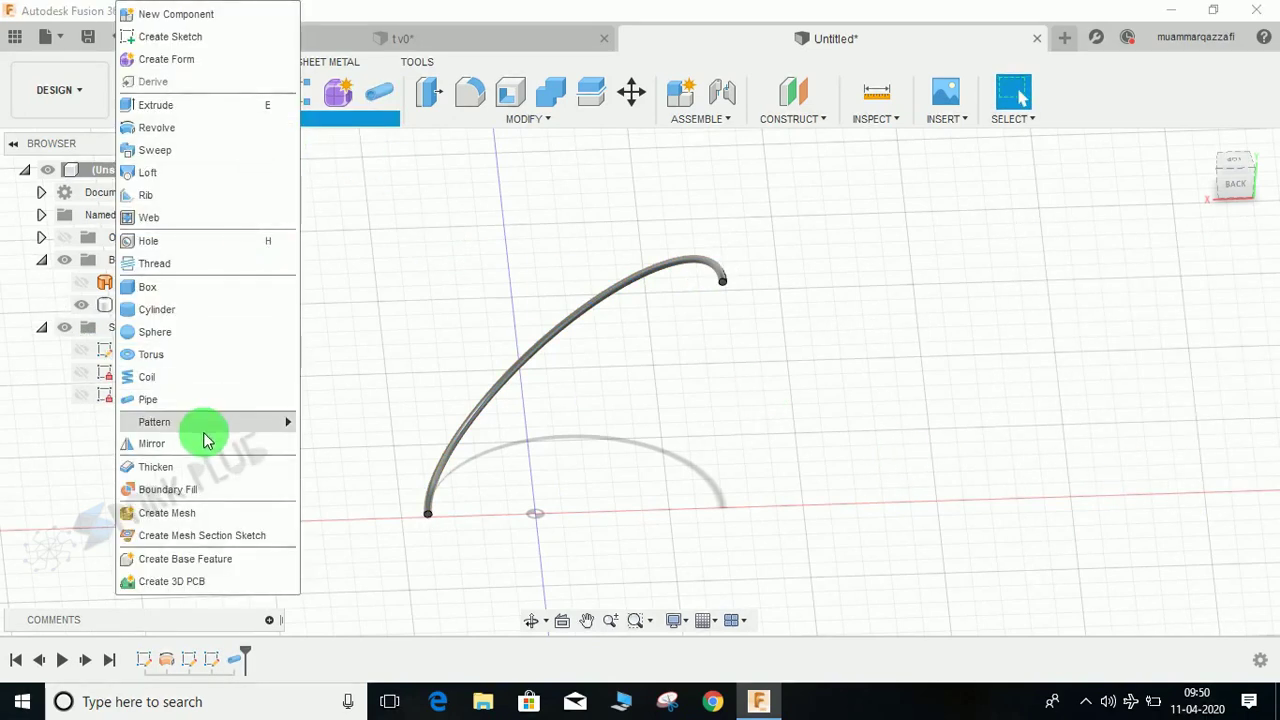
mouse_move(220, 422)
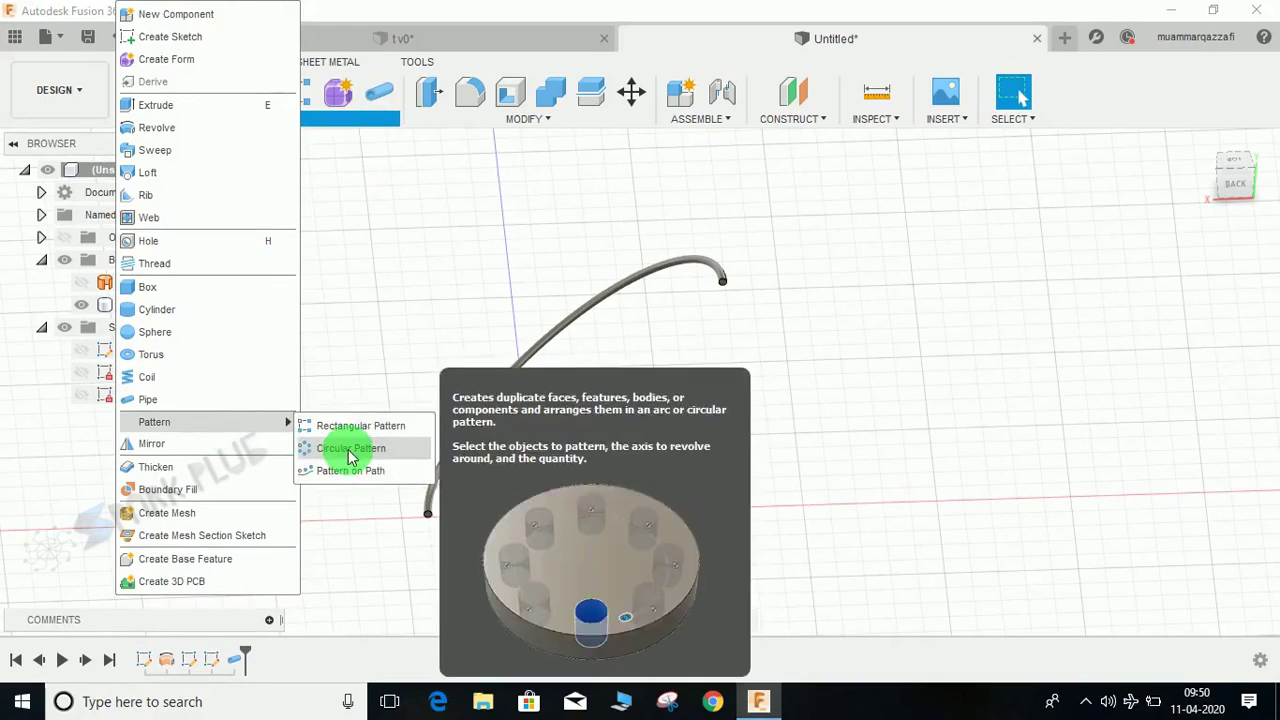
click(334, 449)
click(1172, 258)
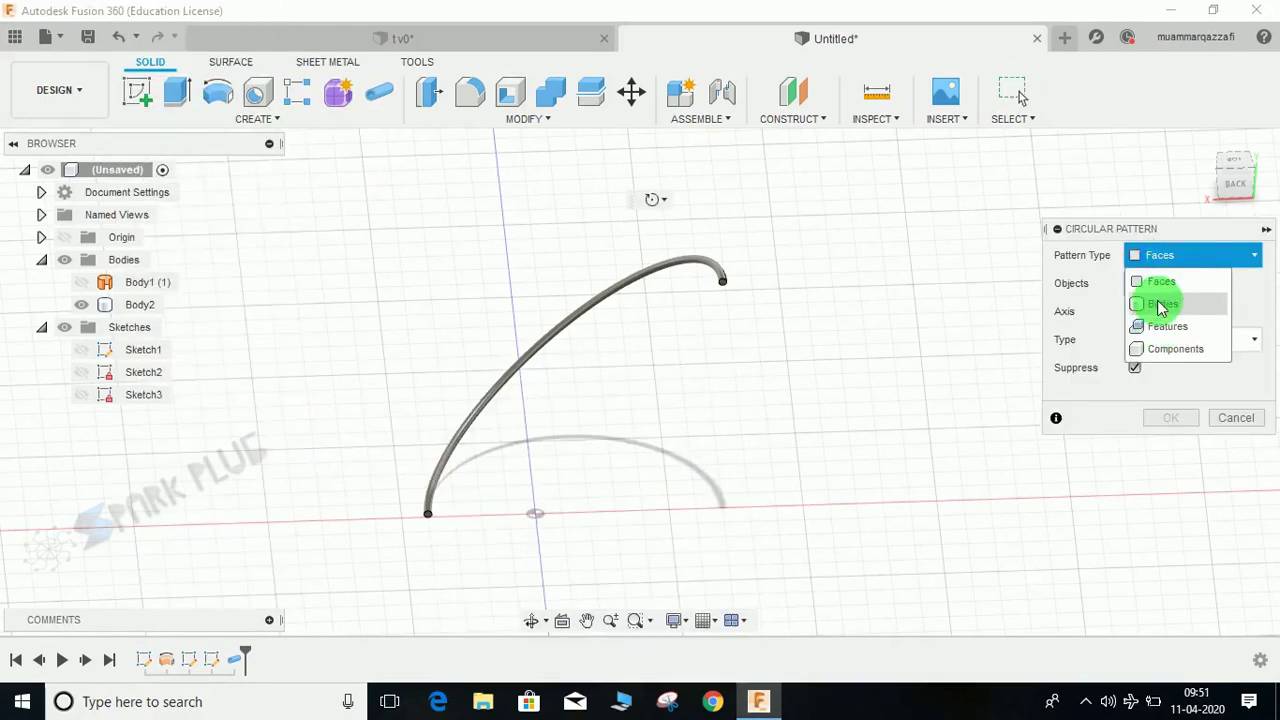
click(1158, 298)
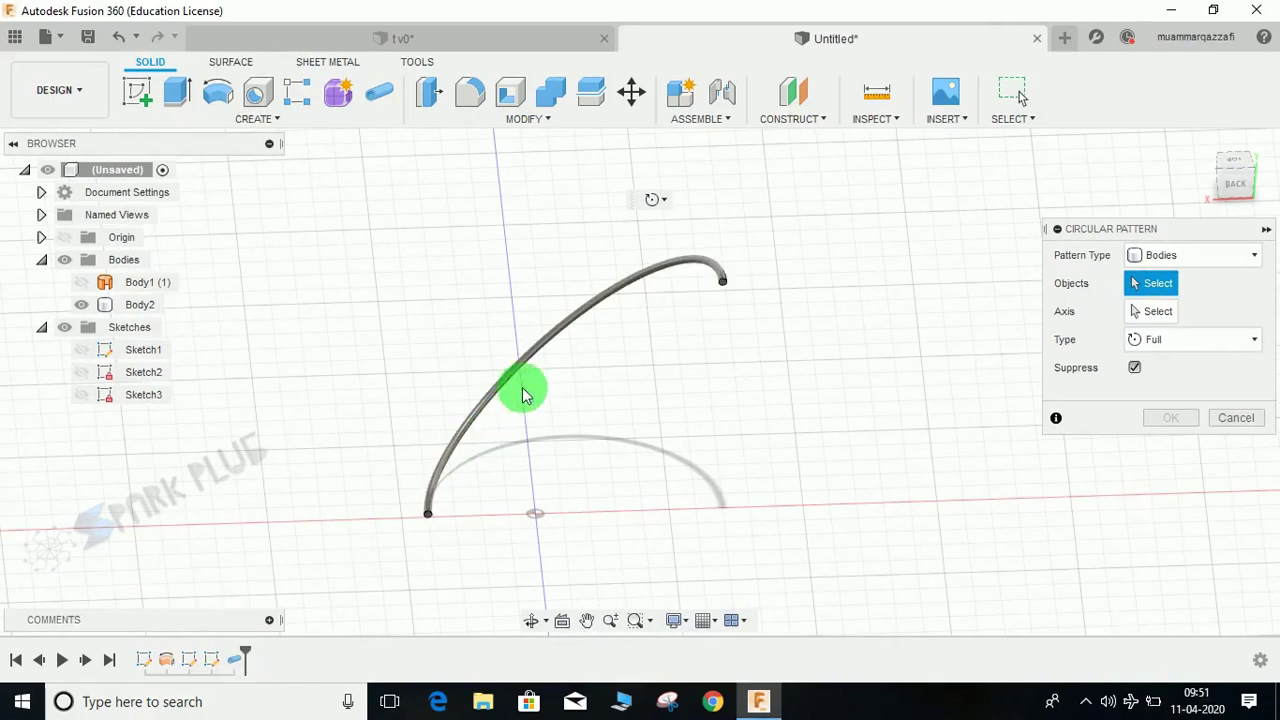
click(540, 340)
click(1148, 312)
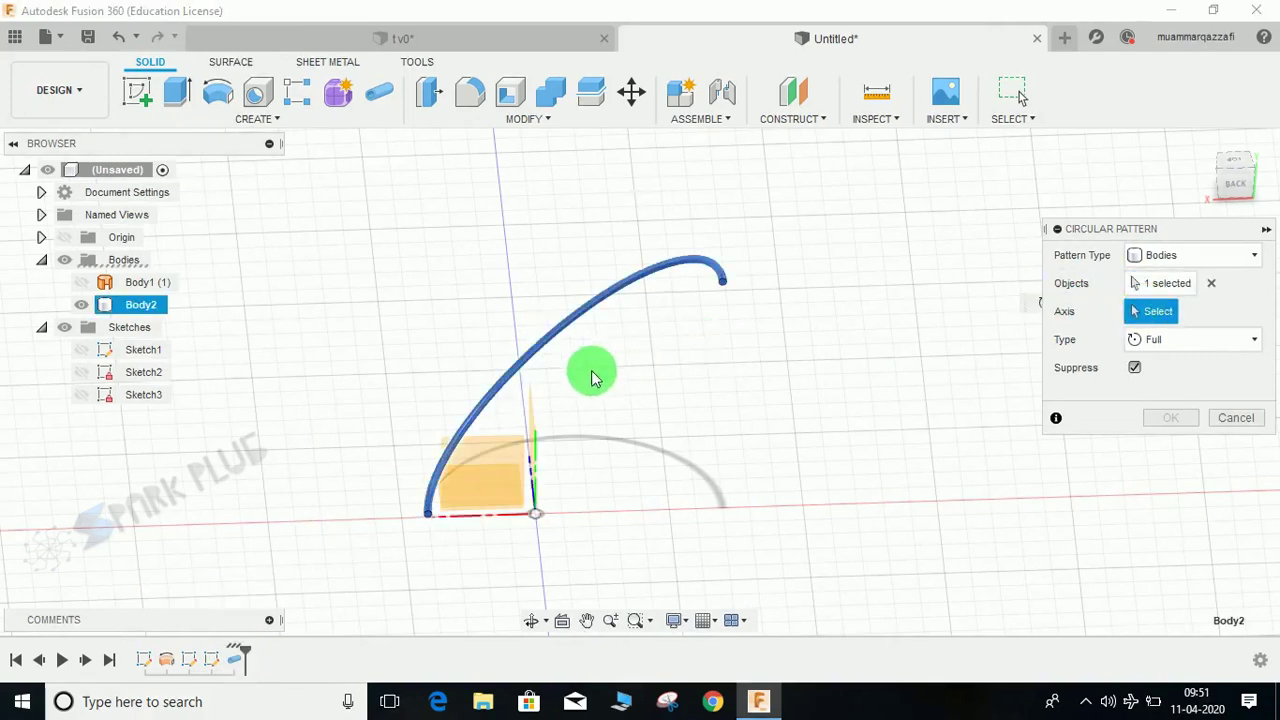
click(537, 470)
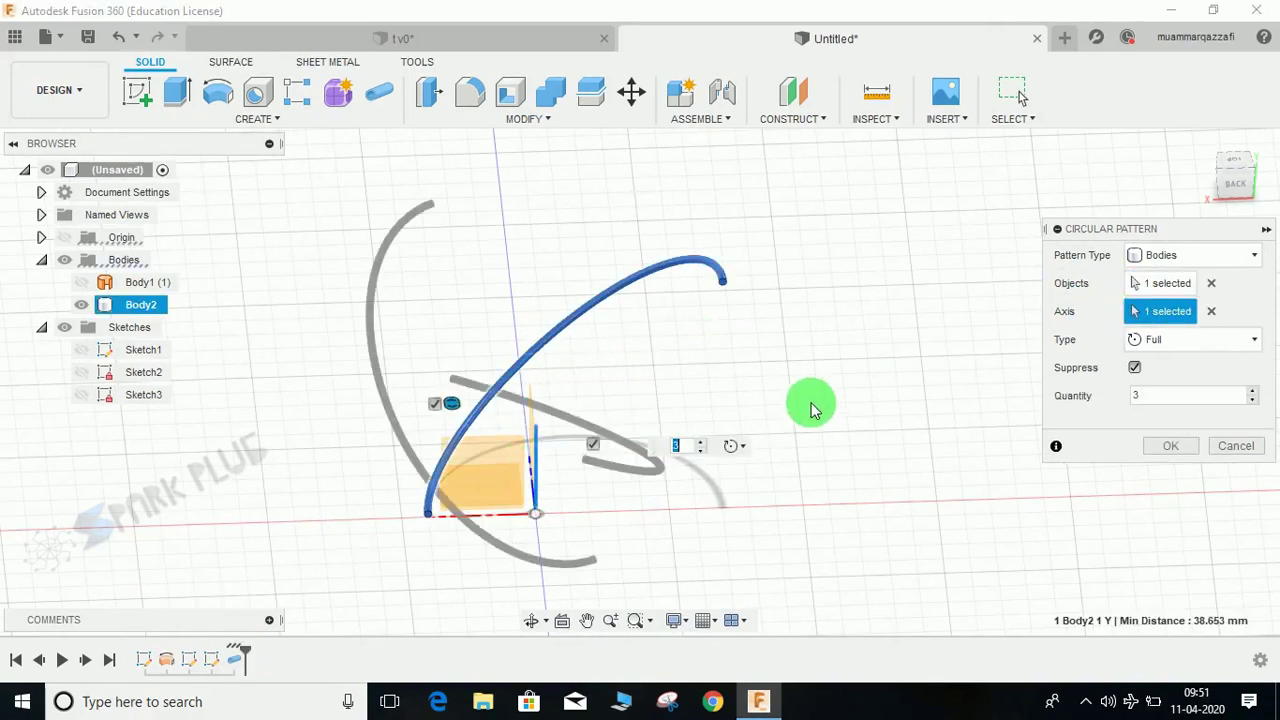
- Raise the pattern quantity to 20 and confirm the circular pattern of tubes
shift+middle_drag(816, 399, 815, 425)
scroll(1253, 396, up, 6)
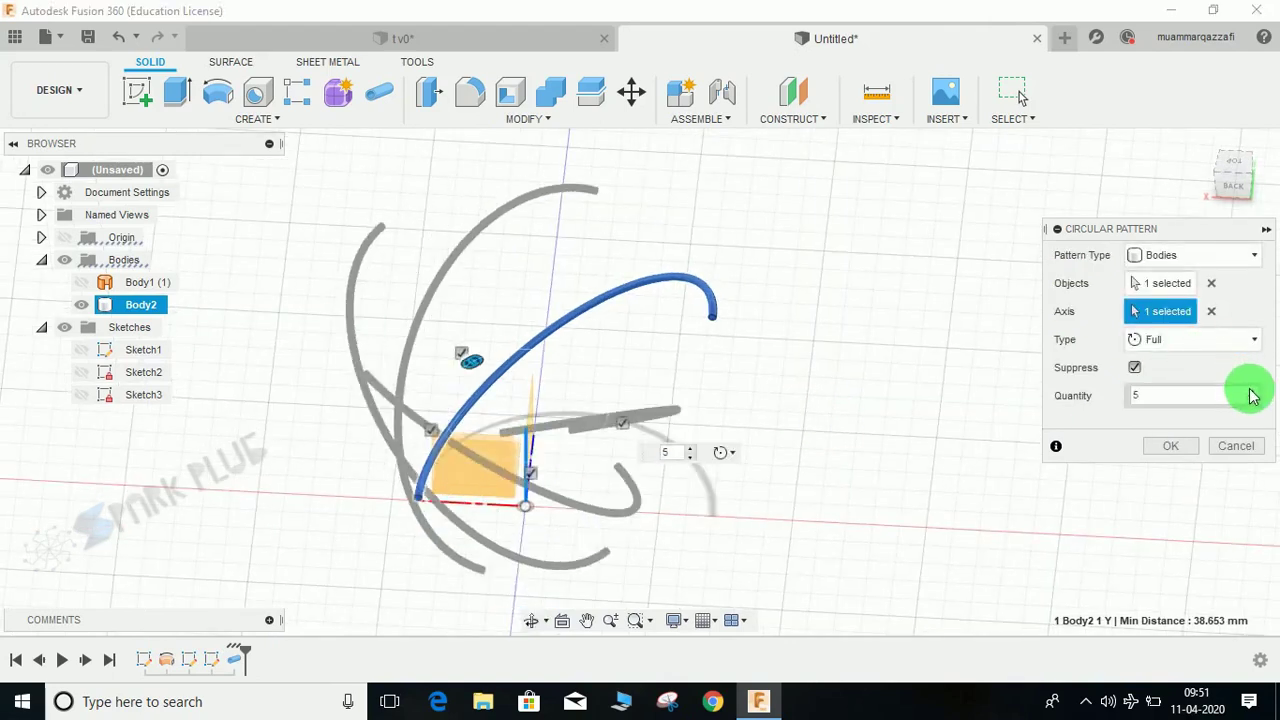
scroll(1253, 396, up, 5)
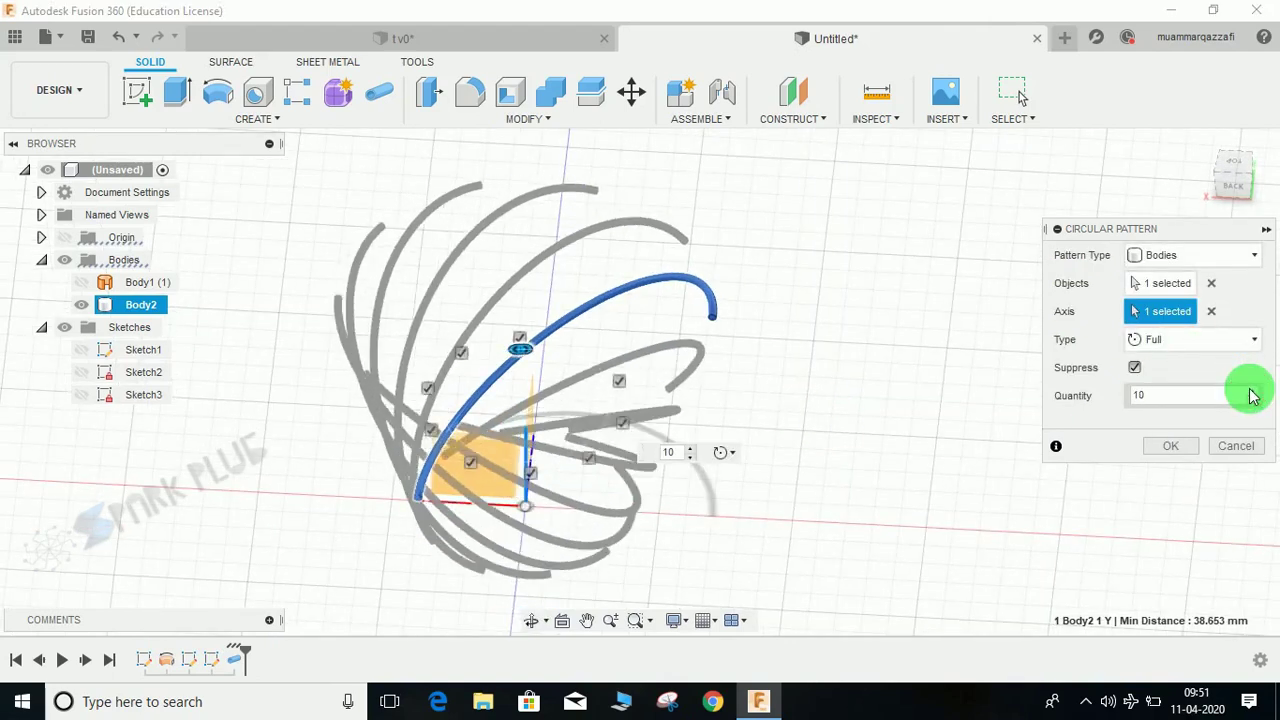
scroll(1253, 395, up, 5)
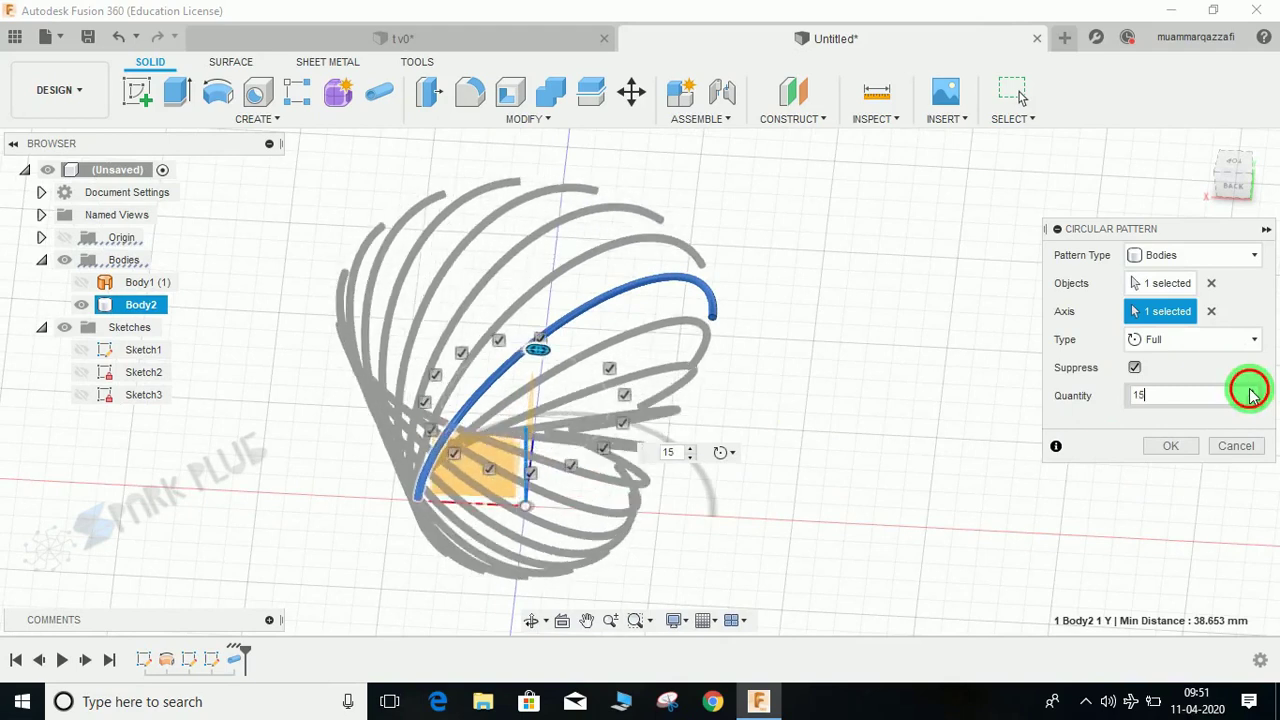
shift+middle_drag(830, 382, 900, 405)
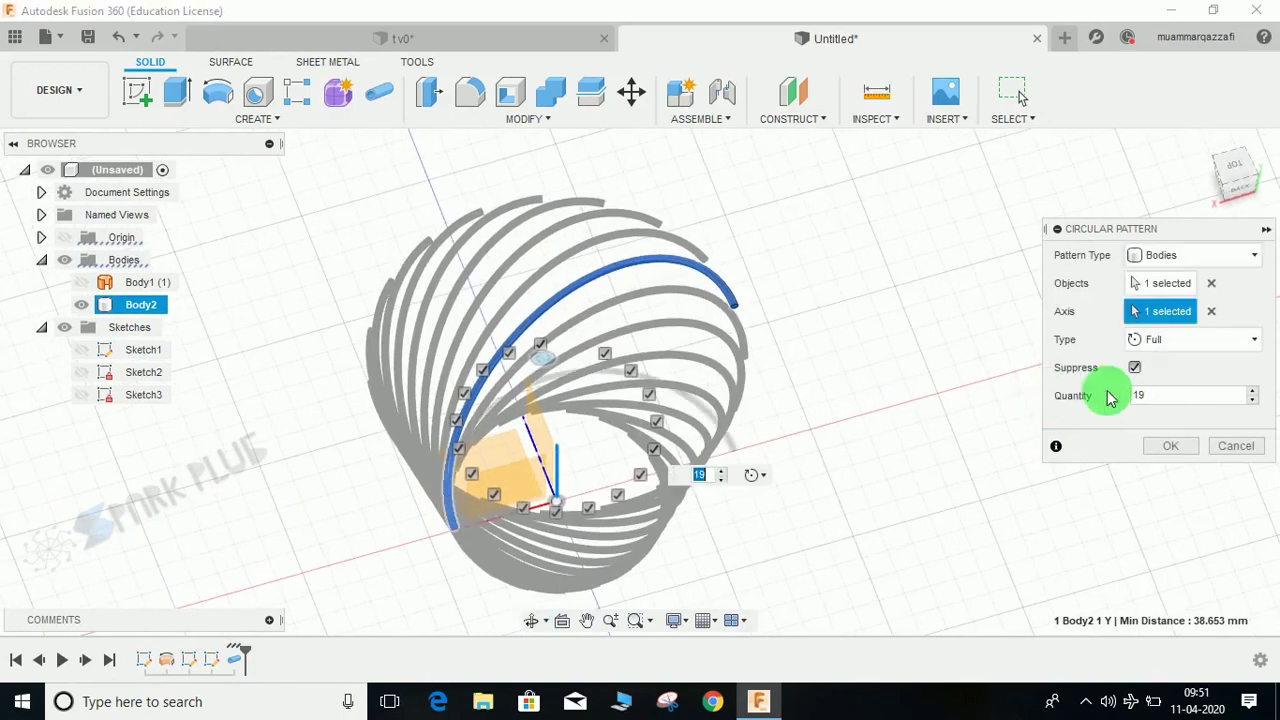
shift+middle_drag(745, 437, 812, 402)
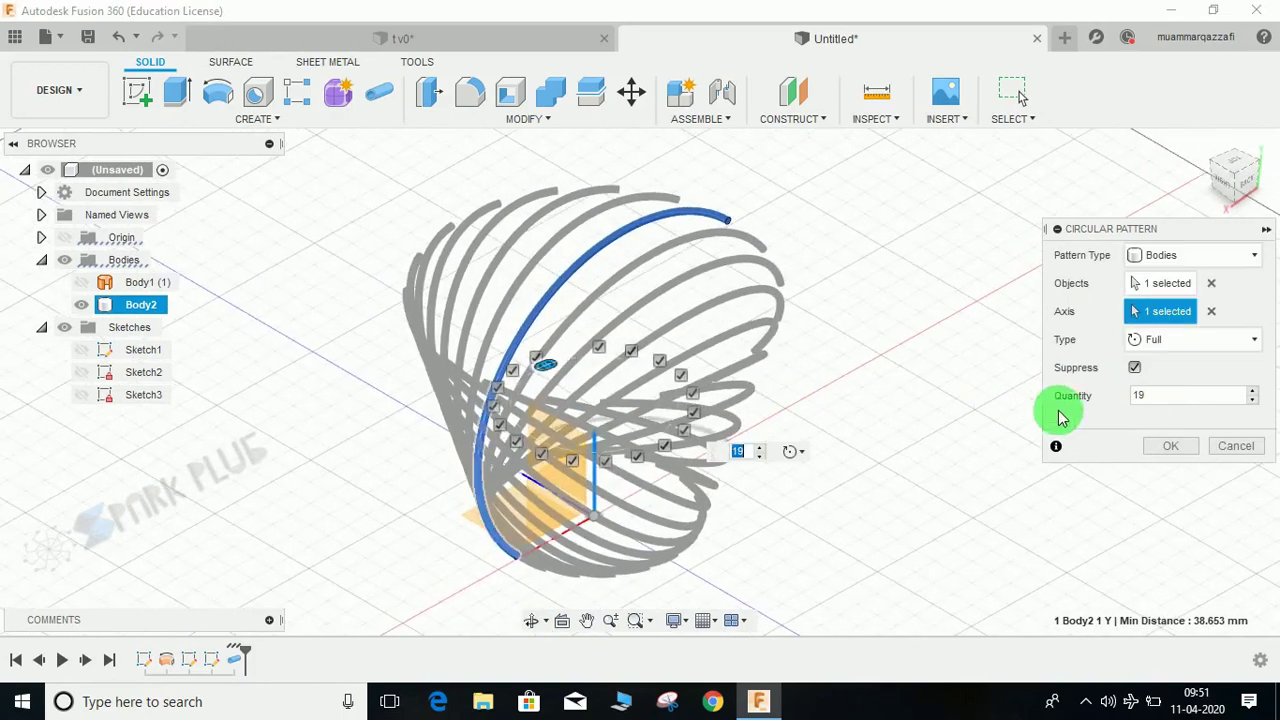
click(1253, 392)
click(1178, 447)
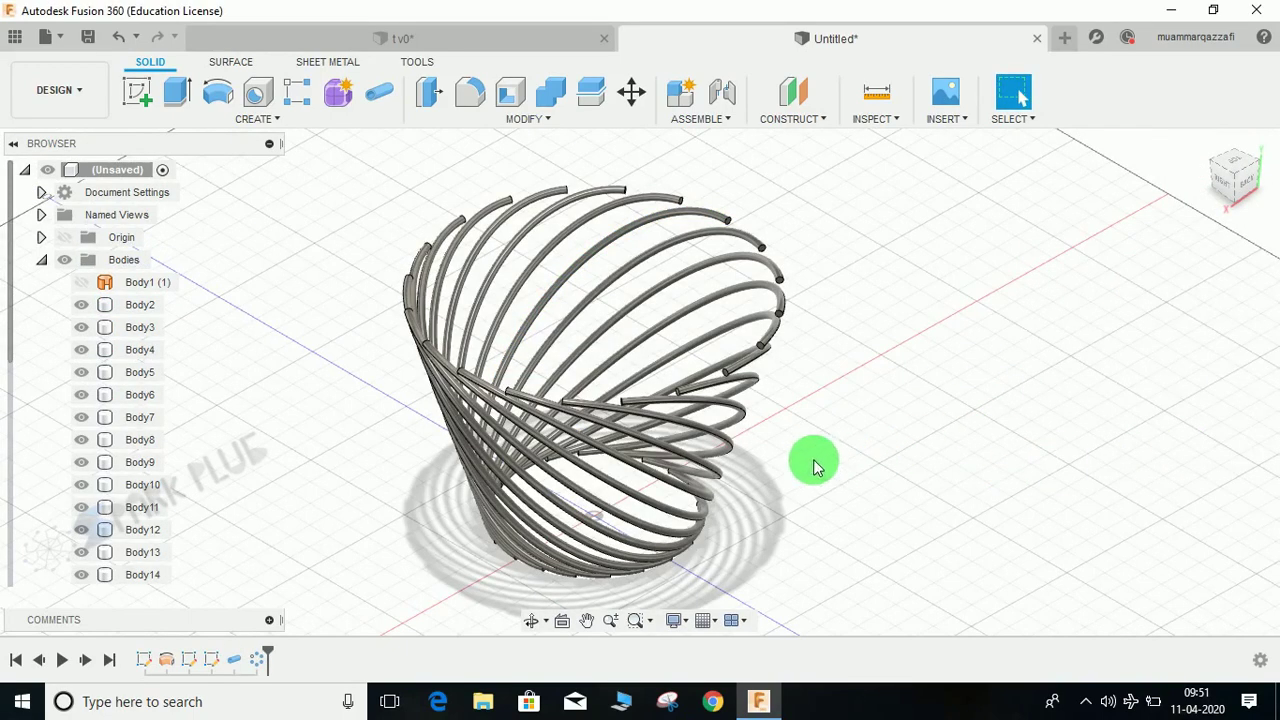
shift+middle_drag(813, 463, 690, 455)
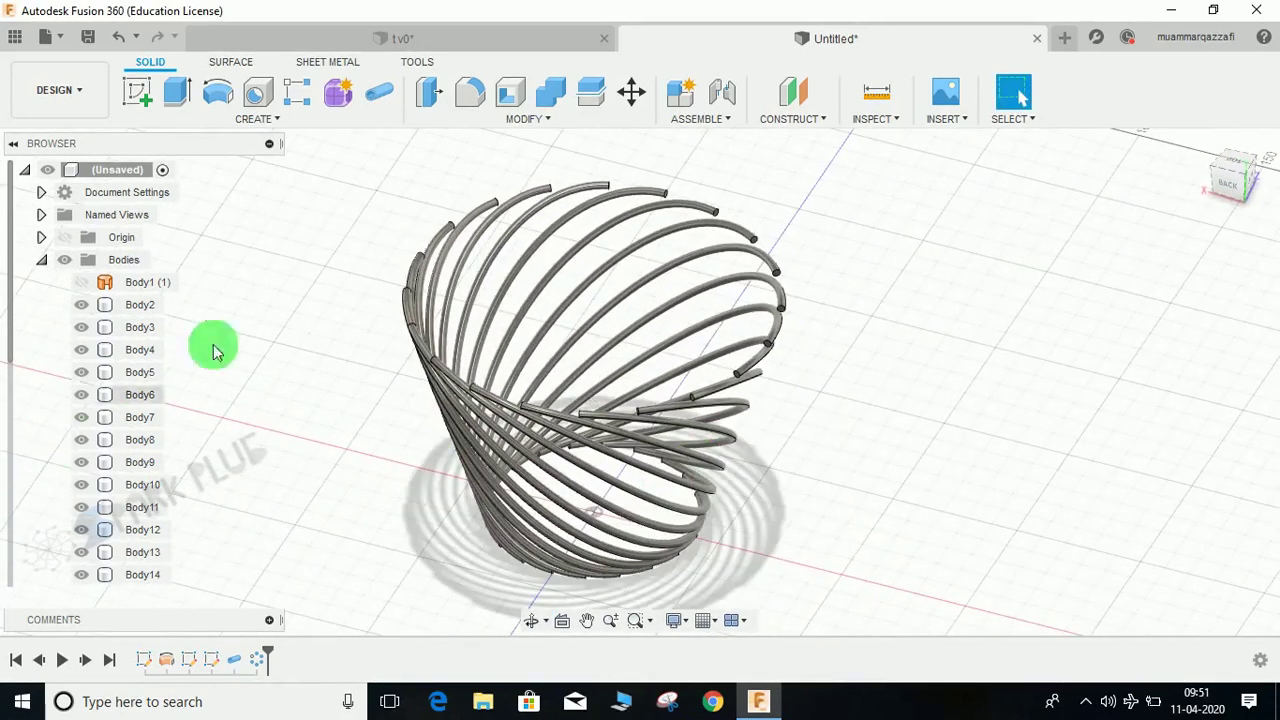
click(42, 262)
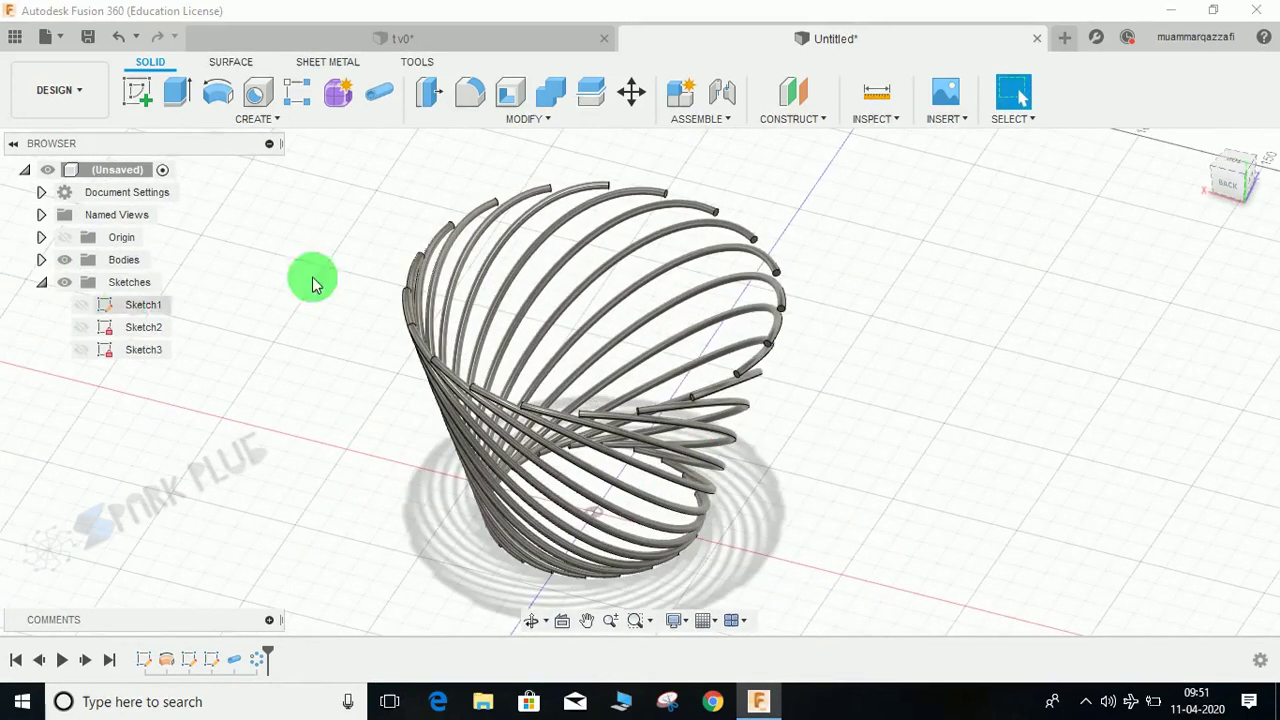
scroll(323, 286, down, 3)
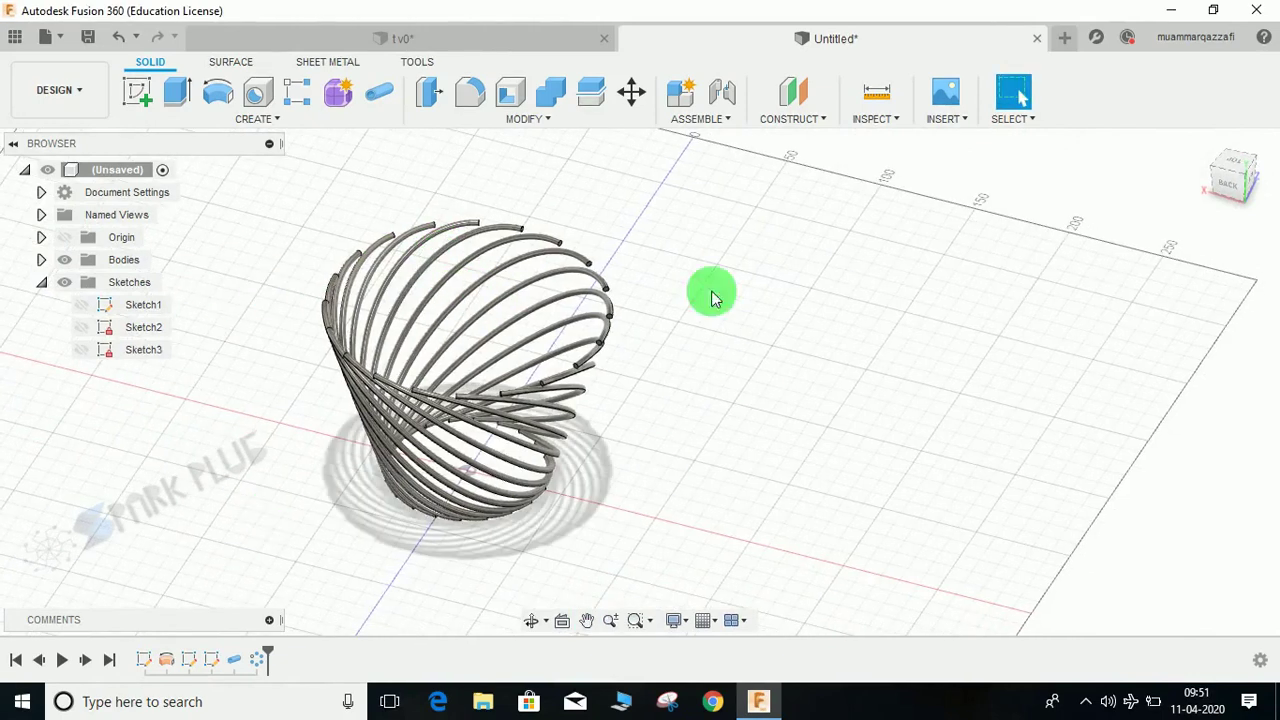
- Start a Mirror and box-select the upper-left strands, then cancel the command
click(277, 122)
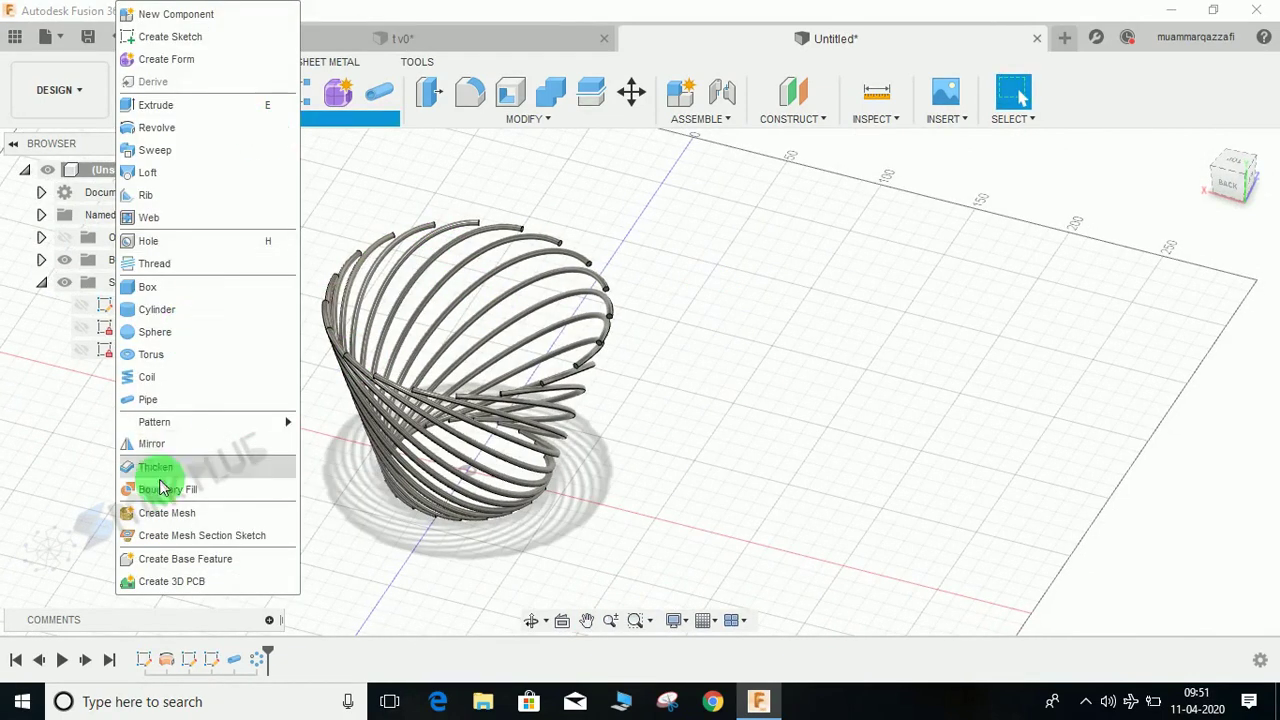
click(176, 443)
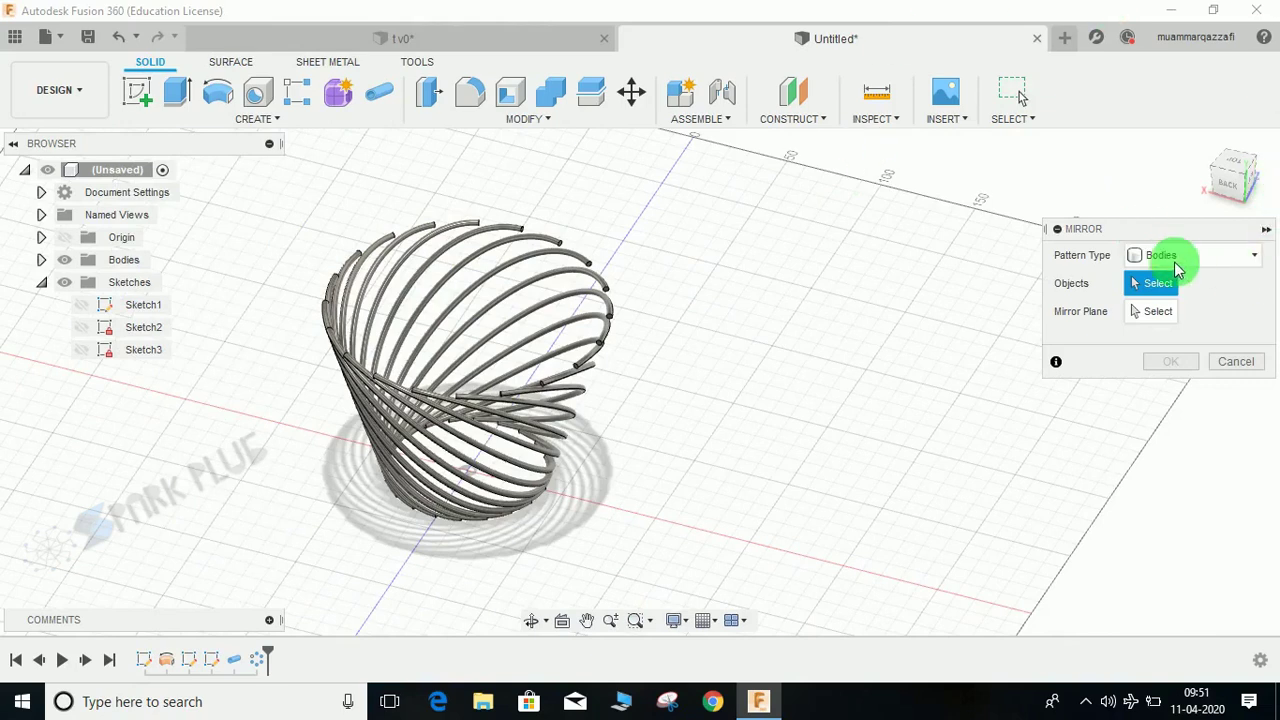
shift+middle_drag(617, 349, 434, 286)
drag(360, 228, 570, 410)
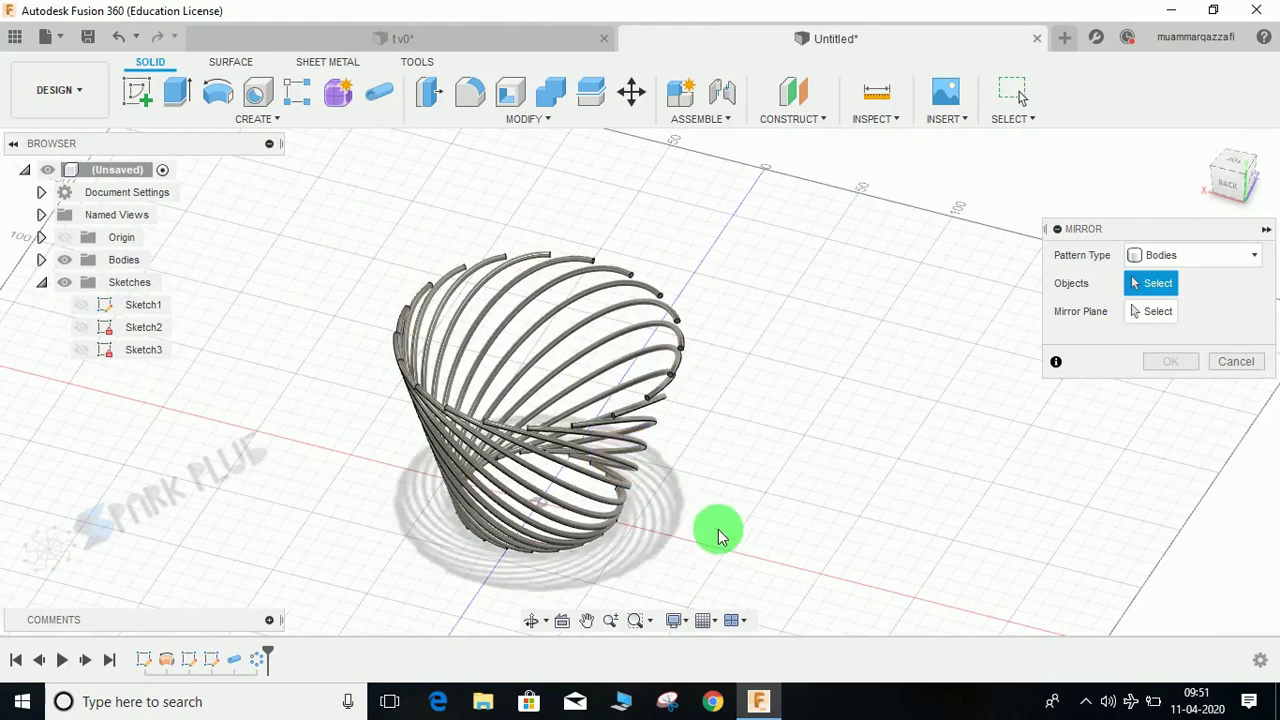
key(Escape)
- Restart Mirror with Bodies as pattern type and window-select all 20 tube strands
click(273, 138)
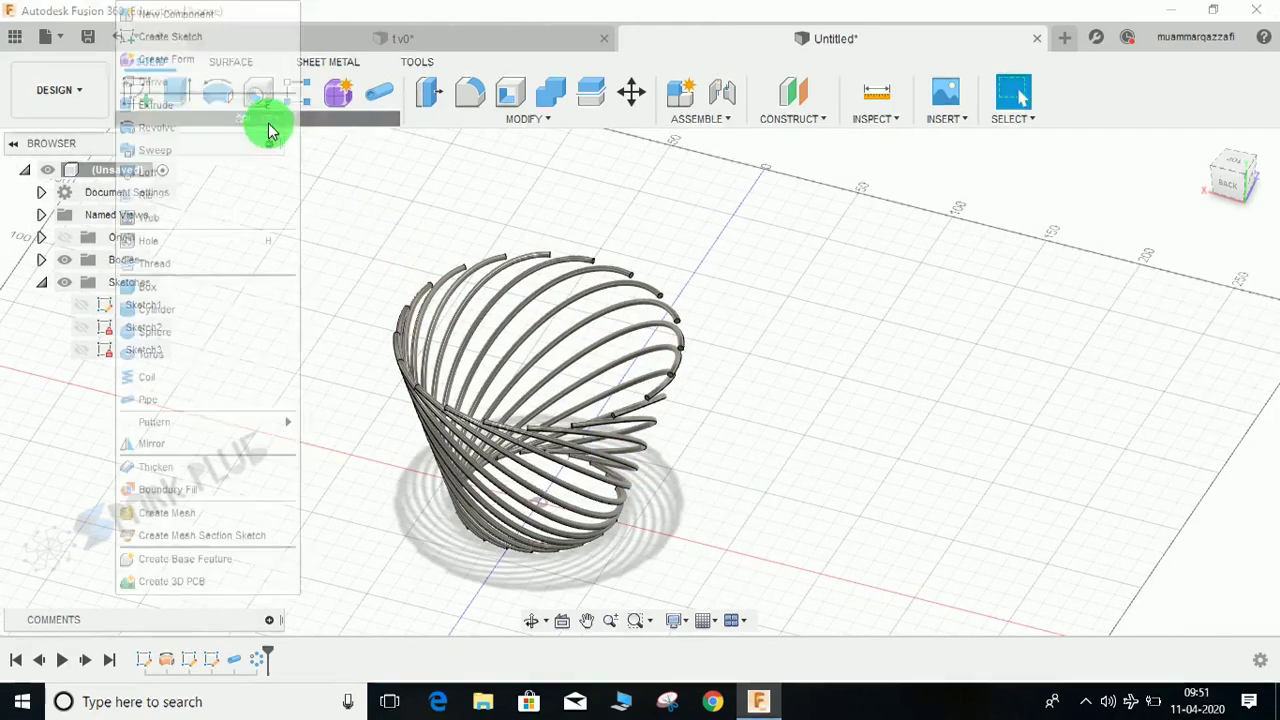
click(172, 443)
click(1157, 257)
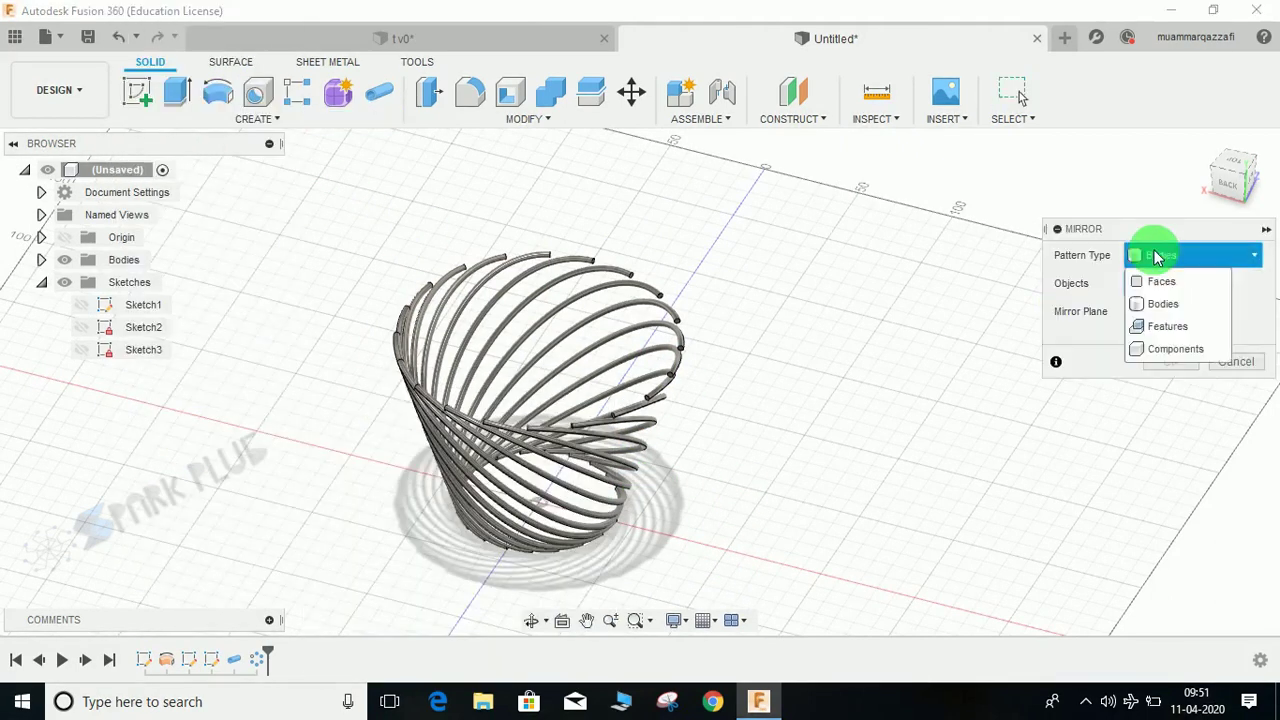
click(600, 247)
drag(296, 196, 765, 575)
- Set the basket's central plane as the mirror plane and apply the mirror
click(1157, 313)
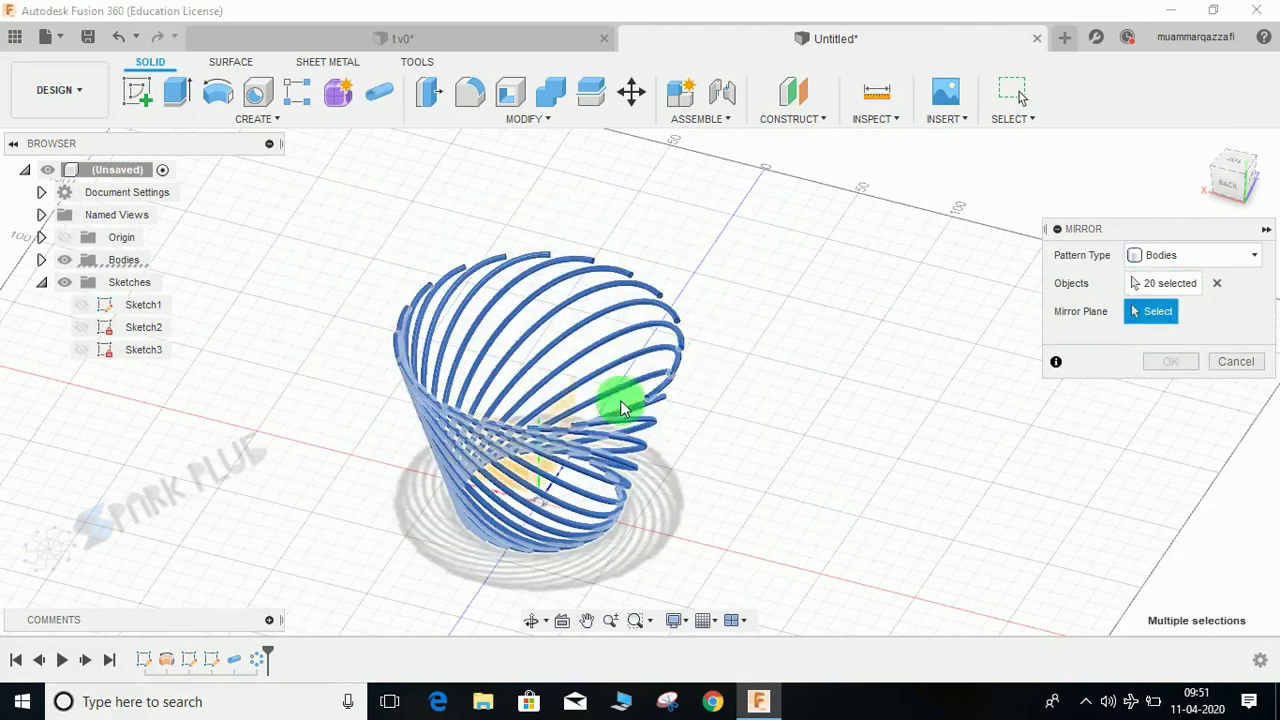
shift+middle_drag(557, 425, 523, 437)
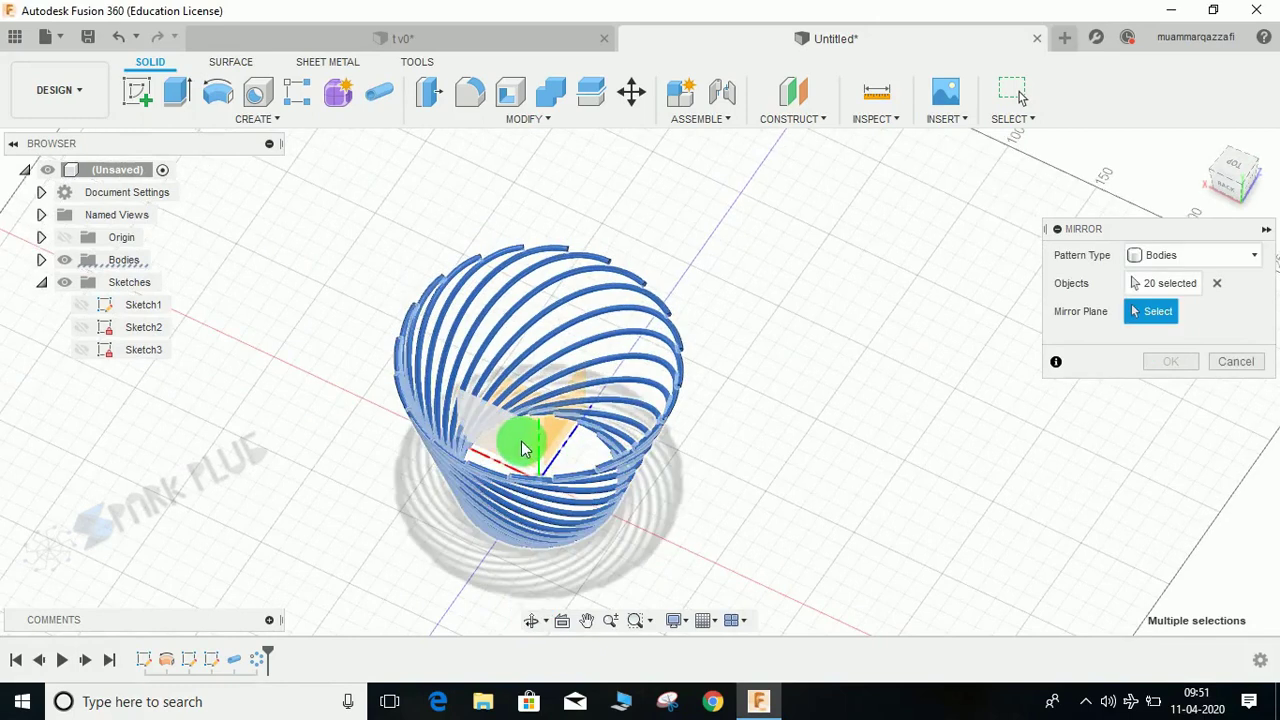
click(523, 437)
click(1171, 362)
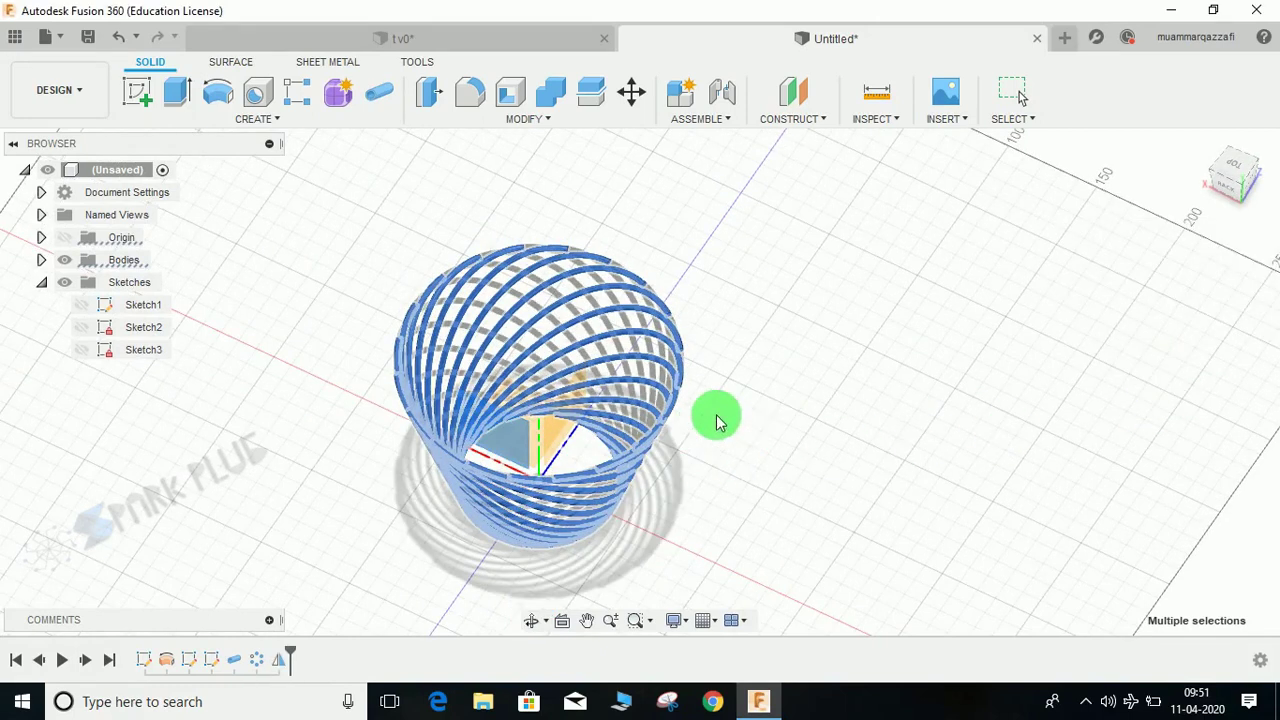
shift+middle_drag(707, 427, 562, 287)
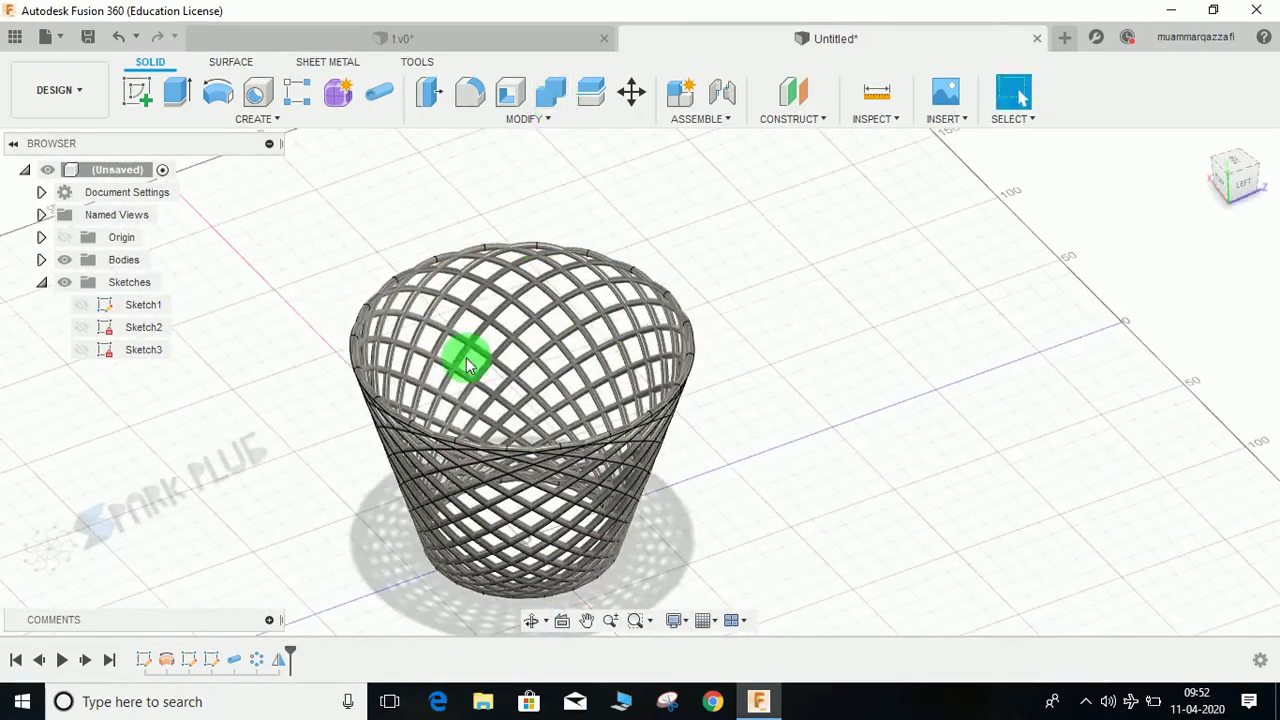
- Select Bodies in the browser and collapse the Sketches folder, then view the basket from lower down
scroll(518, 420, up, 3)
scroll(490, 323, up, 2)
scroll(489, 320, down, 5)
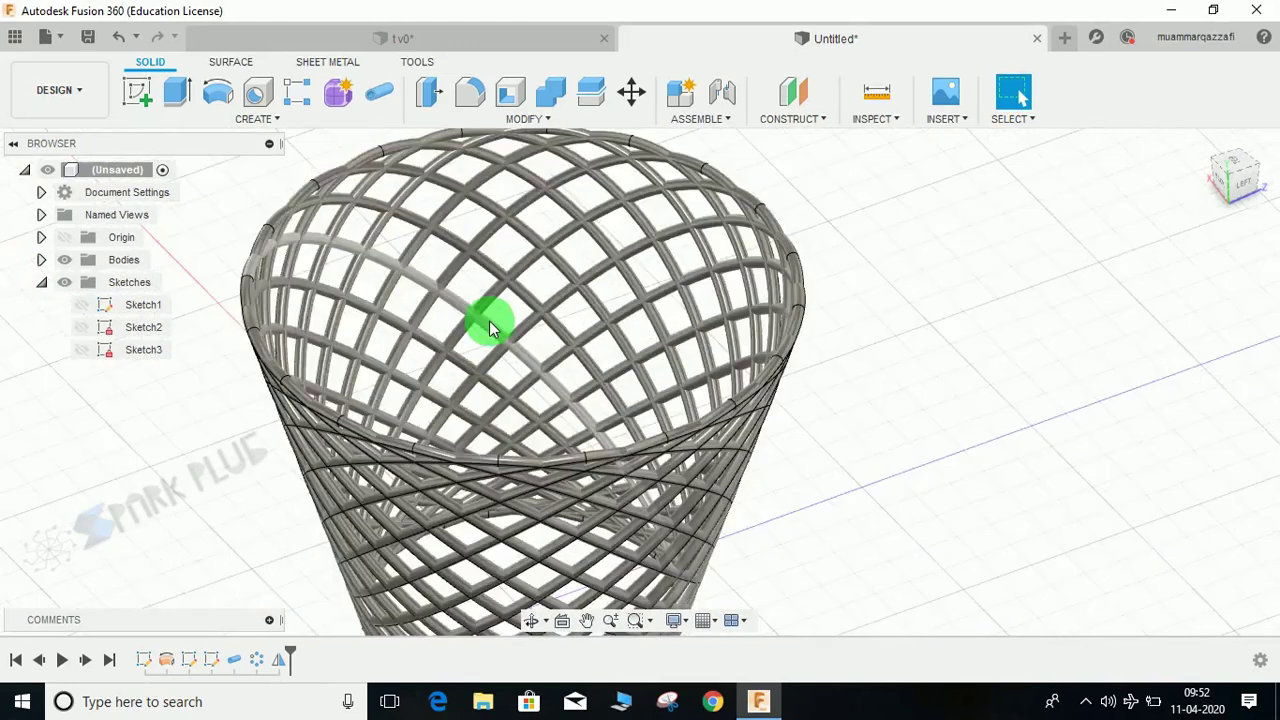
click(125, 262)
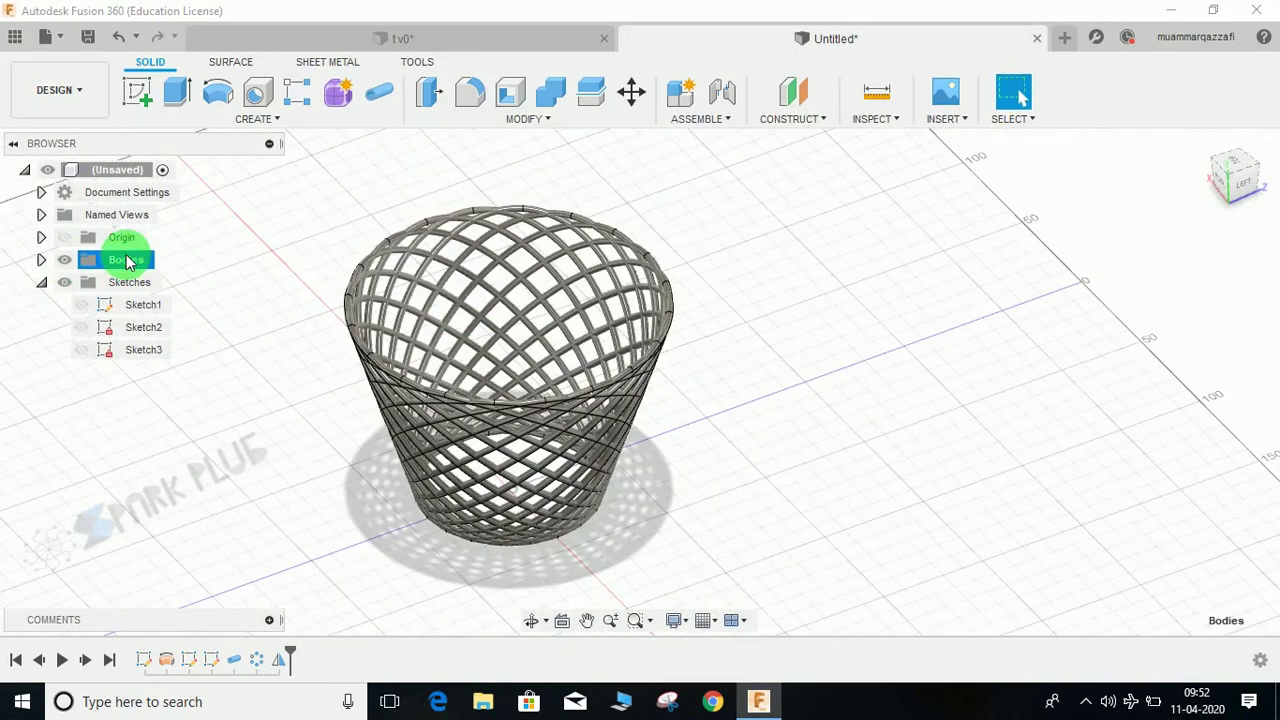
click(41, 284)
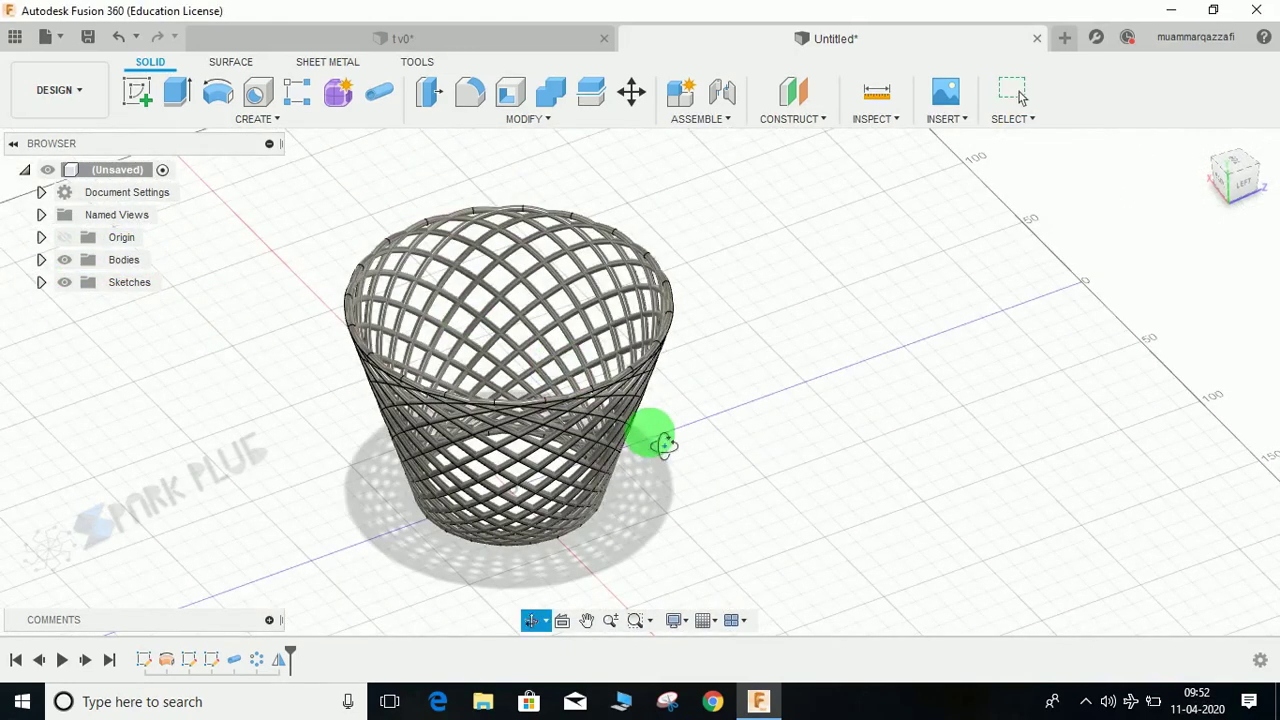
mouse_move(651, 434)
shift+middle_down()
mouse_move(640, 391)
mouse_move(655, 430)
mouse_move(571, 471)
mouse_move(563, 506)
mouse_move(631, 503)
mouse_move(648, 523)
mouse_move(614, 420)
mouse_move(531, 531)
mouse_move(394, 520)
mouse_move(468, 540)
mouse_move(531, 509)
mouse_move(400, 430)
shift+middle_up()
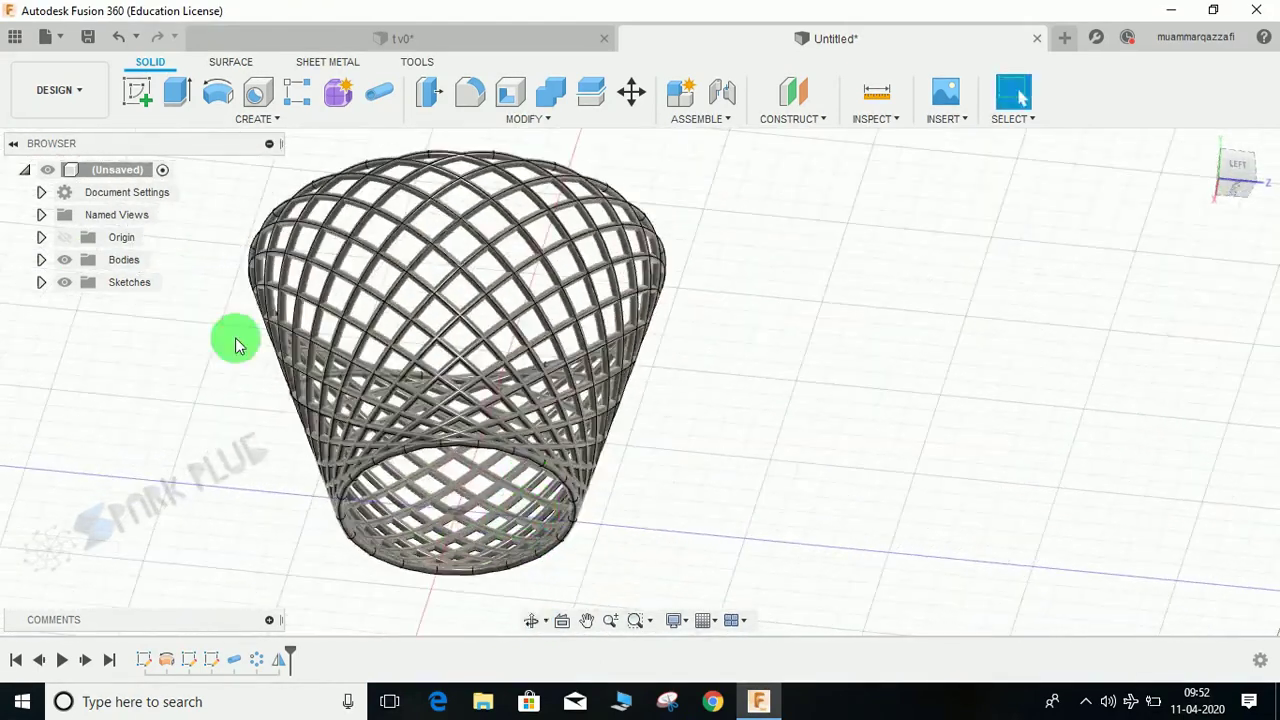
- Sketch a circle on the base plane, centred on the origin and reaching the inner rim
click(137, 92)
click(496, 549)
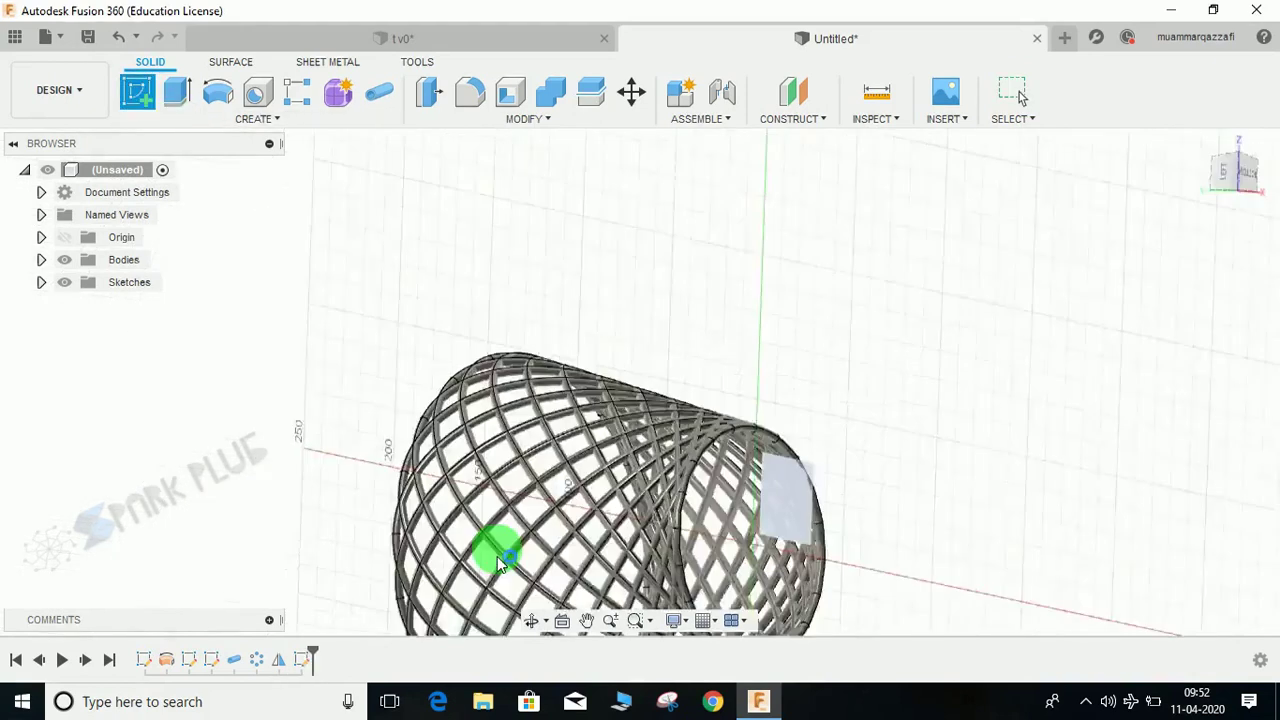
key(c)
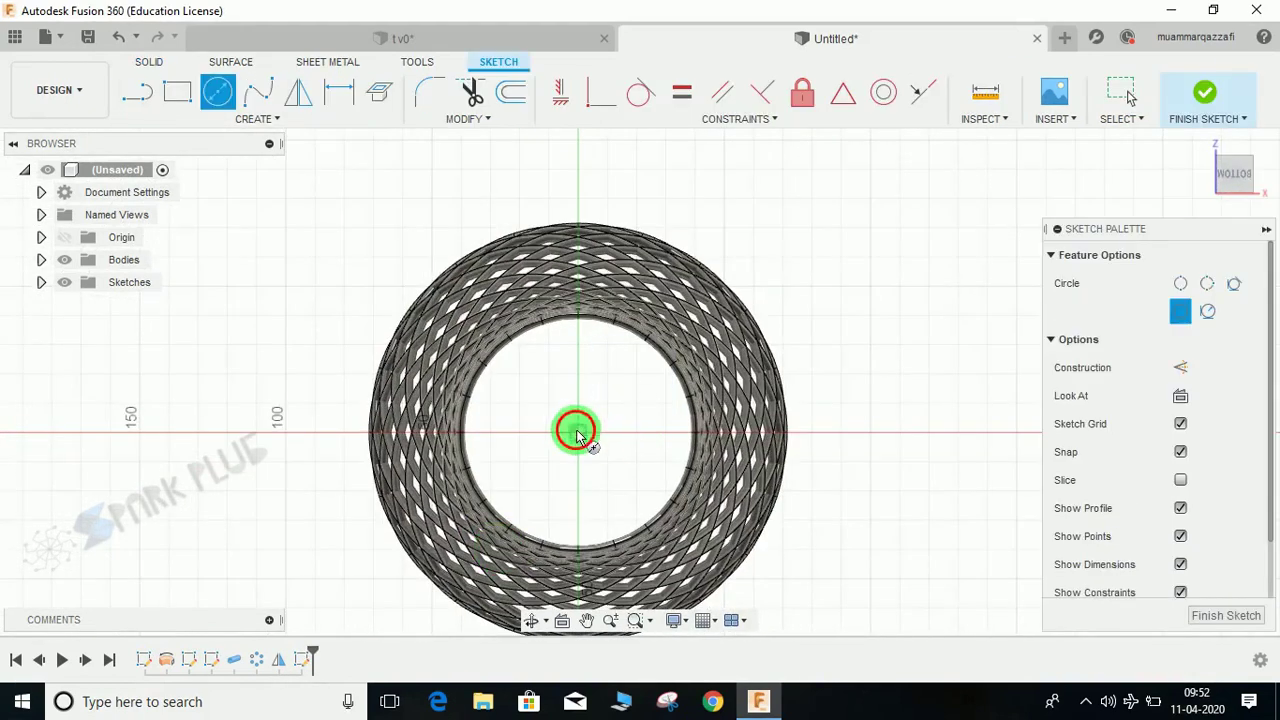
click(577, 432)
click(691, 433)
key(Escape)
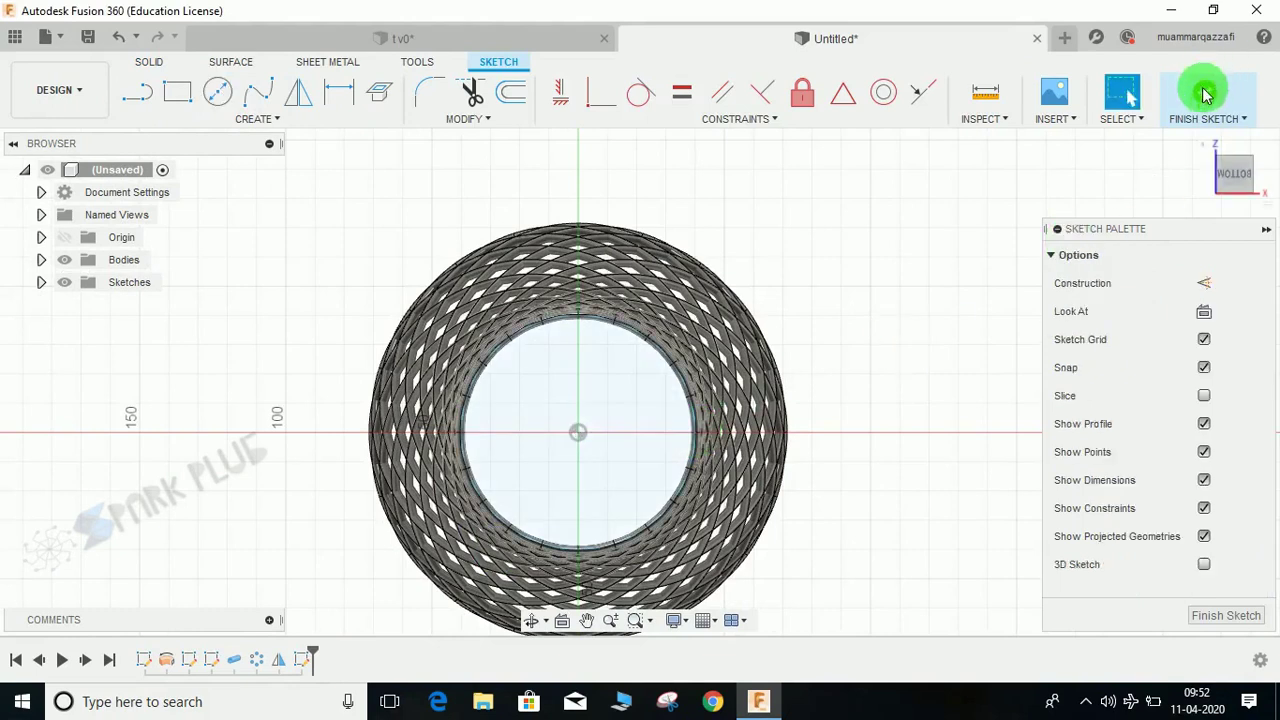
click(1204, 94)
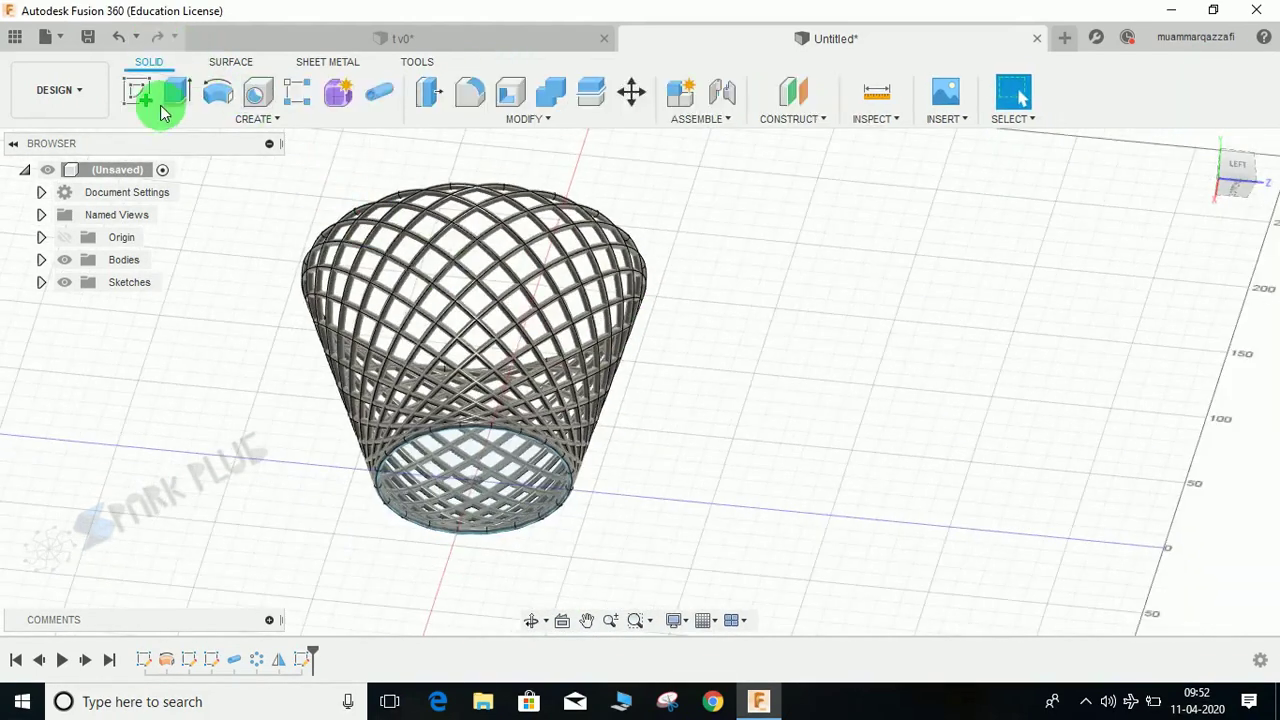
- Extrude the base circle profile symmetrically by 1.5 mm
click(170, 100)
click(513, 499)
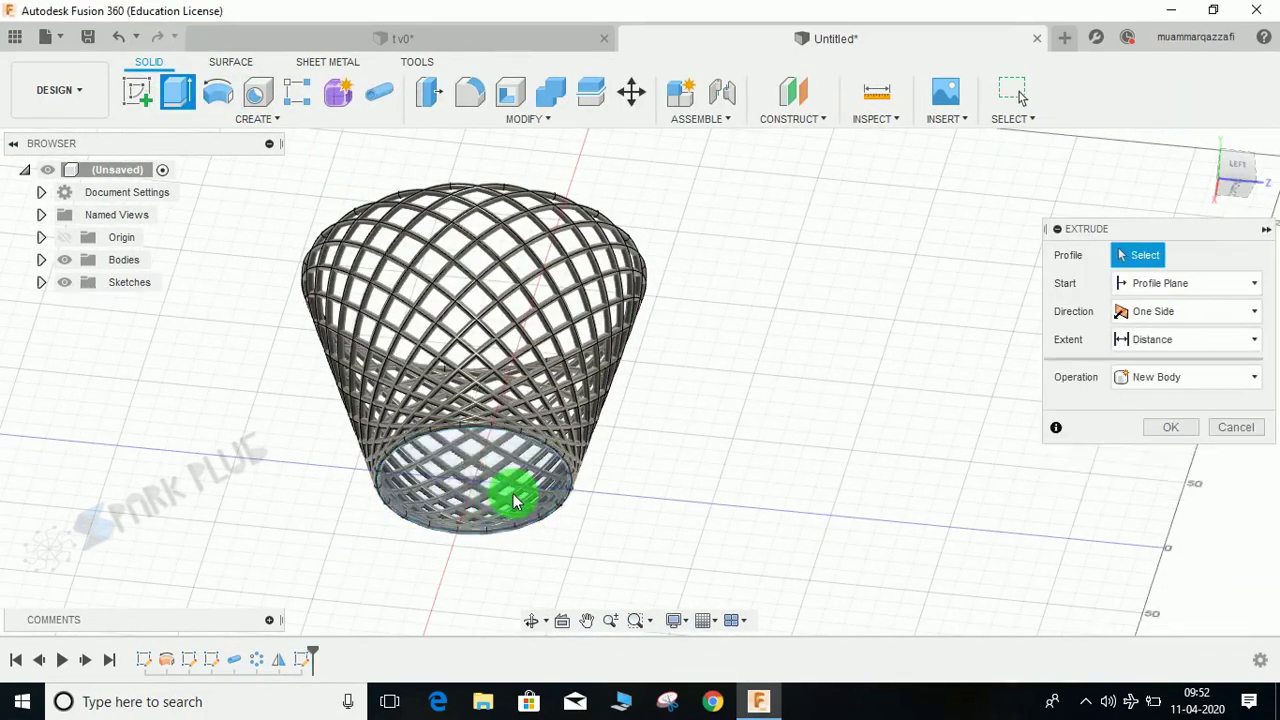
click(505, 483)
scroll(505, 483, up, 2)
click(1180, 311)
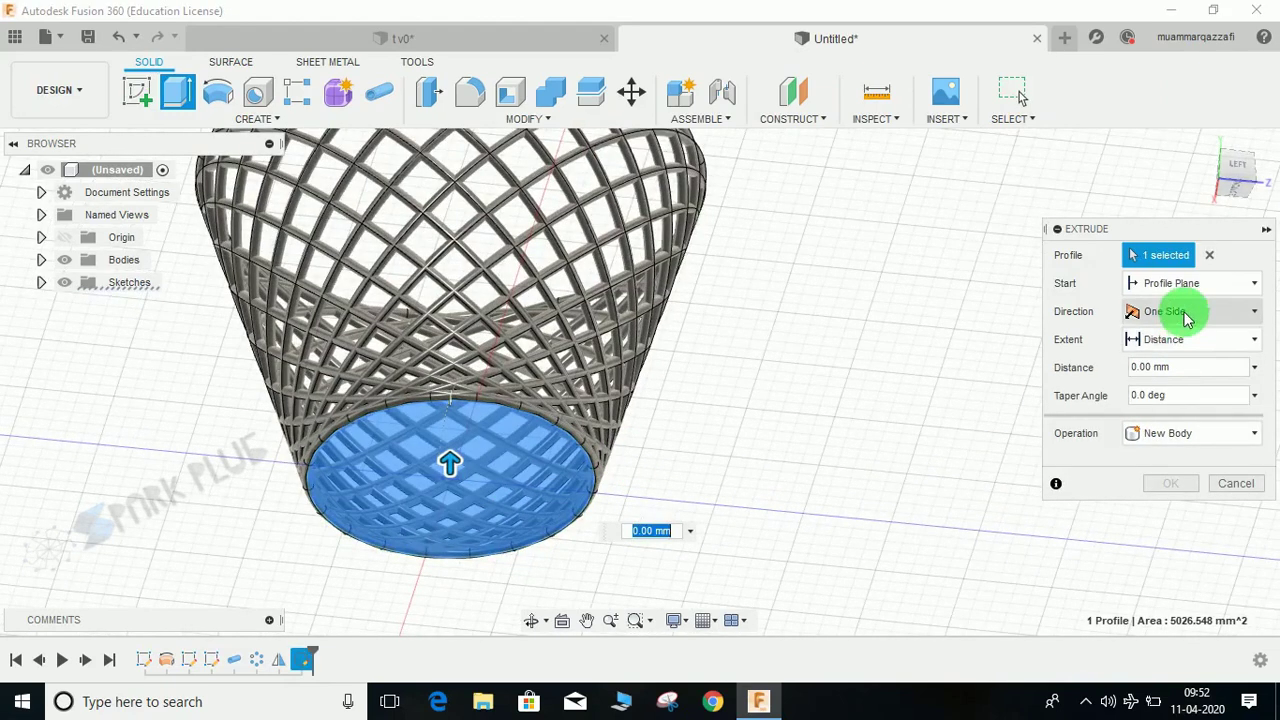
click(1160, 366)
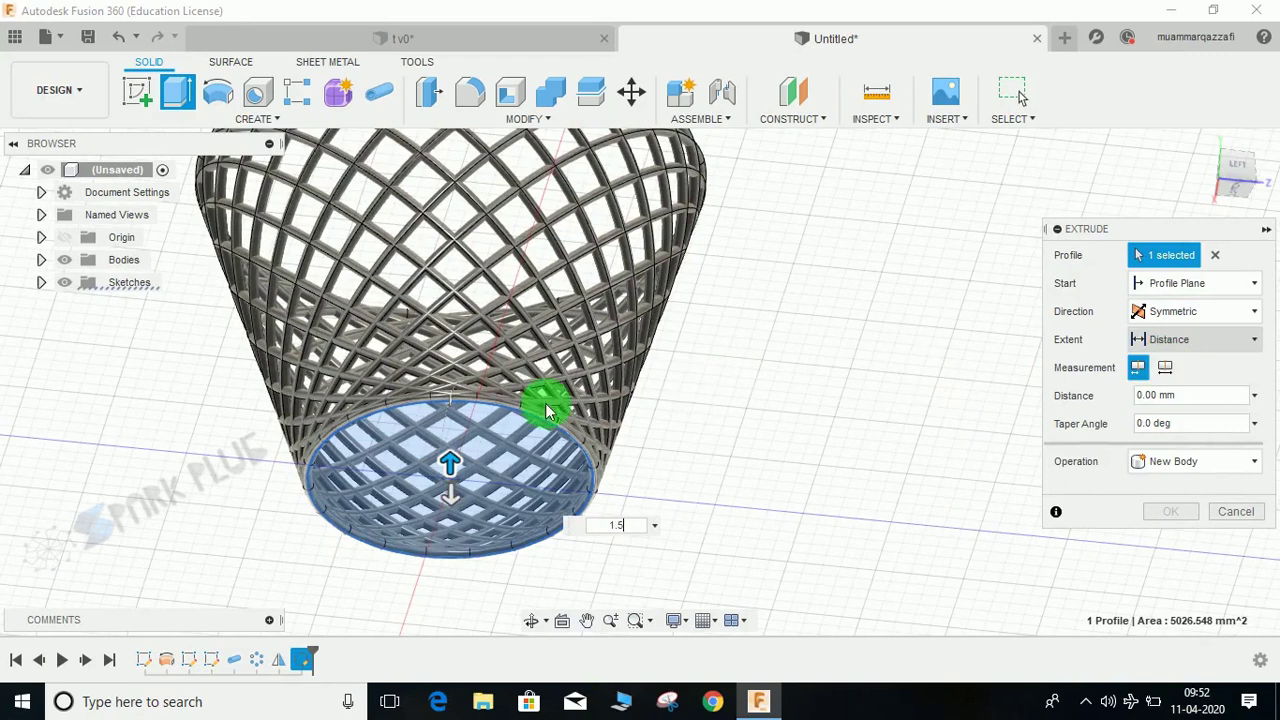
key(Return)
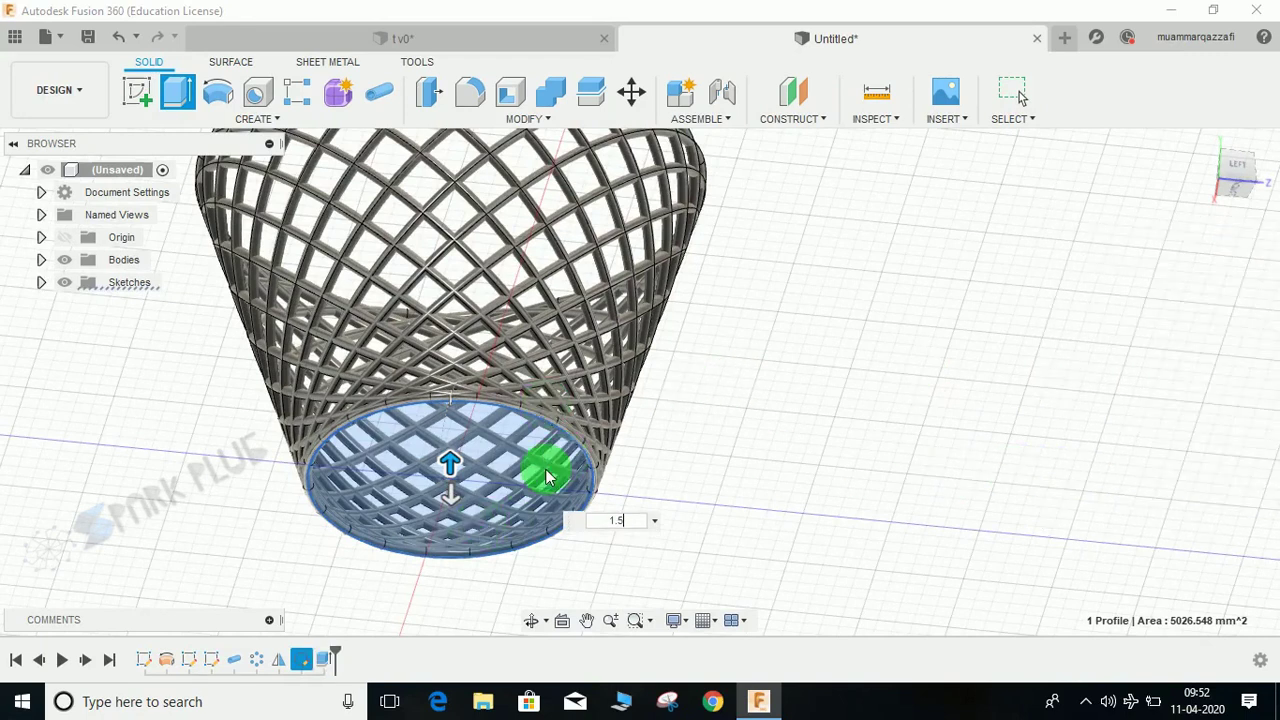
click(640, 483)
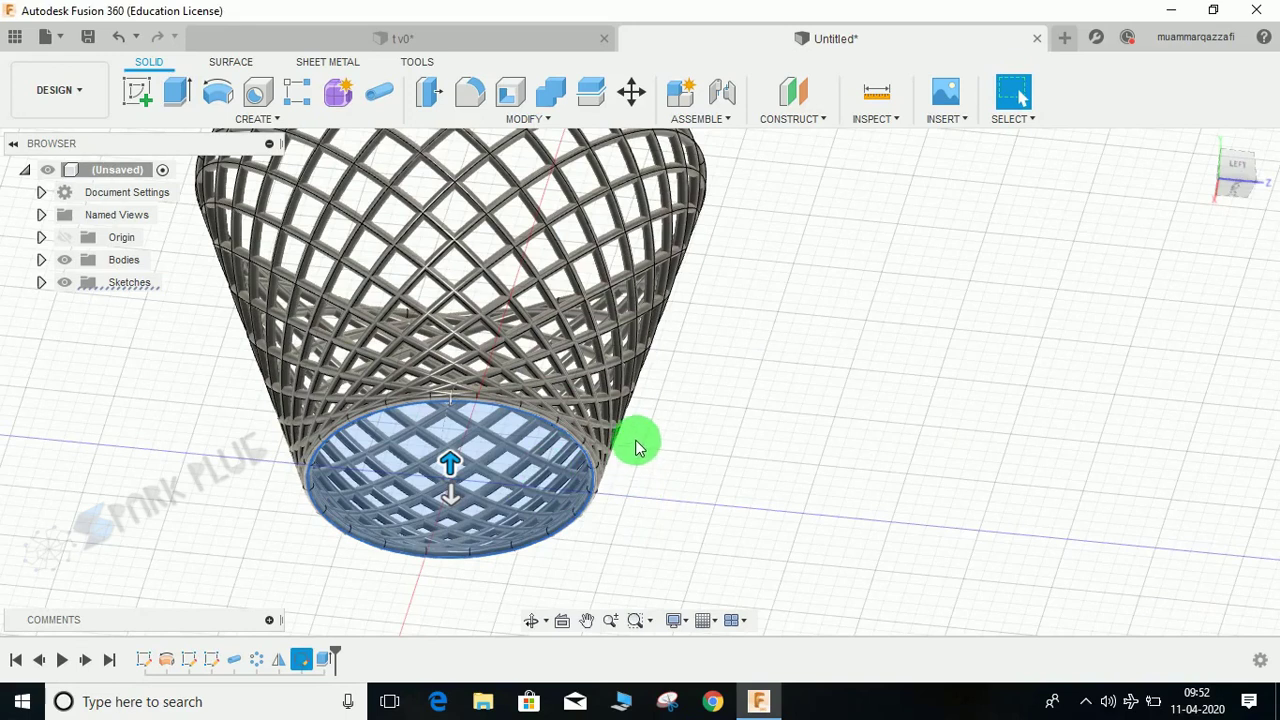
- Apply an orange-red appearance to the whole basket and inspect it from several angles
click(864, 343)
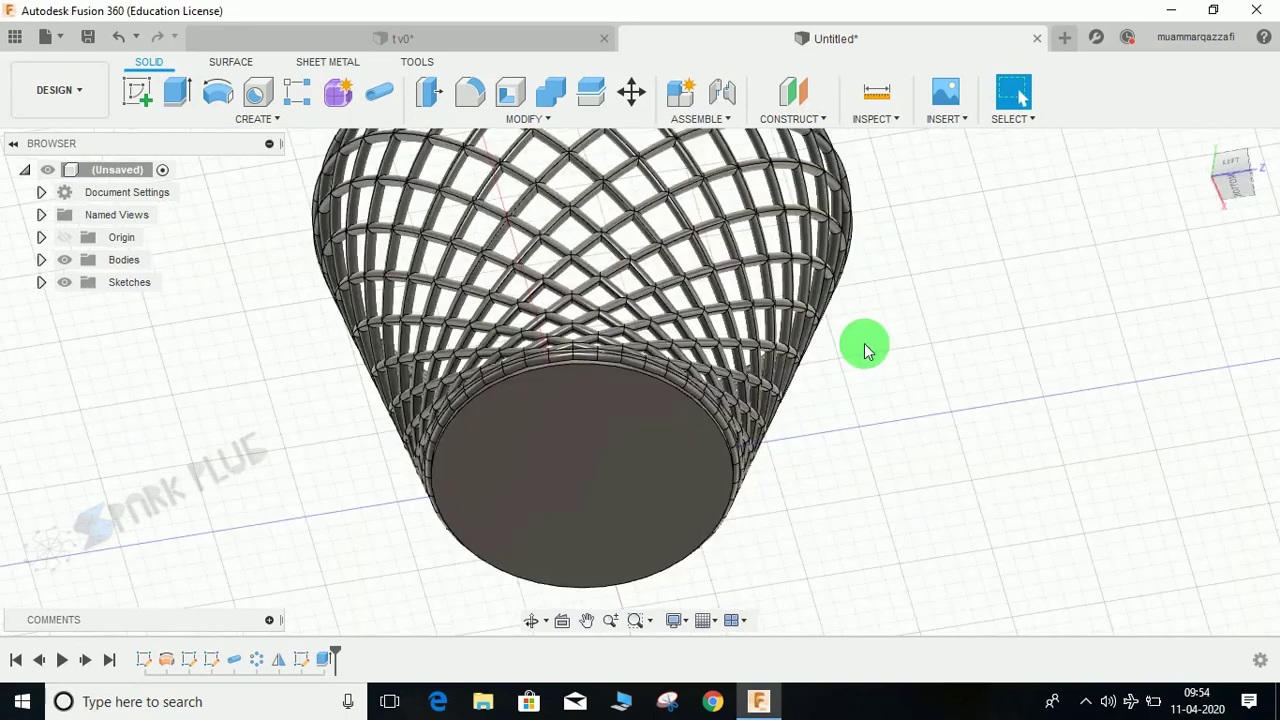
shift+middle_drag(716, 272, 613, 470)
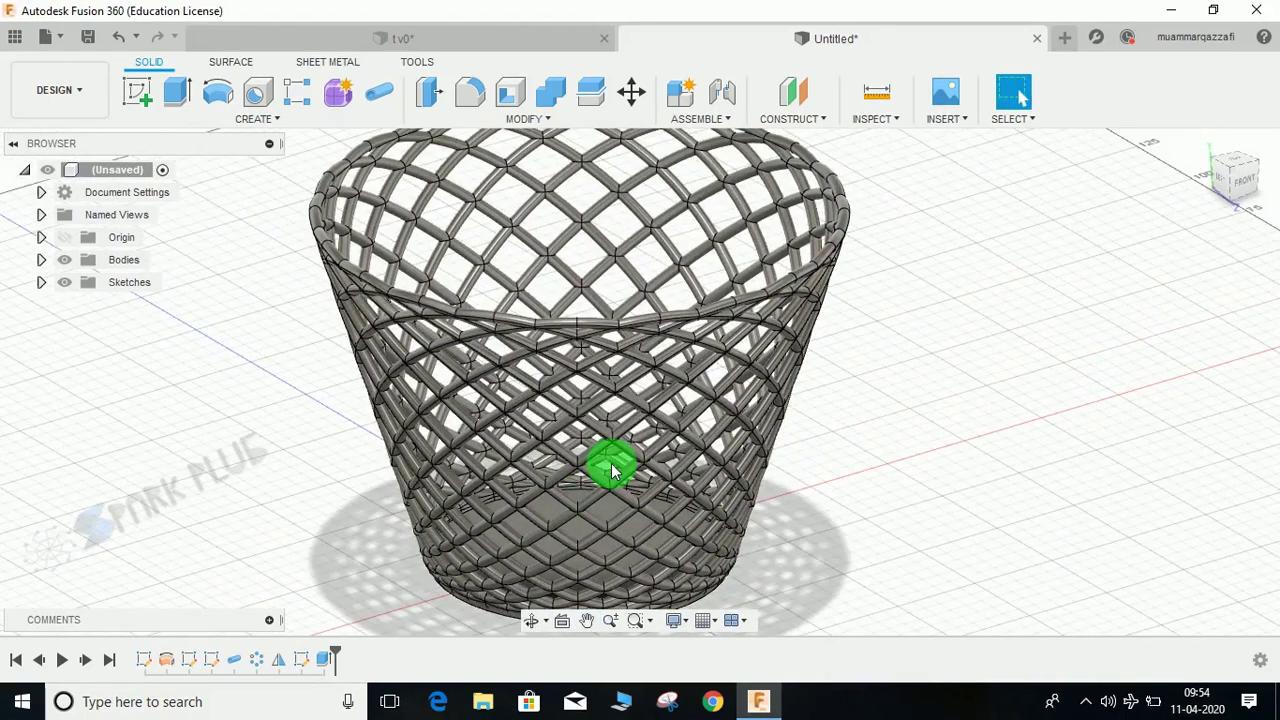
click(613, 470)
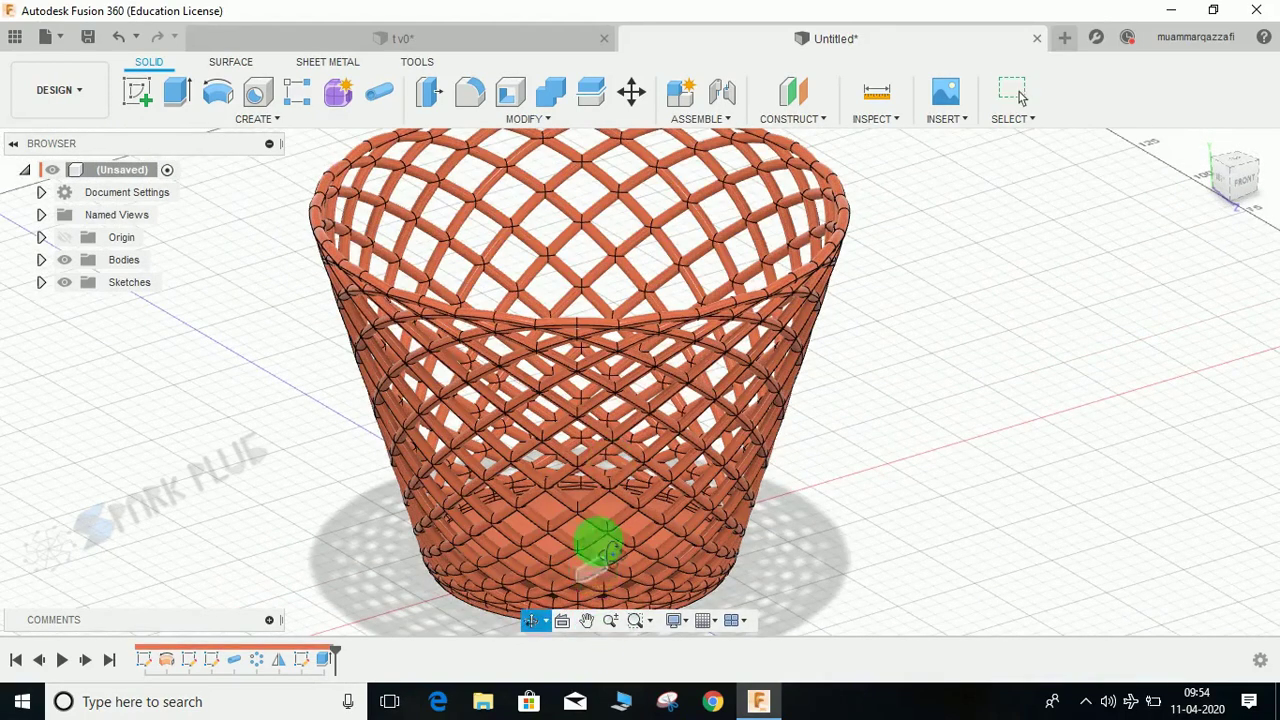
shift+middle_drag(598, 545, 586, 457)
scroll(385, 224, up, 5)
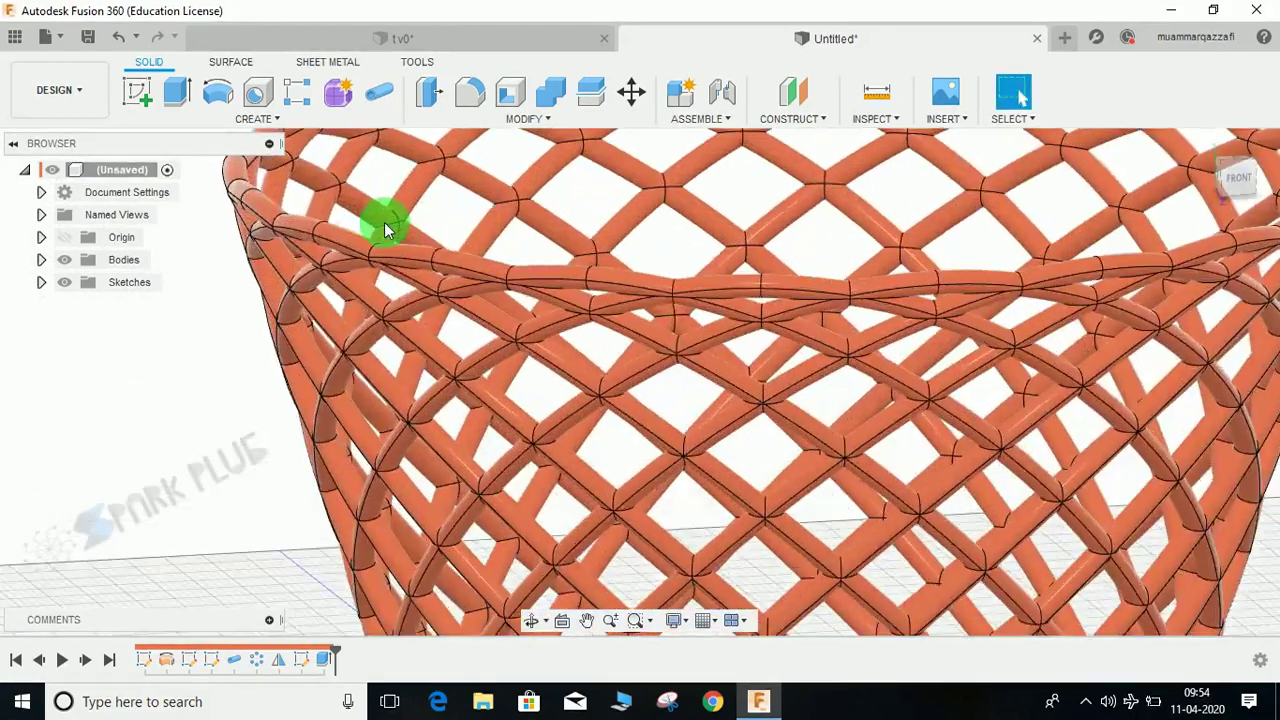
shift+middle_drag(384, 229, 566, 238)
shift+middle_drag(669, 284, 307, 225)
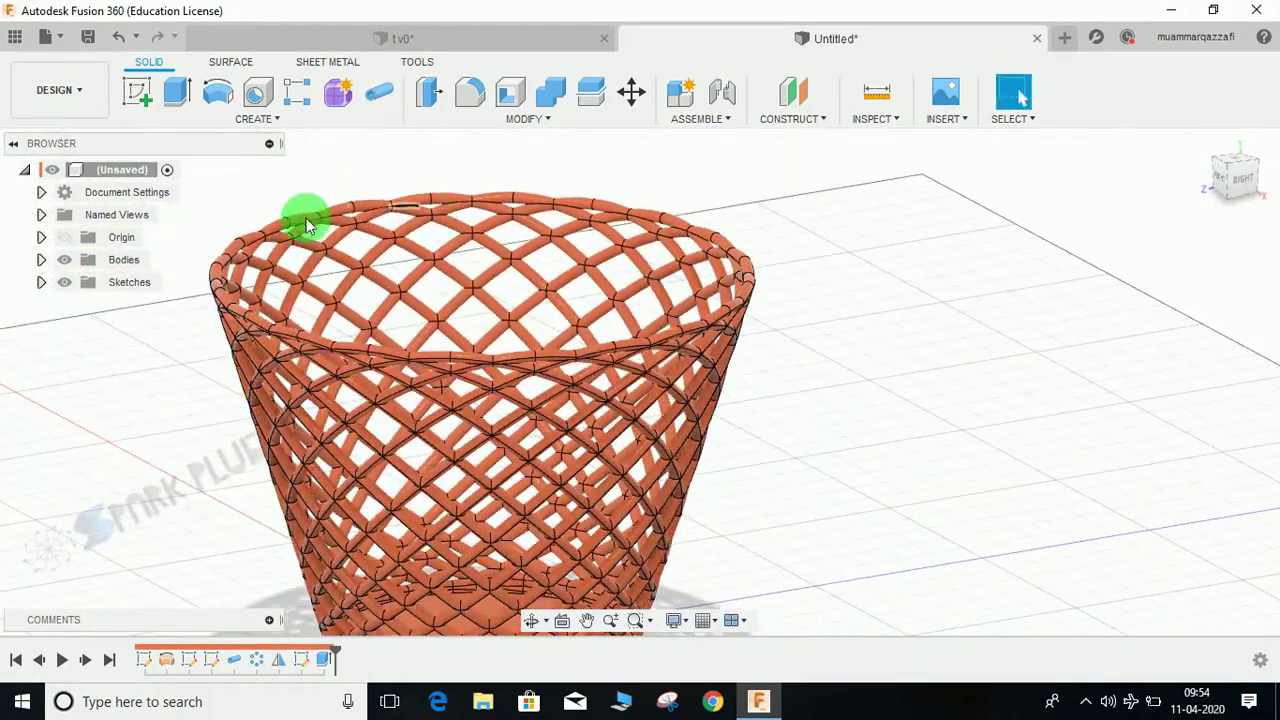
click(476, 50)
shift+middle_drag(640, 280, 300, 191)
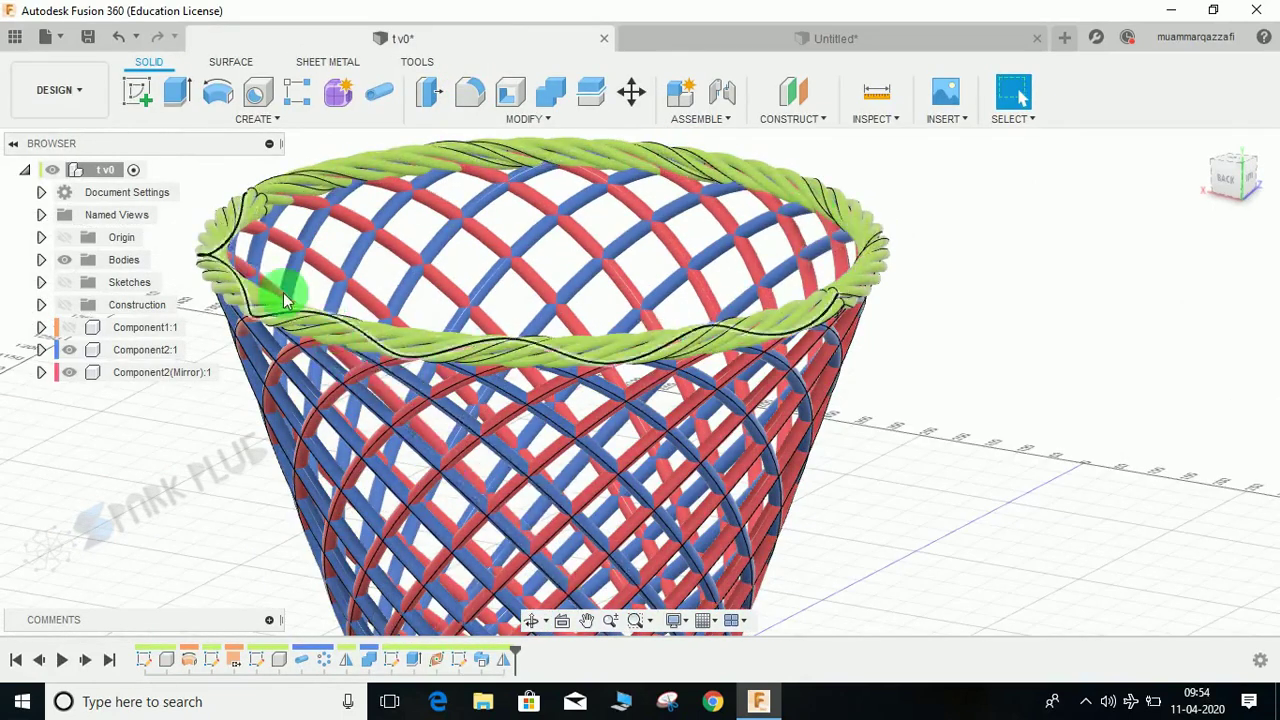
shift+middle_drag(866, 266, 623, 349)
click(760, 36)
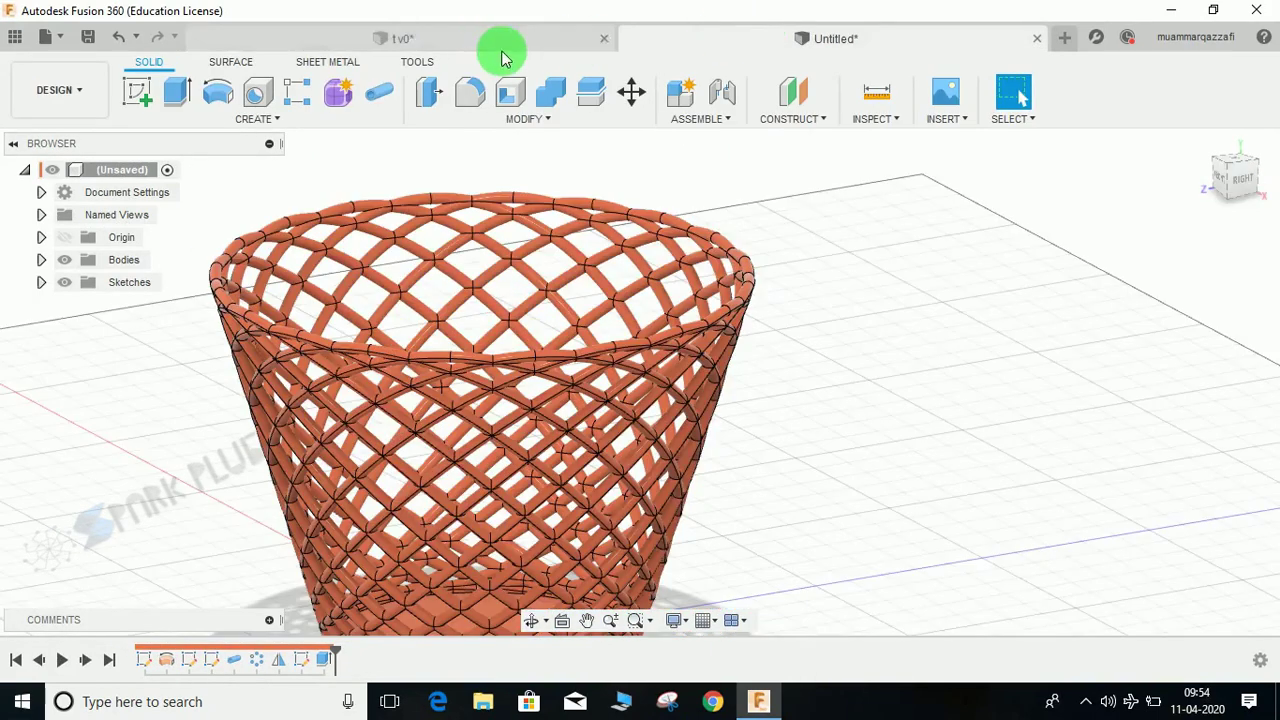
mouse_move(320, 380)
shift+middle_down()
mouse_move(330, 320)
mouse_move(340, 350)
shift+middle_up()
mouse_move(565, 383)
shift+middle_down()
mouse_move(457, 466)
mouse_move(543, 500)
mouse_move(531, 457)
mouse_move(555, 497)
shift+middle_up()
click(283, 585)
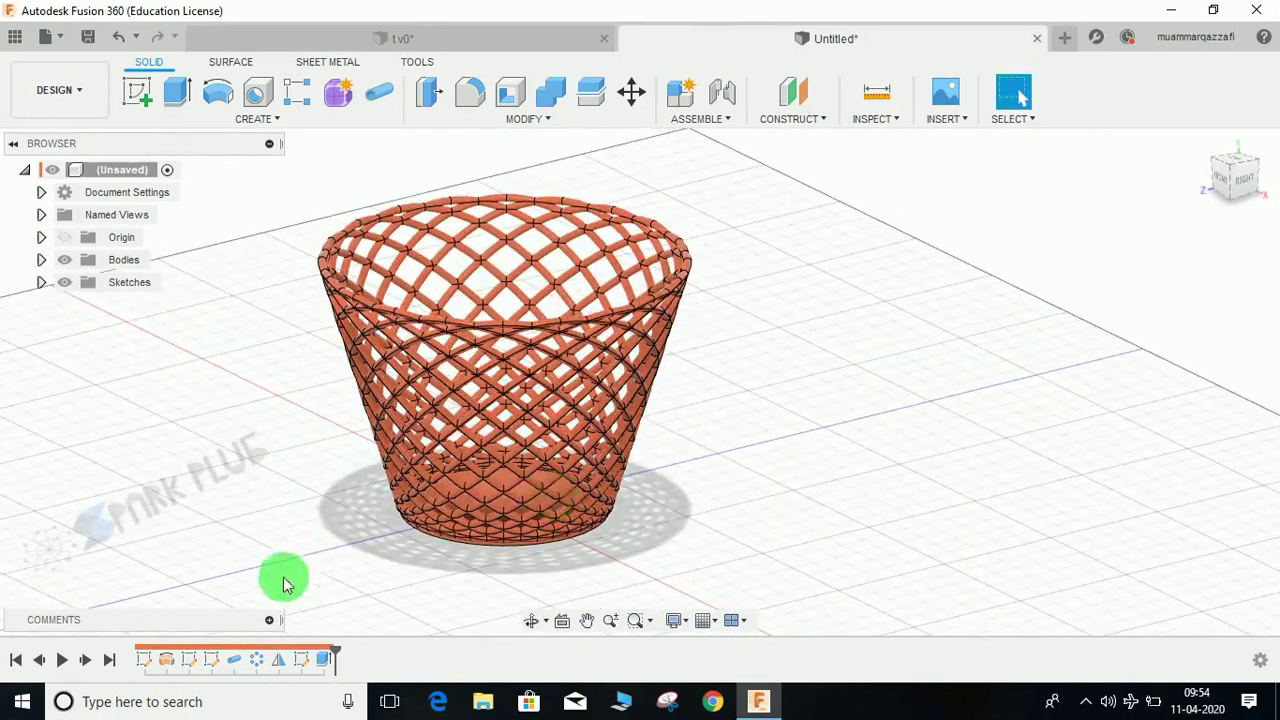
right_click(145, 665)
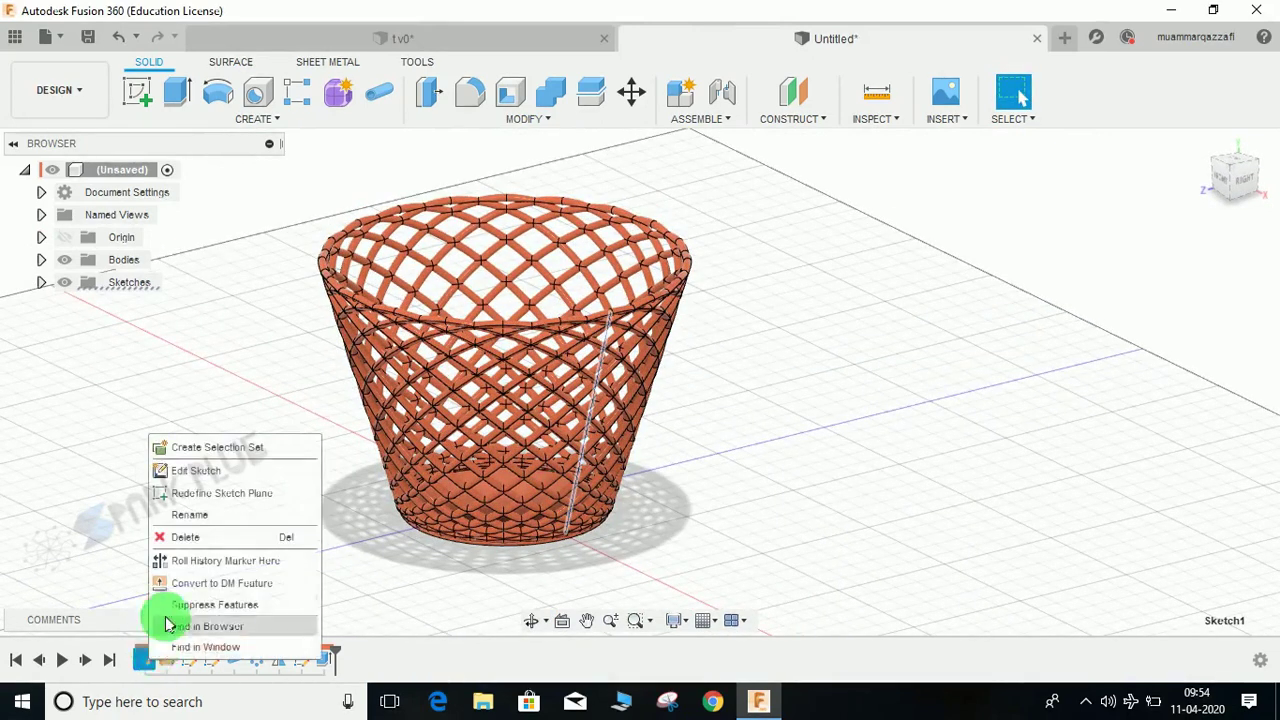
click(206, 478)
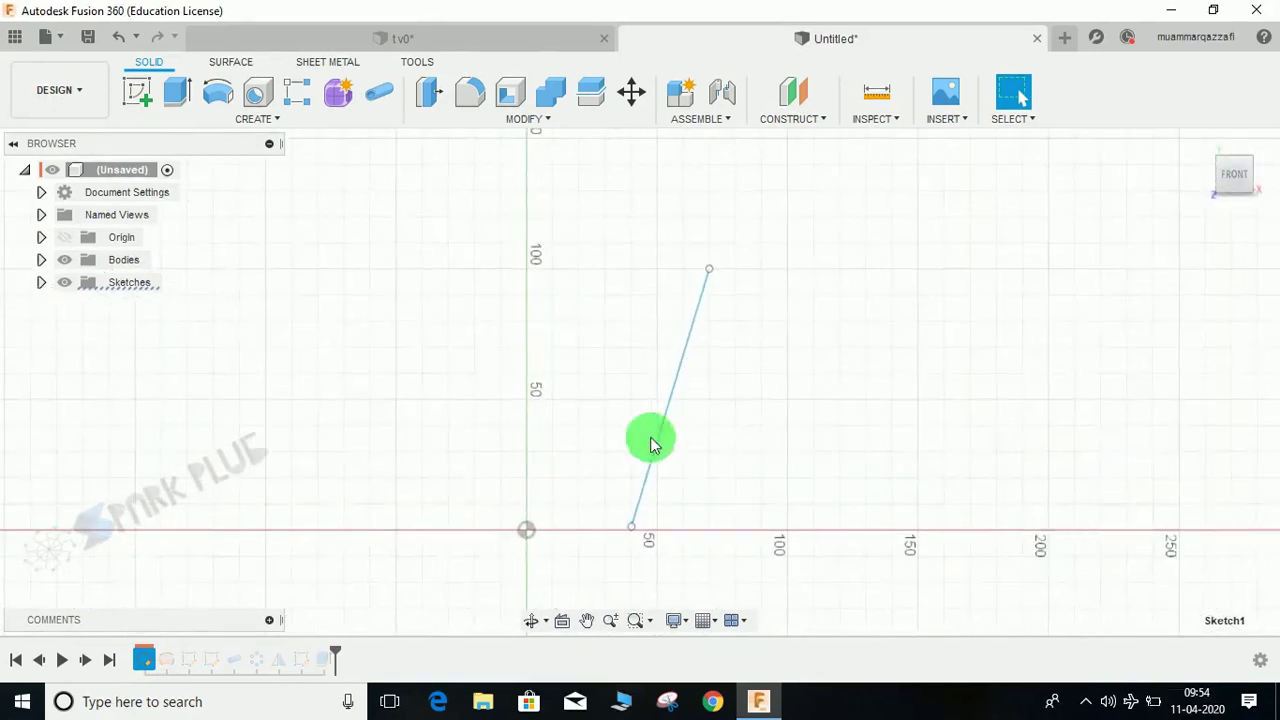
click(703, 278)
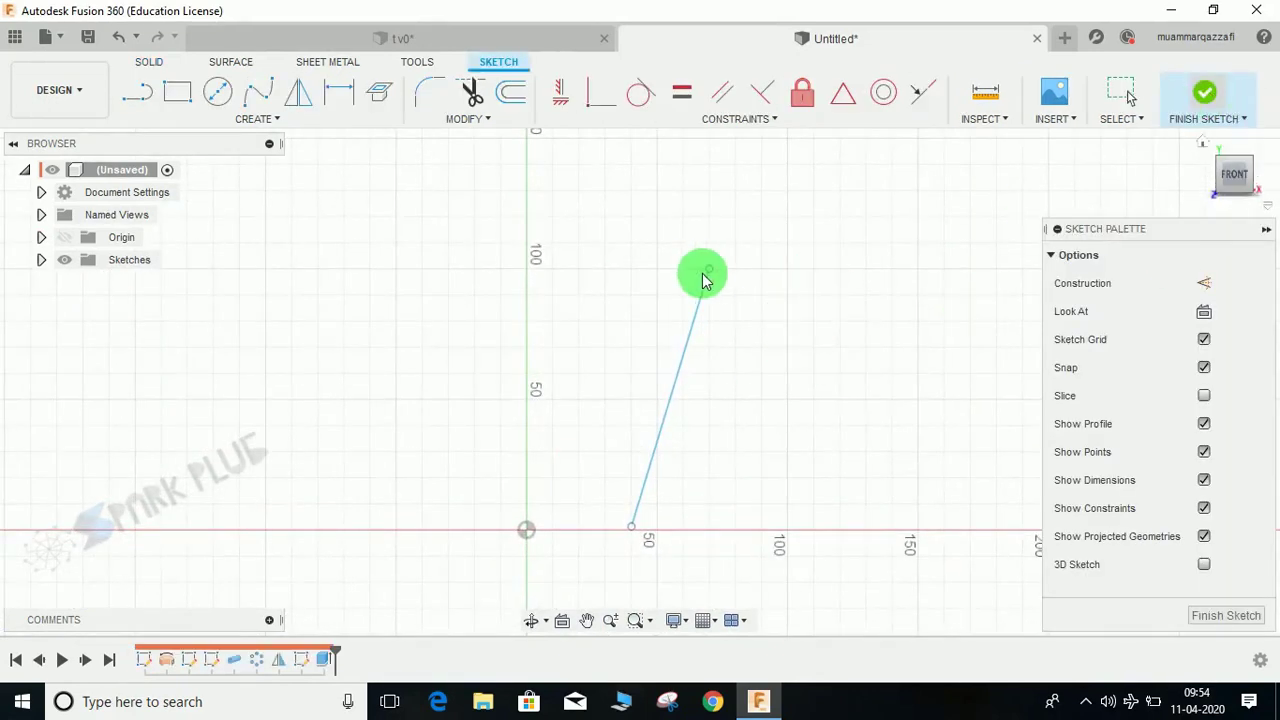
click(603, 246)
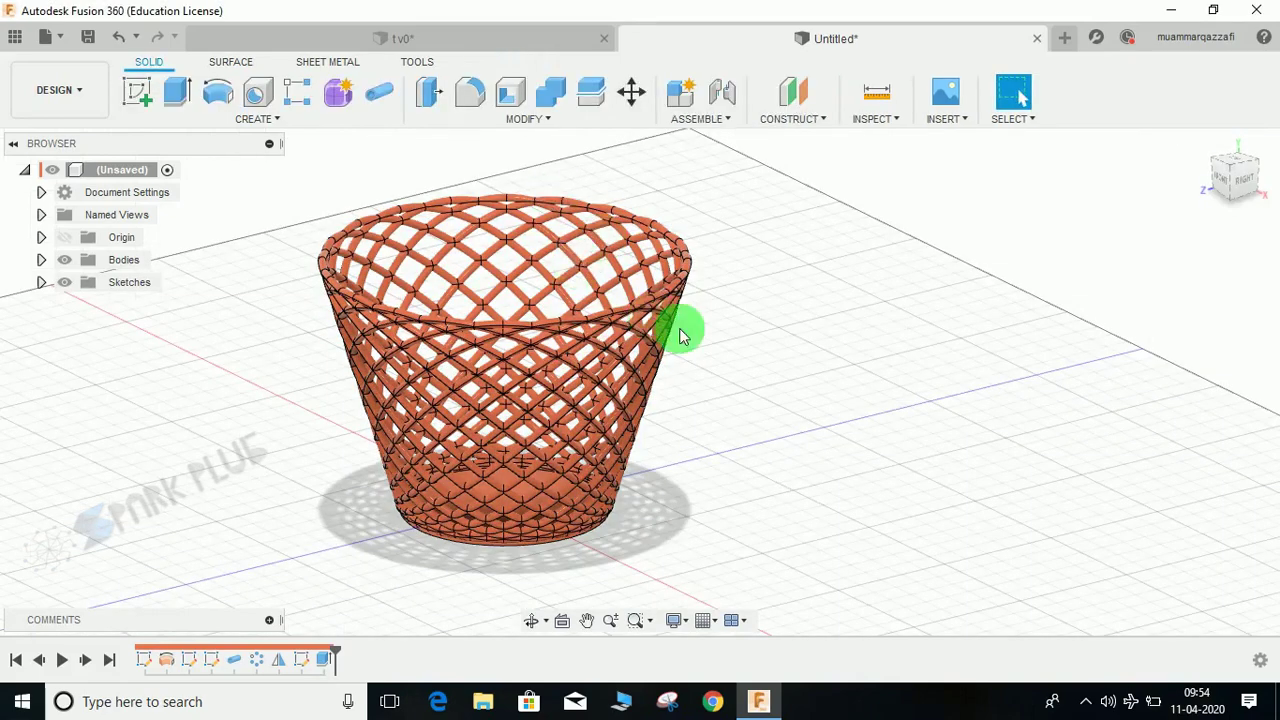
mouse_move(677, 329)
shift+middle_down()
mouse_move(666, 277)
mouse_move(694, 298)
mouse_move(689, 331)
mouse_move(560, 229)
mouse_move(531, 309)
mouse_move(553, 333)
mouse_move(640, 314)
mouse_move(750, 212)
shift+middle_up()
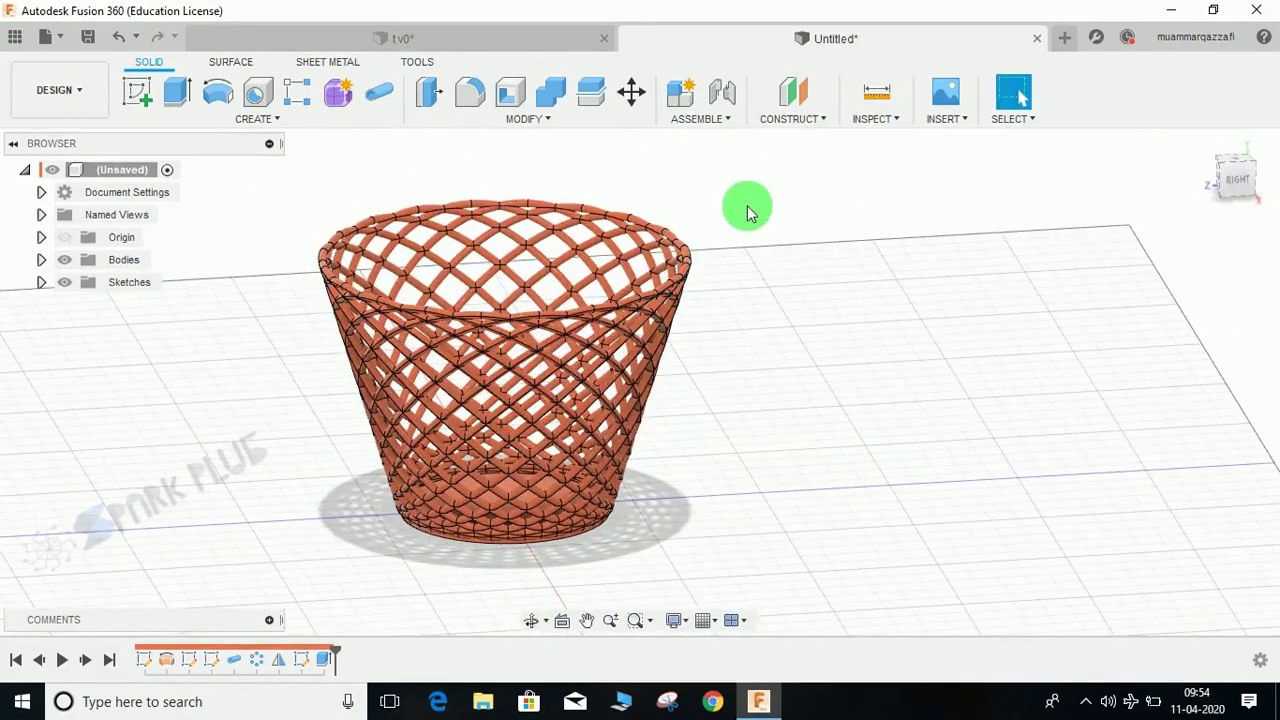